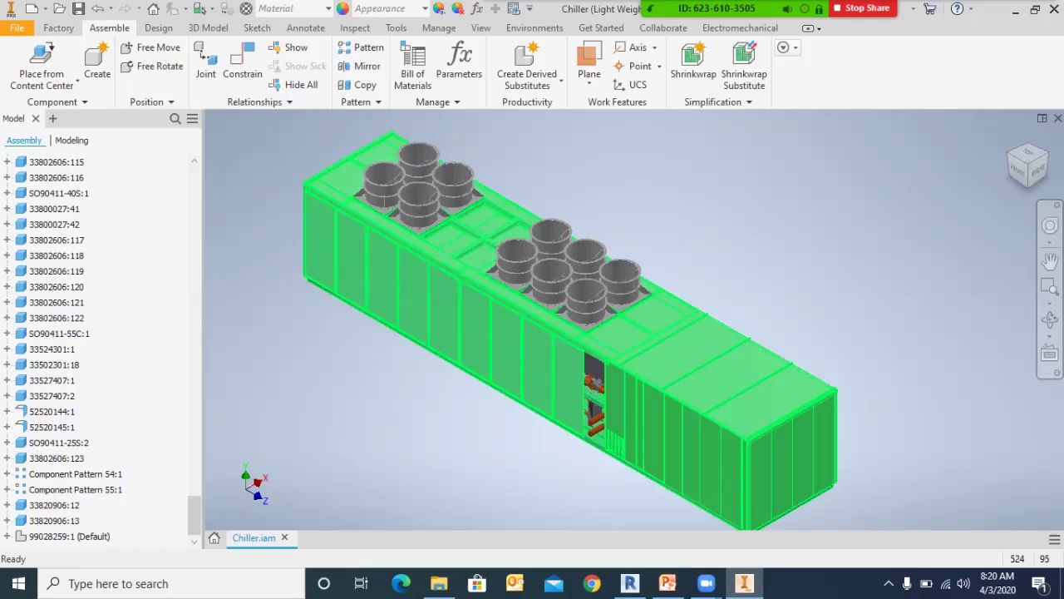
# Step: Examine the chiller assembly from opposite corners and inspect the fan units on its roof up close
pyautogui.scroll(3, 511, 243)
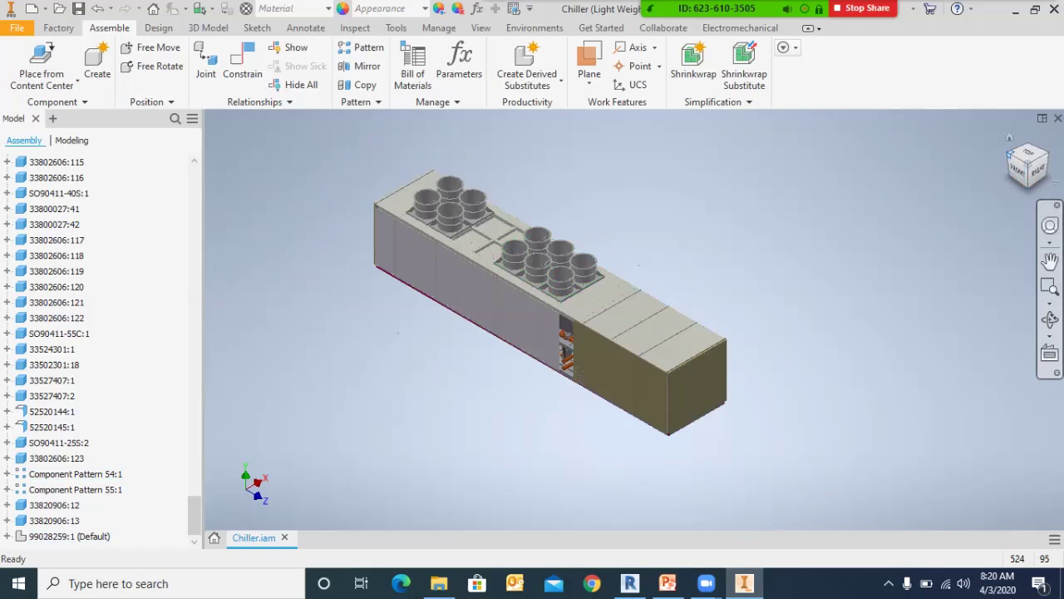
pyautogui.click(1011, 154)
pyautogui.scroll(3, 719, 333)
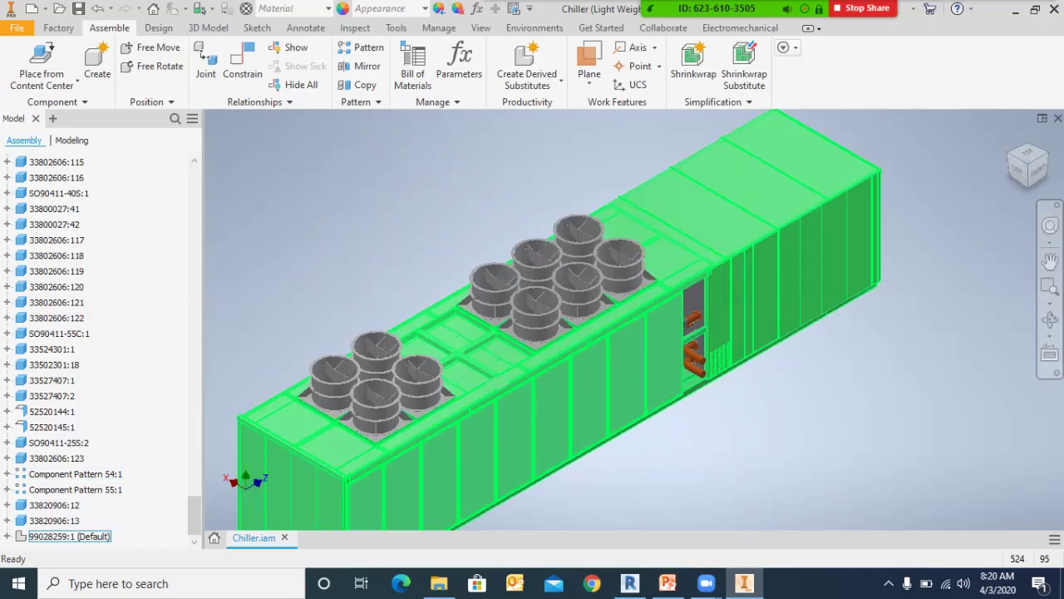
pyautogui.scroll(-5, 725, 199)
pyautogui.scroll(3, 713, 210)
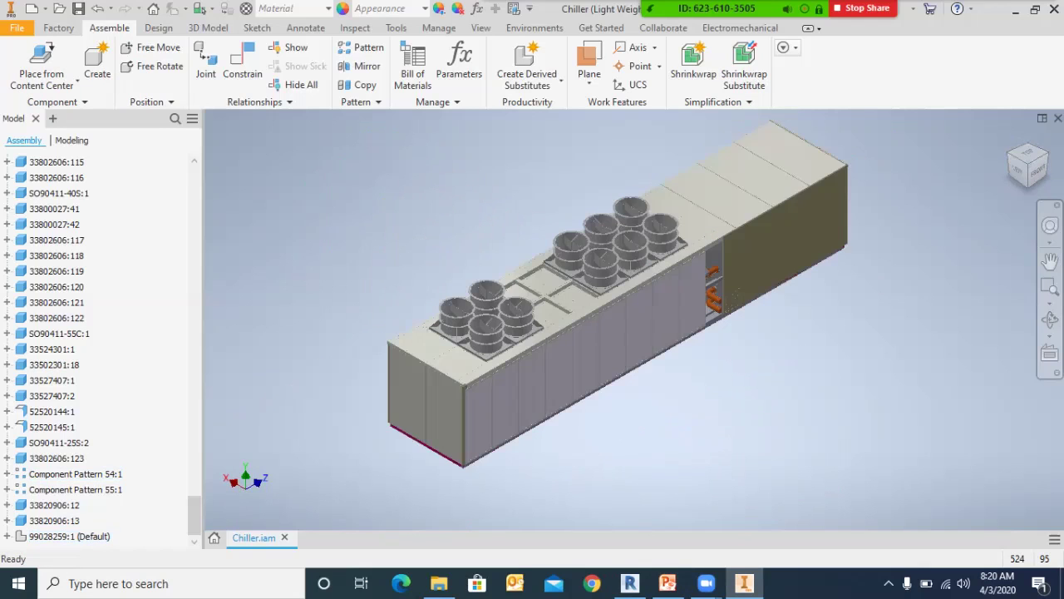
pyautogui.click(1038, 172)
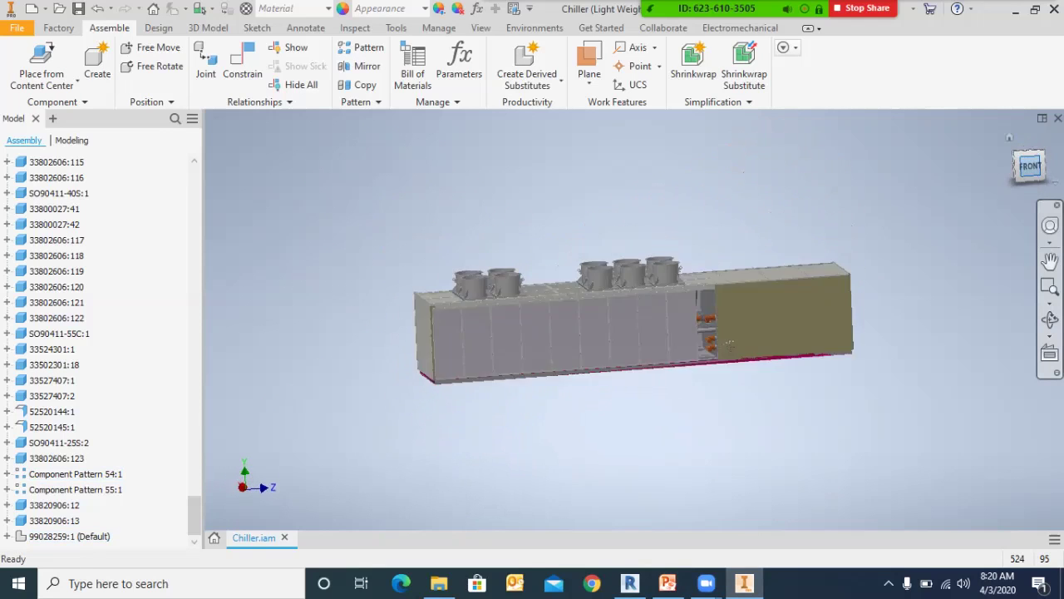
pyautogui.click(1015, 154)
pyautogui.press('F5')
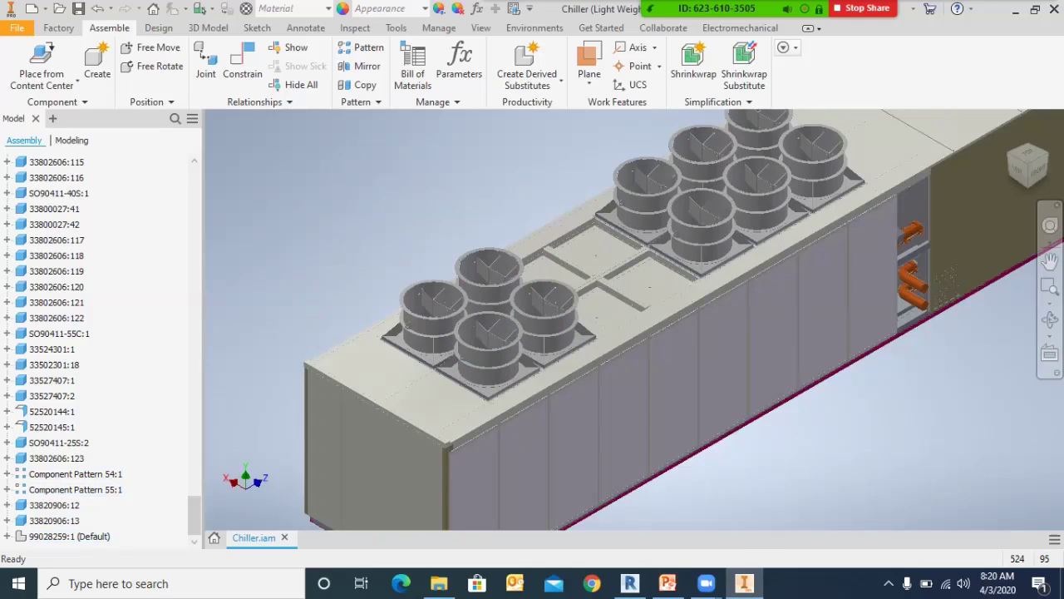
pyautogui.click(70, 537)
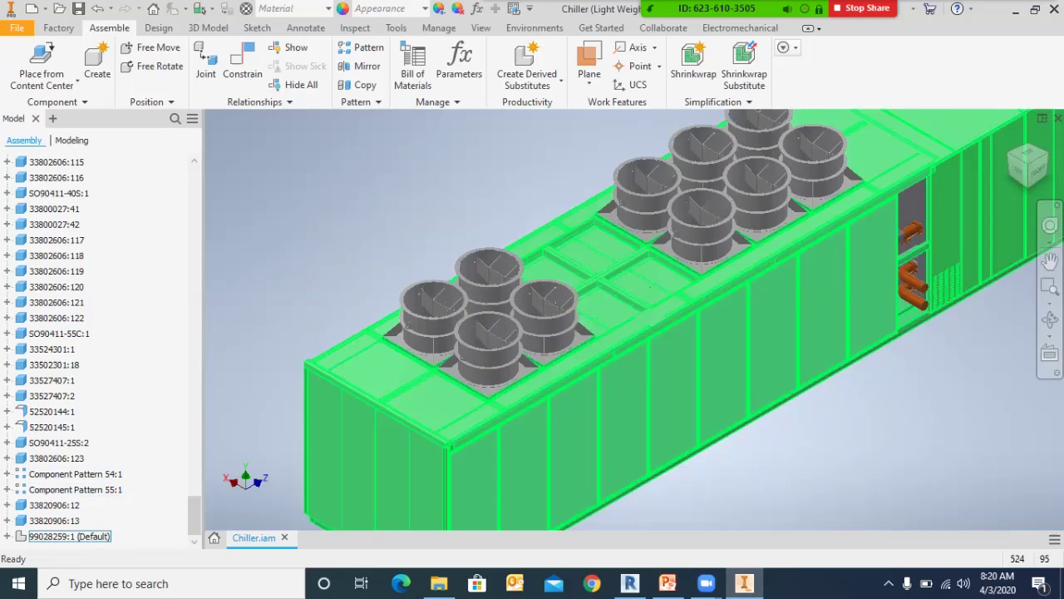
pyautogui.scroll(3, 482, 291)
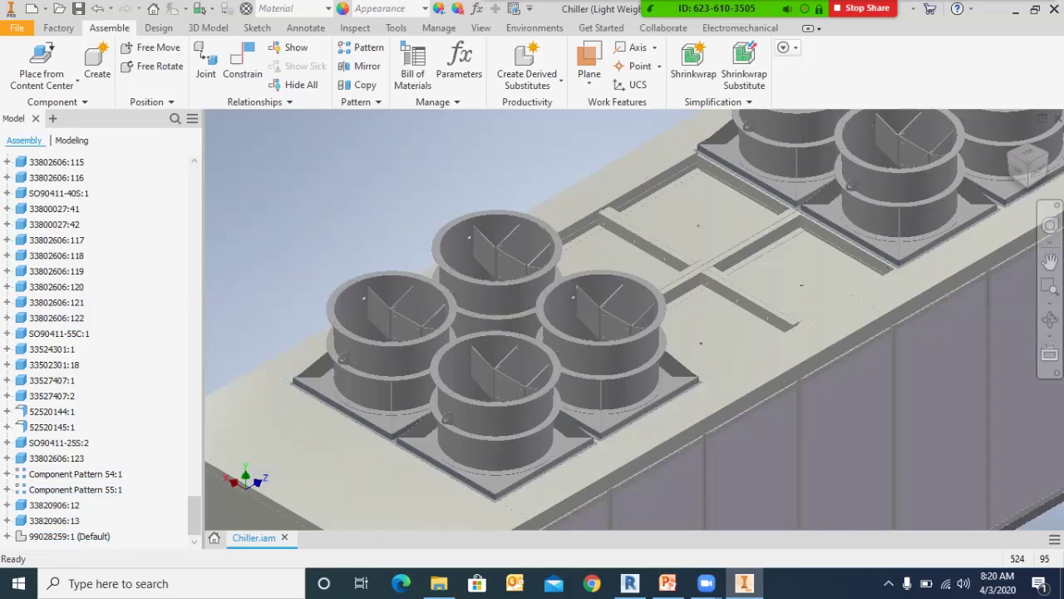
pyautogui.scroll(3, 377, 301)
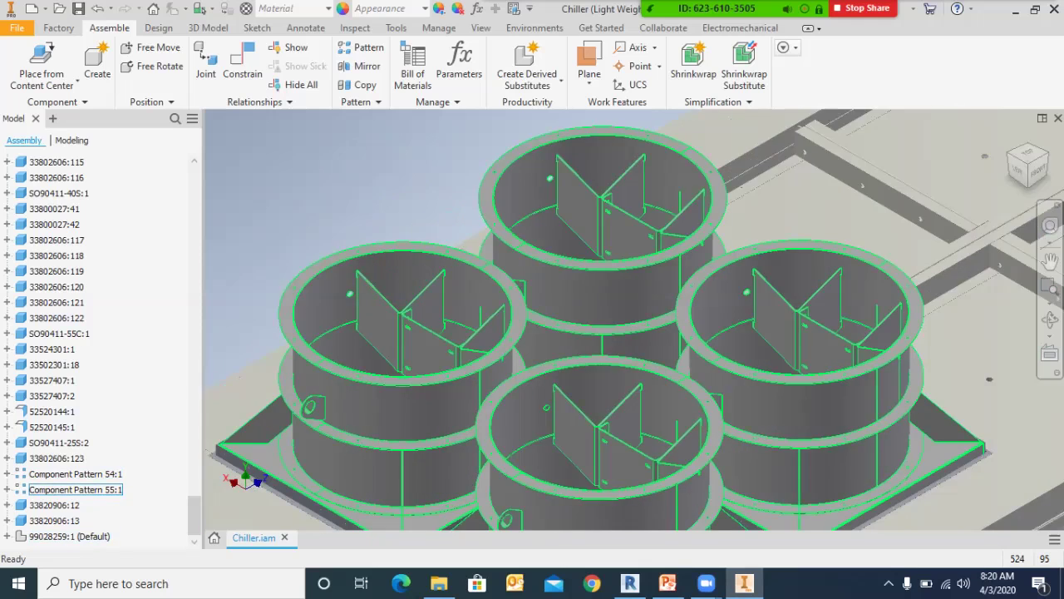
pyautogui.scroll(-6, 401, 287)
pyautogui.keyDown('shift'); pyautogui.moveTo(499, 287); pyautogui.dragTo(340, 262, button='middle'); pyautogui.keyUp('shift')
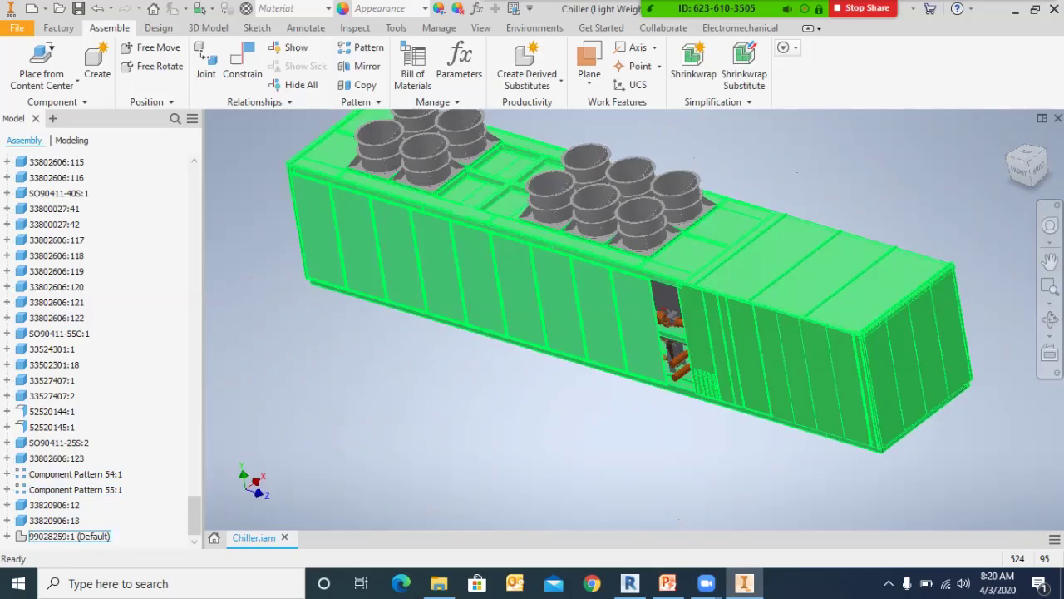
# Step: Make the enclosure component 99028259:1 transparent and inspect the piping and pumps inside the chiller
pyautogui.rightClick(631, 331)
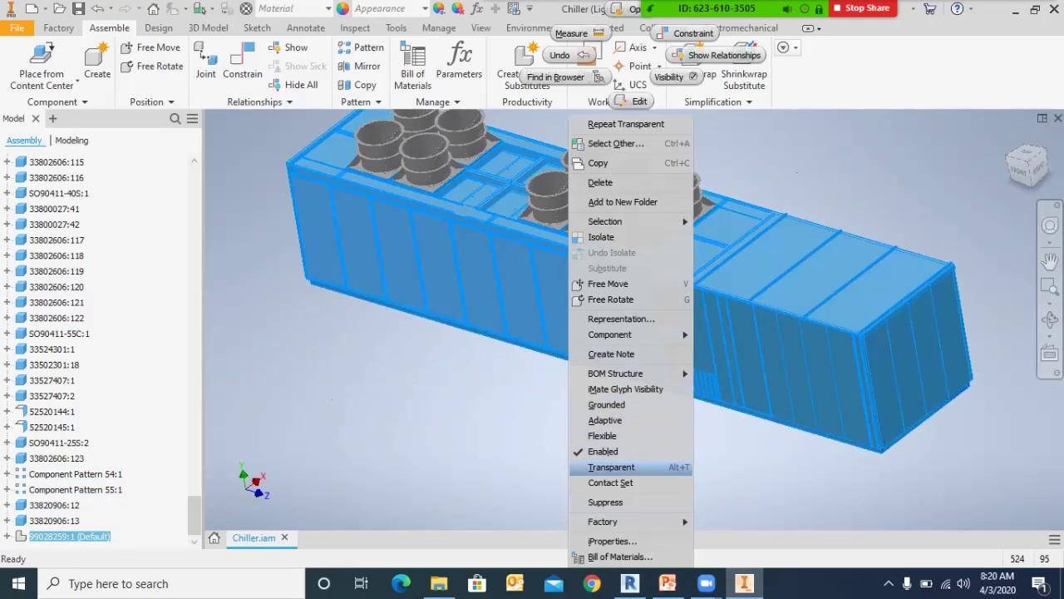
pyautogui.click(611, 466)
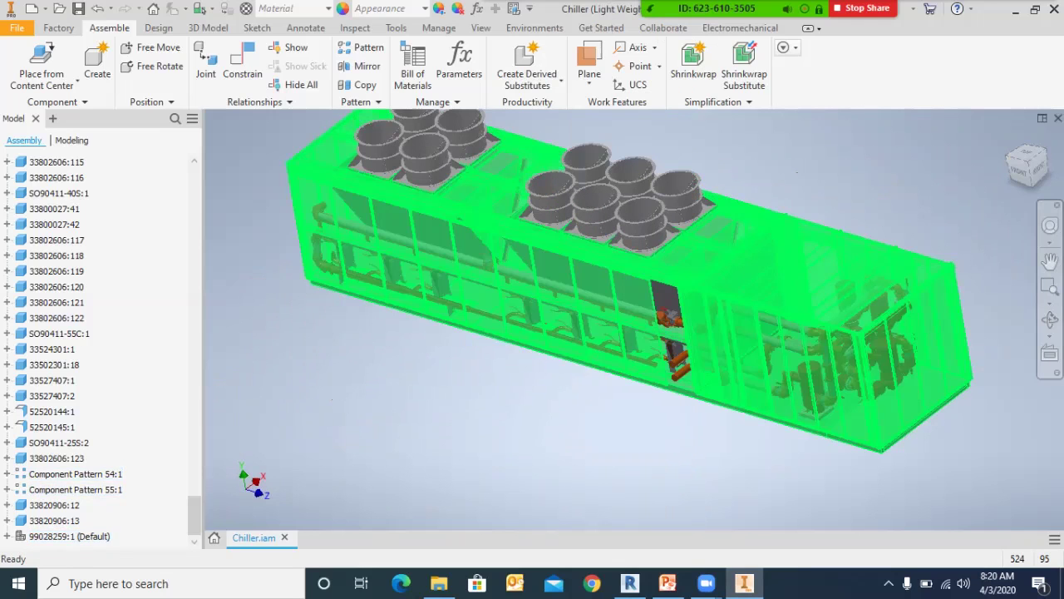
pyautogui.scroll(4, 922, 390)
pyautogui.scroll(-3, 797, 340)
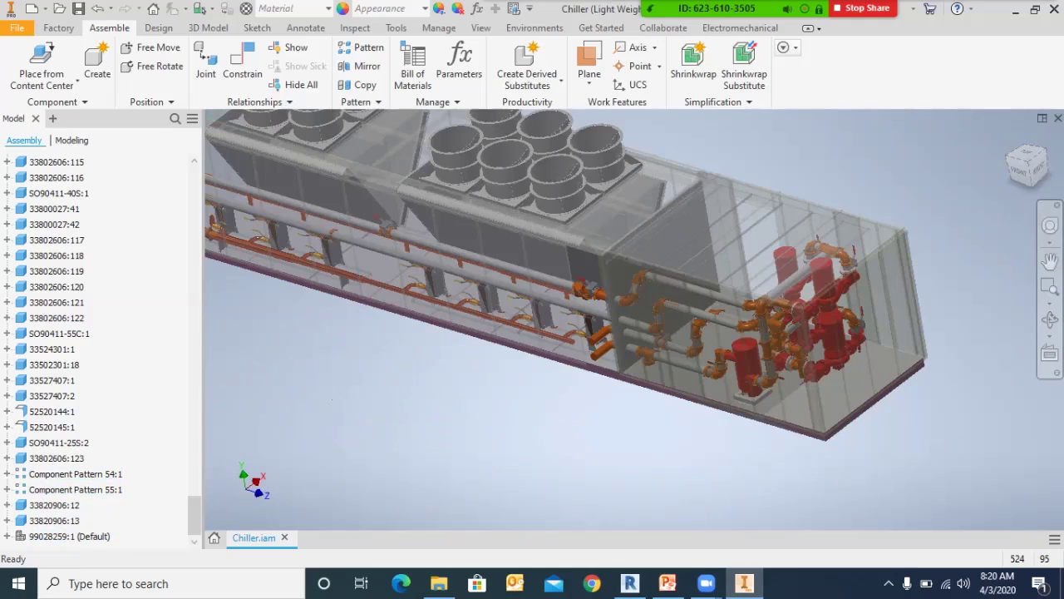
pyautogui.scroll(-5, 692, 256)
# Step: Turn off transparency for the enclosure component 99028259:1 and review the closed chiller
pyautogui.rightClick(518, 234)
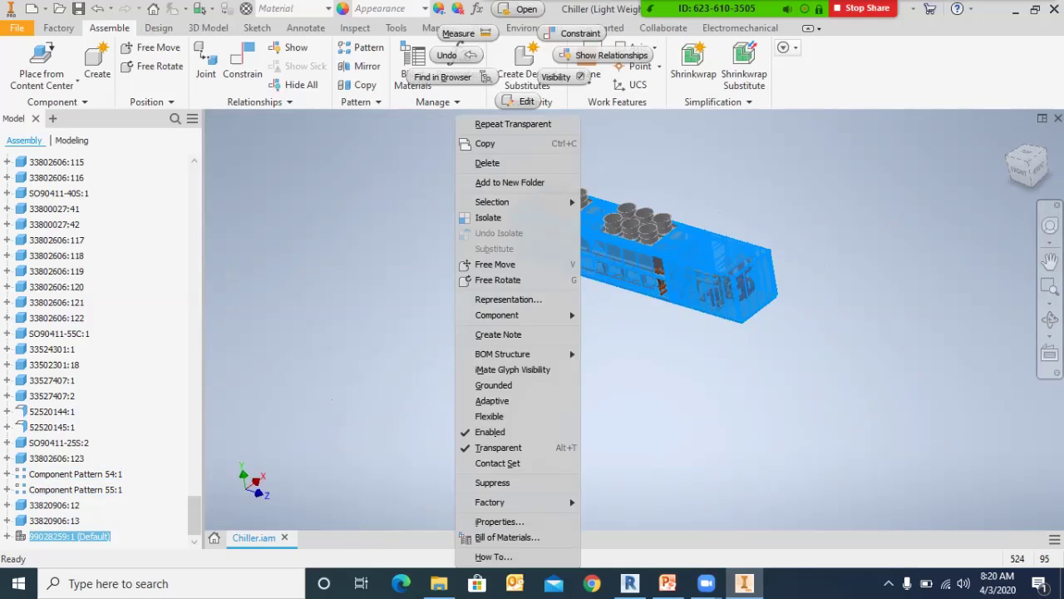
pyautogui.click(499, 448)
pyautogui.scroll(5, 632, 291)
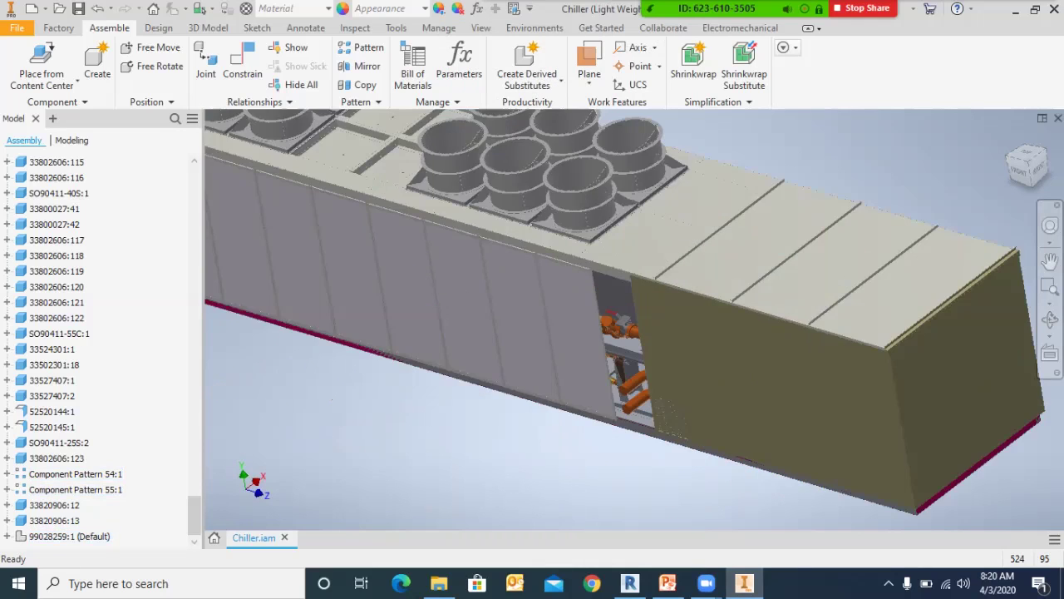
pyautogui.scroll(-4, 632, 291)
pyautogui.scroll(4, 667, 288)
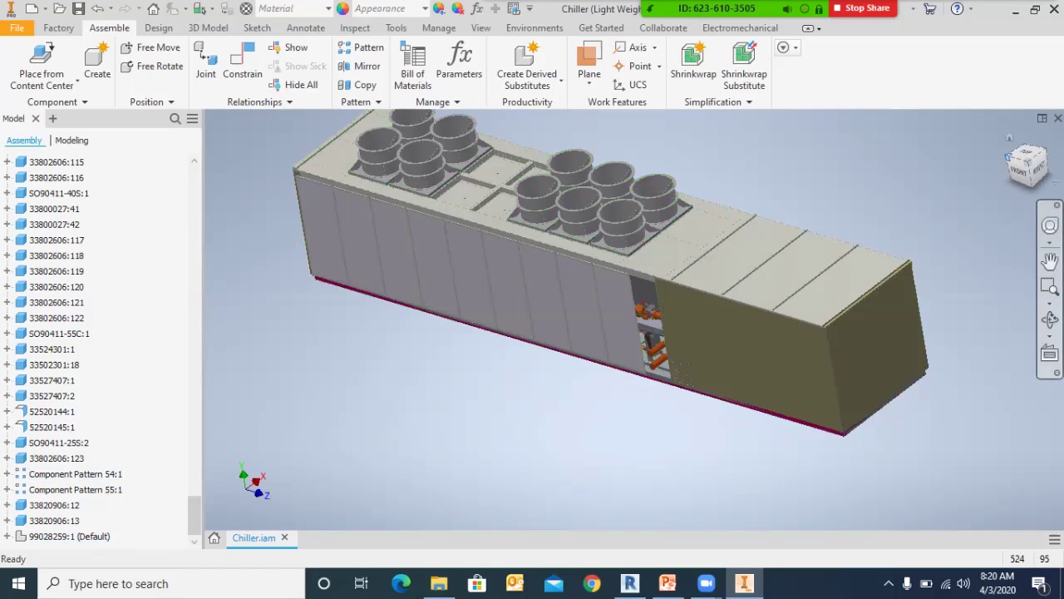
pyautogui.click(1027, 160)
# Step: Switch to File Explorer, open the innermost Mammoth Exercise 1 folder under BIM's Datasets for exercise, and browse its part files
pyautogui.click(439, 583)
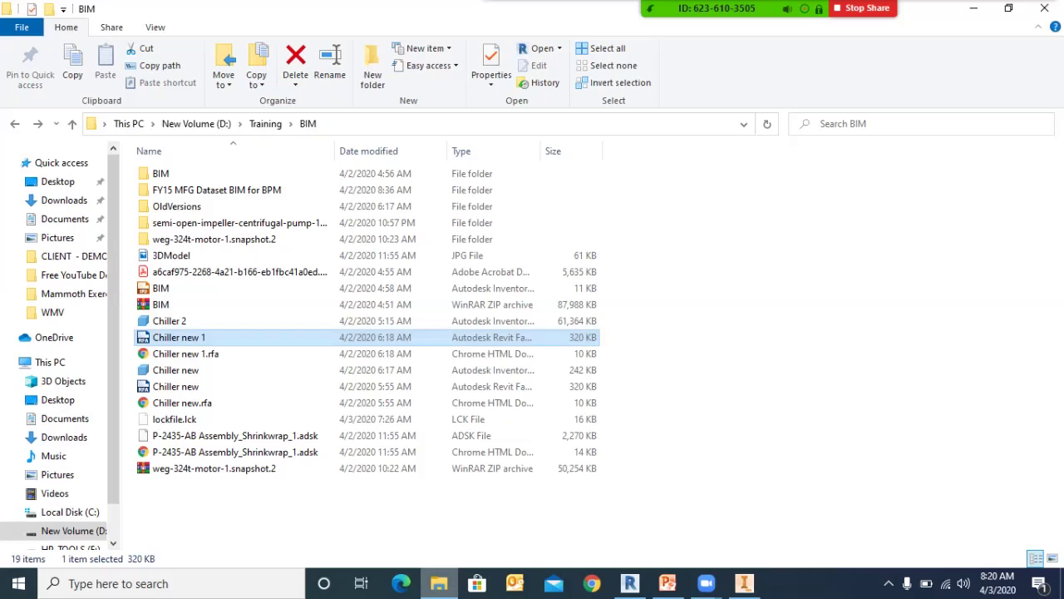
pyautogui.doubleClick(161, 174)
pyautogui.doubleClick(192, 174)
pyautogui.doubleClick(191, 174)
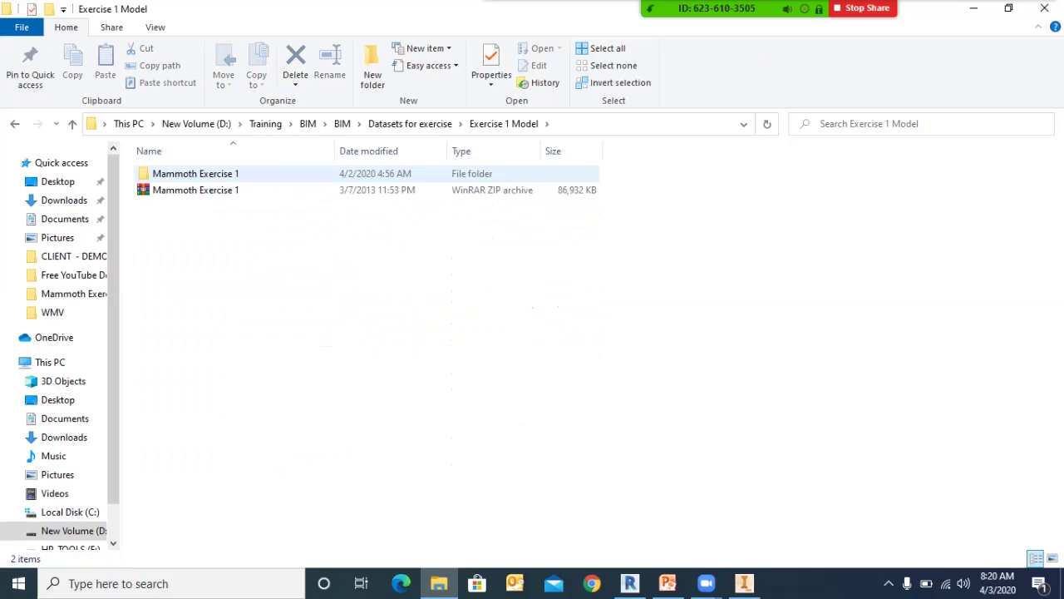
pyautogui.press('Return')
pyautogui.doubleClick(167, 172)
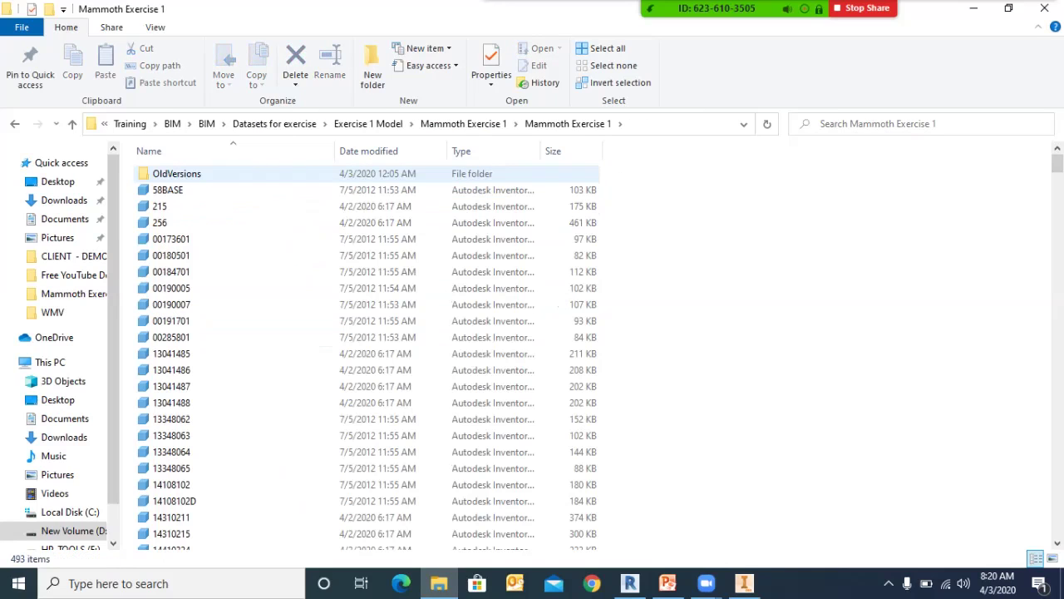
pyautogui.scroll(-3, 332, 296)
pyautogui.scroll(-20, 555, 393)
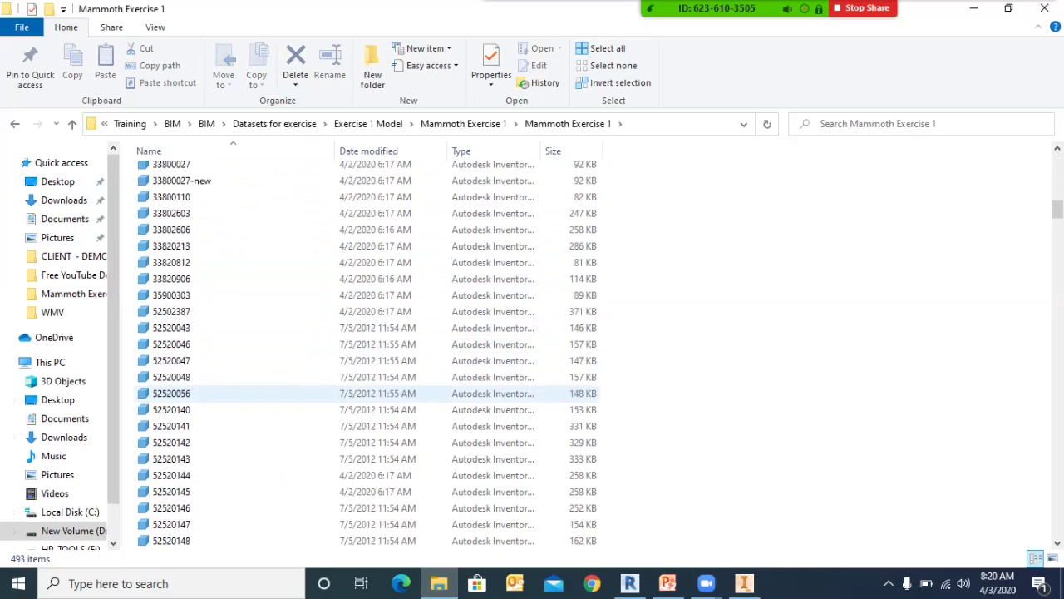
pyautogui.moveTo(1058, 224); pyautogui.dragTo(1057, 164)
# Step: Return to the parent folder and check the Mammoth Exercise 1 folder's size and file count in its properties
pyautogui.click(15, 124)
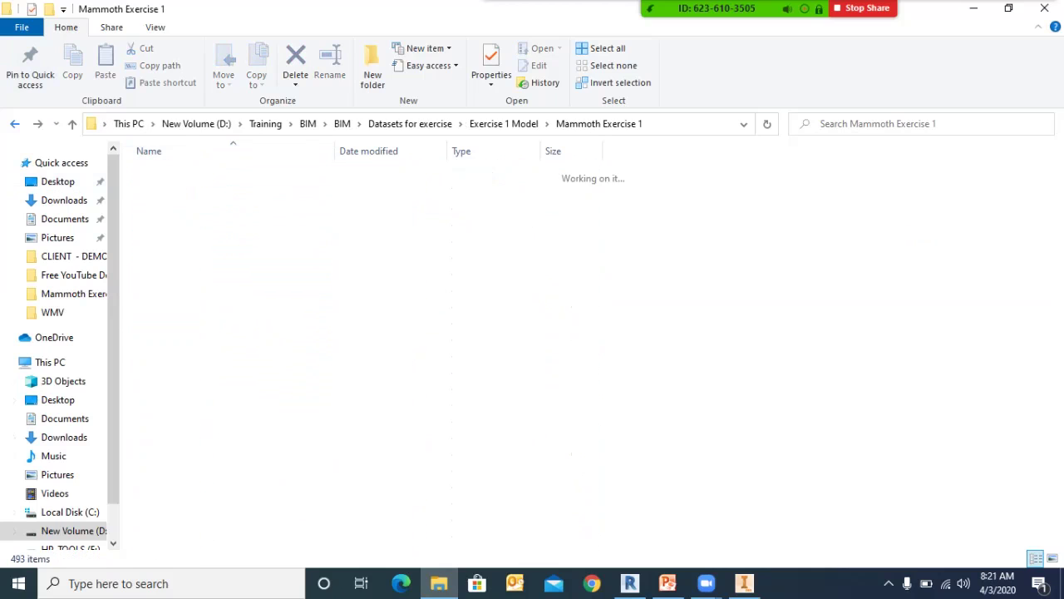
pyautogui.rightClick(190, 174)
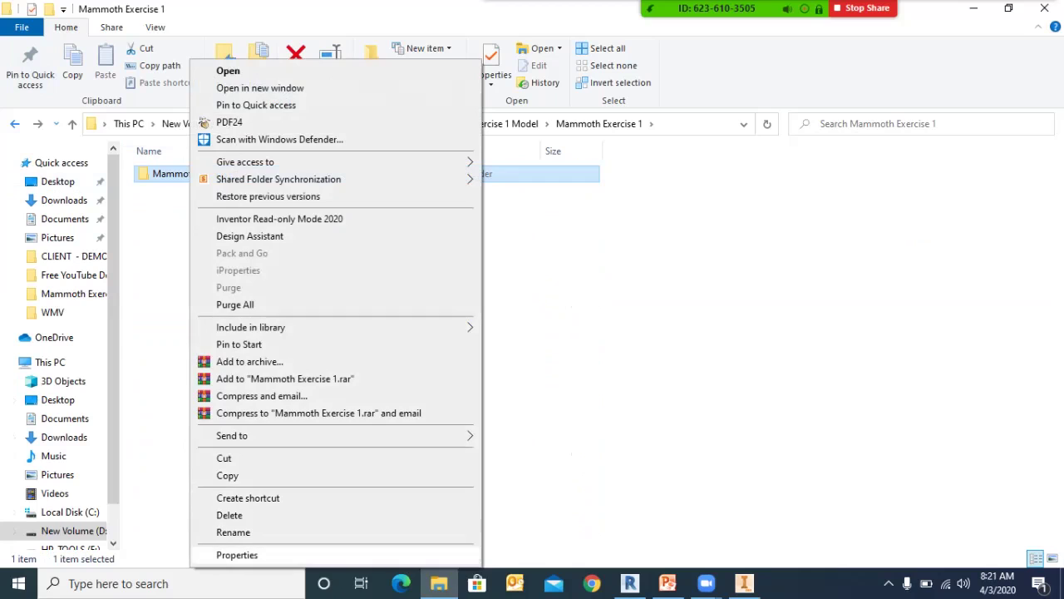
pyautogui.click(237, 554)
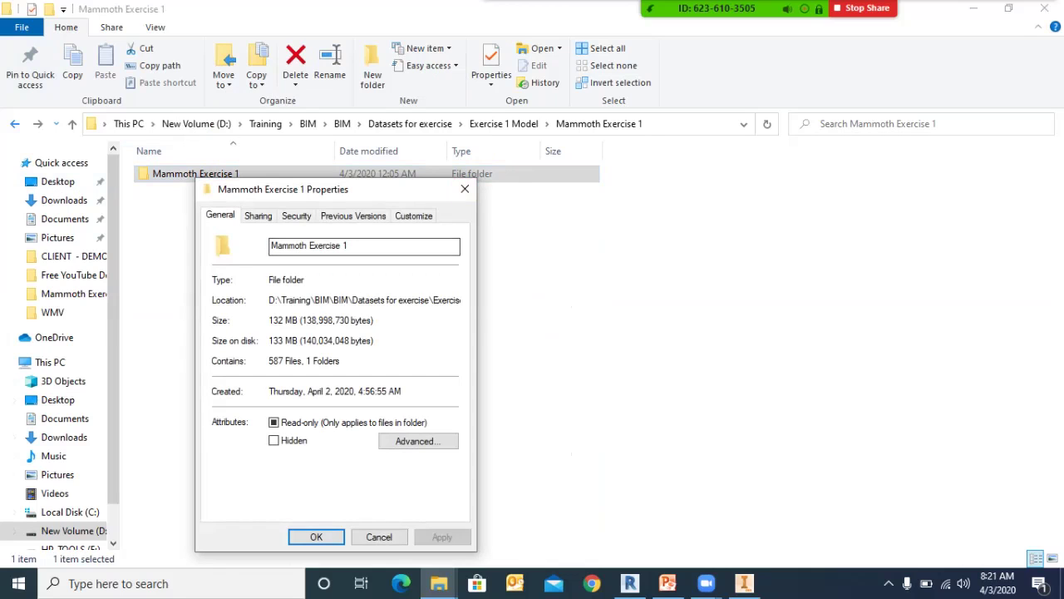
pyautogui.click(465, 189)
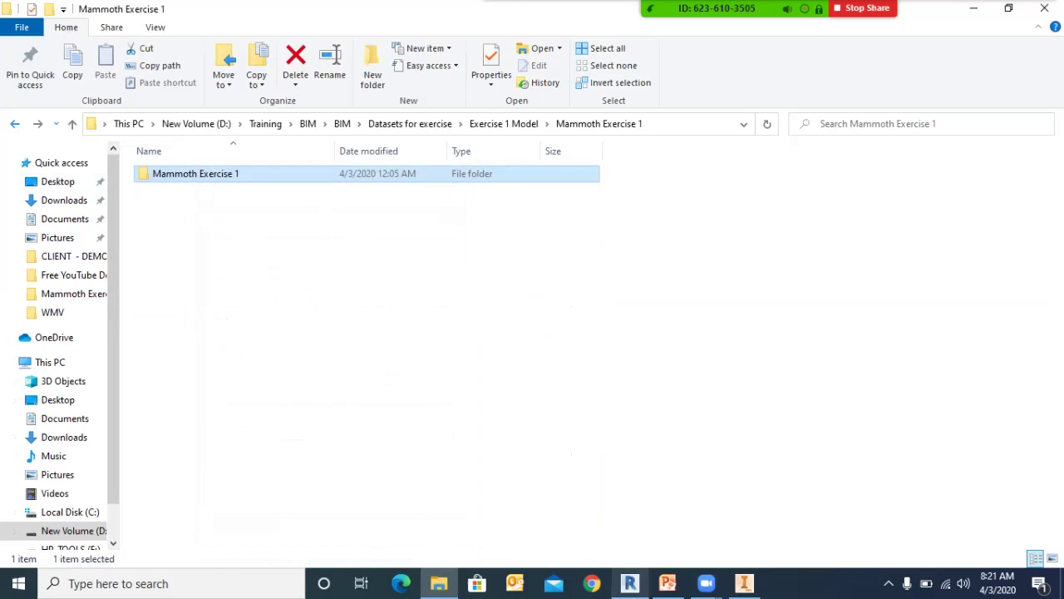
# Step: Switch back to Inventor, show the chiller in an isometric view and return to the start of its component tree
pyautogui.click(629, 583)
pyautogui.click(744, 583)
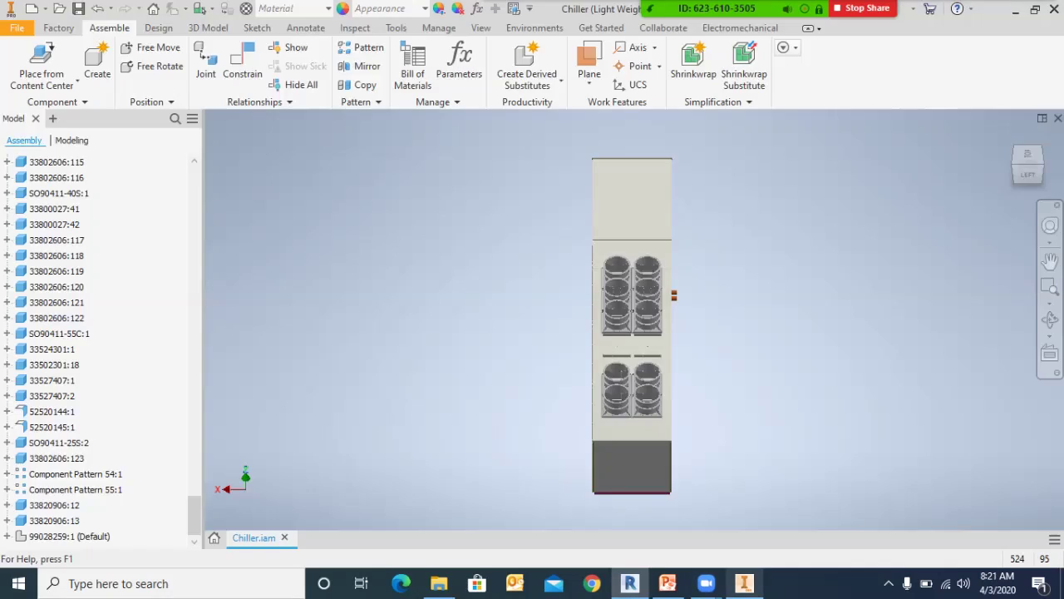
pyautogui.click(1009, 138)
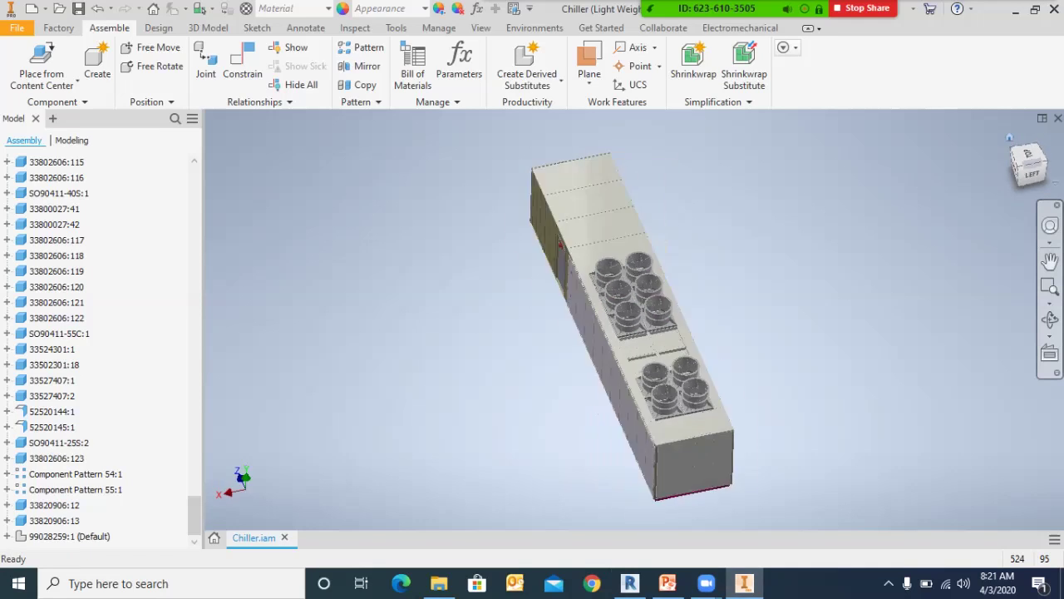
pyautogui.click(1010, 155)
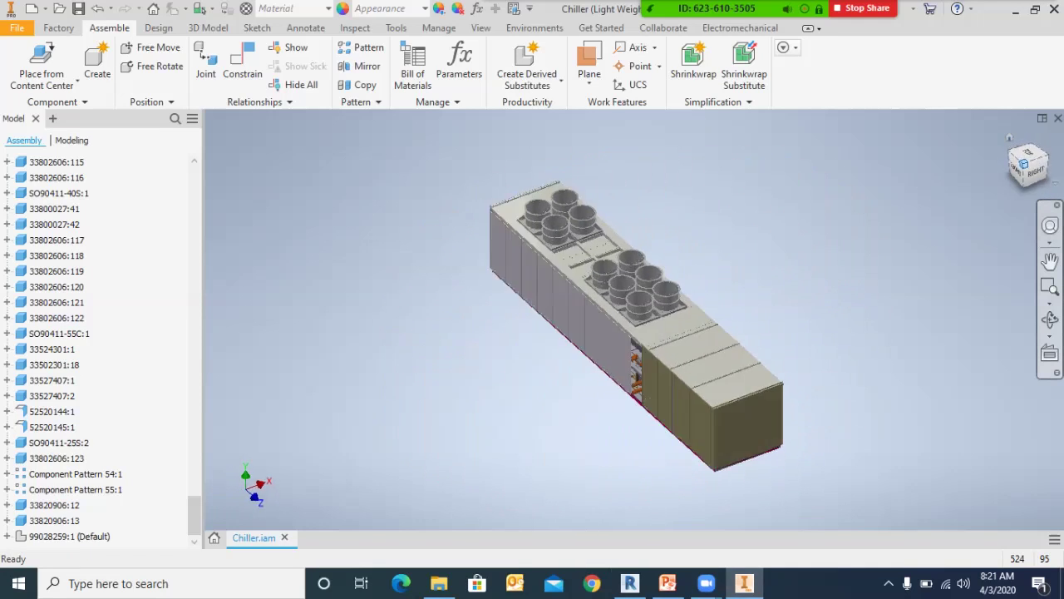
pyautogui.scroll(3, 720, 360)
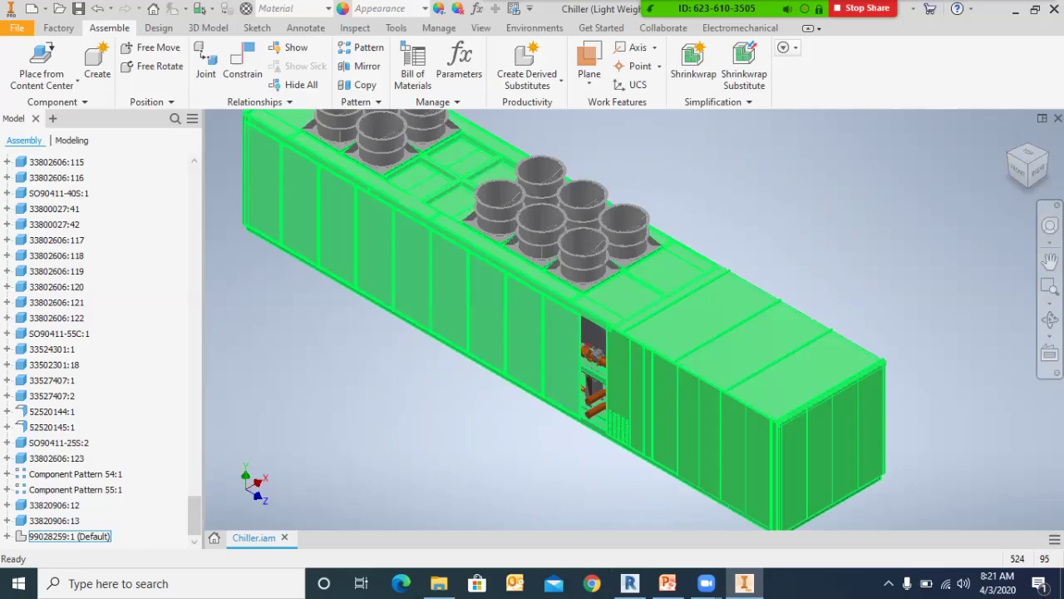
pyautogui.scroll(-4, 619, 313)
pyautogui.moveTo(195, 516); pyautogui.dragTo(195, 185)
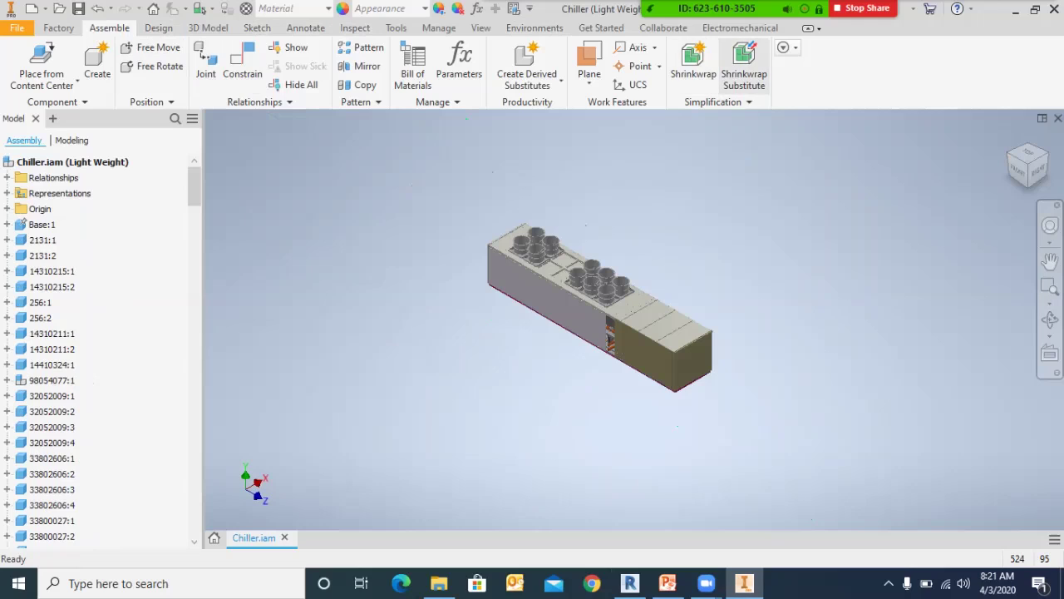
# Step: Hide the Simplification command group from the assembly tools
pyautogui.click(786, 47)
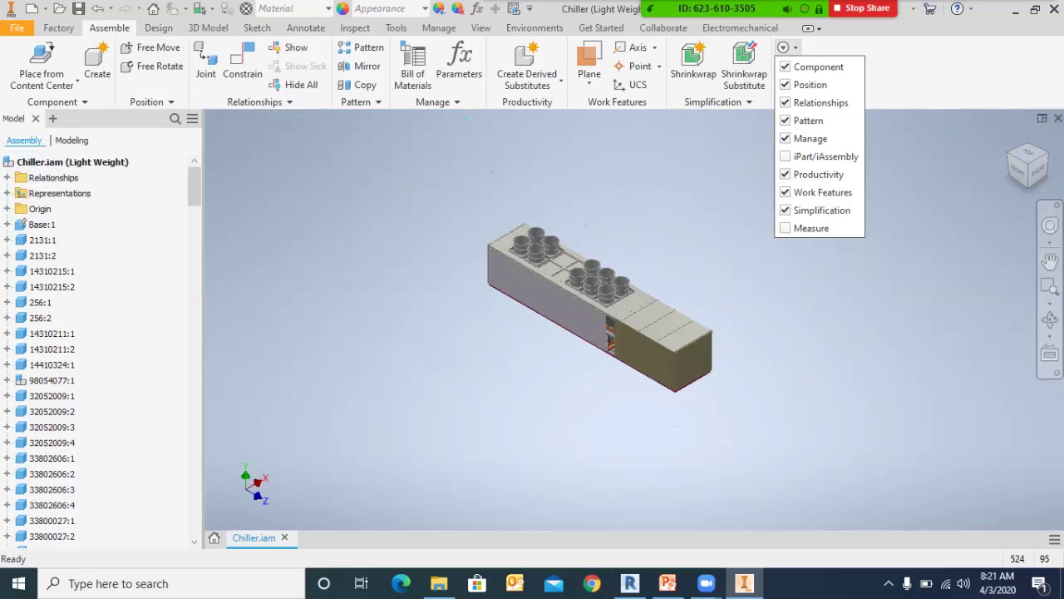
pyautogui.press('Escape')
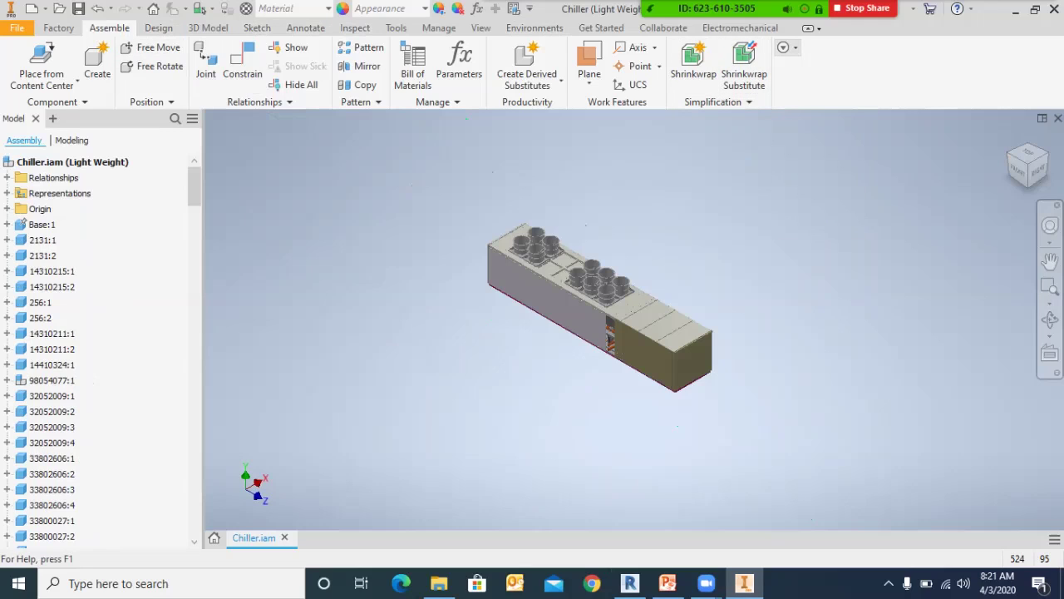
pyautogui.click(787, 47)
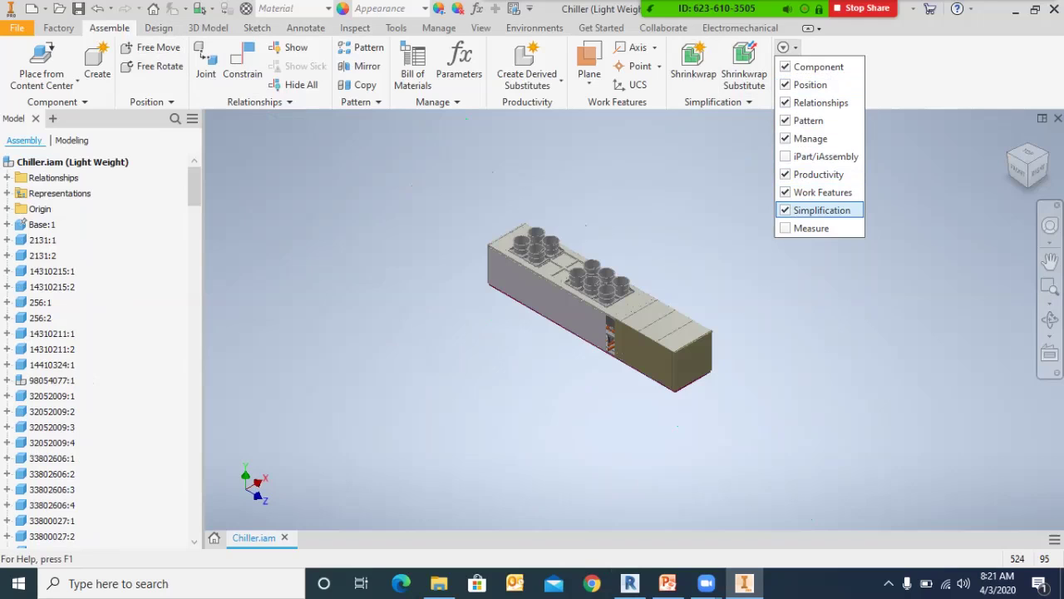
pyautogui.click(822, 210)
pyautogui.press('Escape')
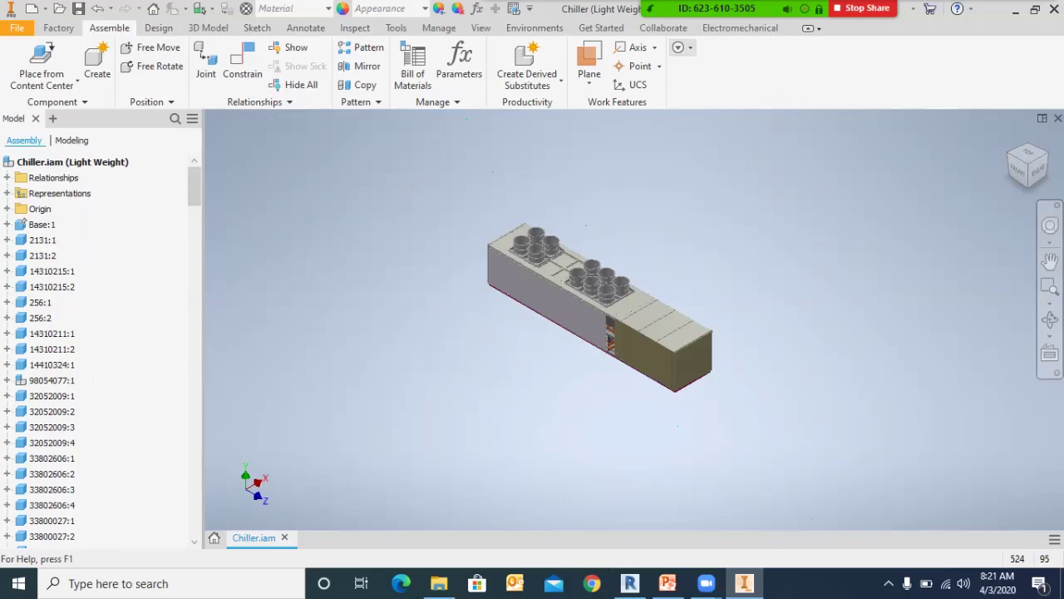
# Step: Show the Simplification command group among the assembly tools and expand its additional commands
pyautogui.click(681, 47)
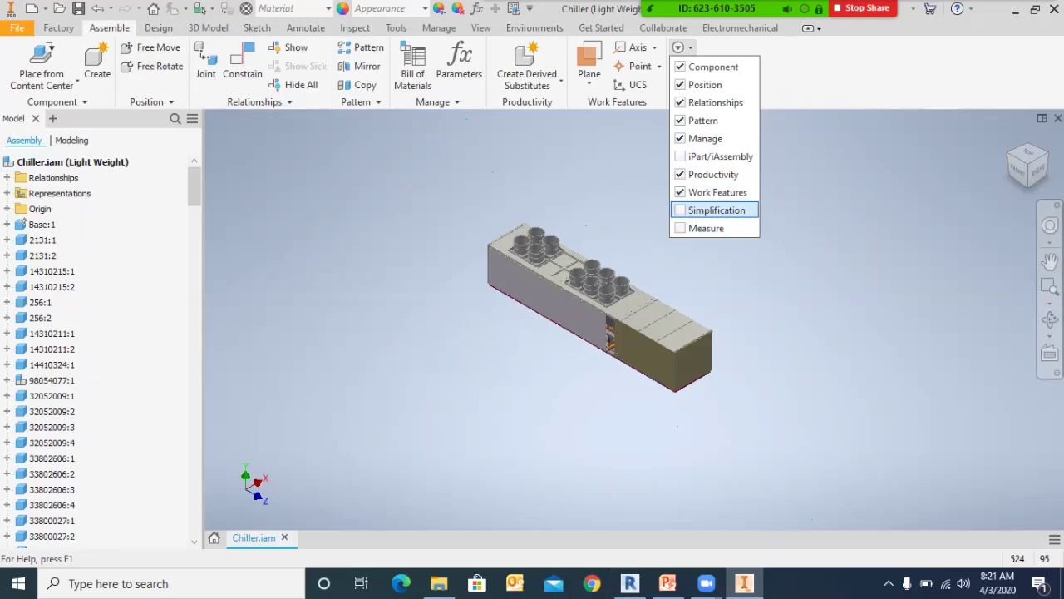
pyautogui.click(717, 209)
pyautogui.press('Escape')
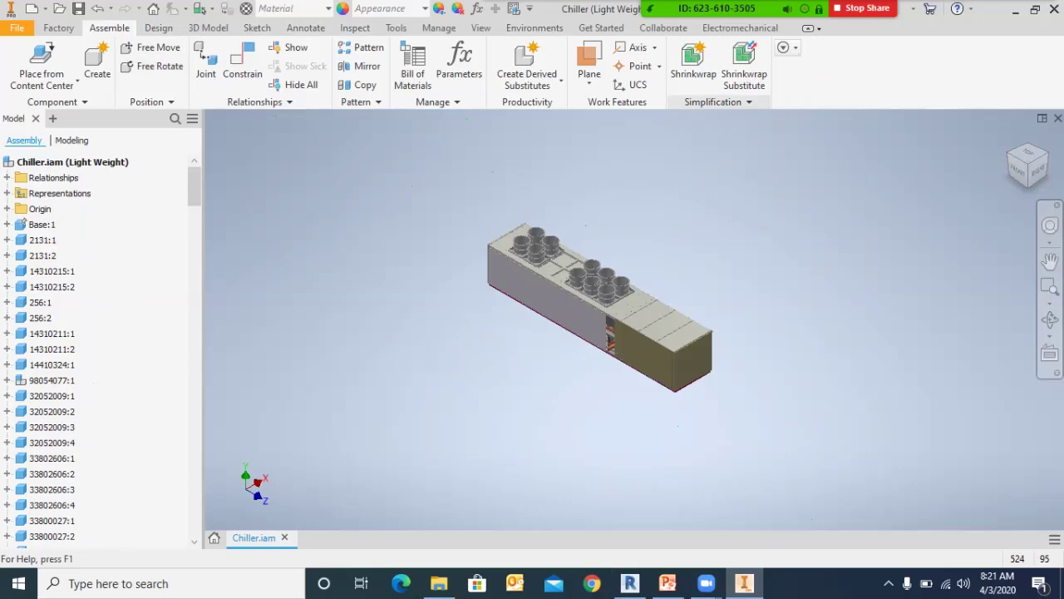
pyautogui.click(717, 101)
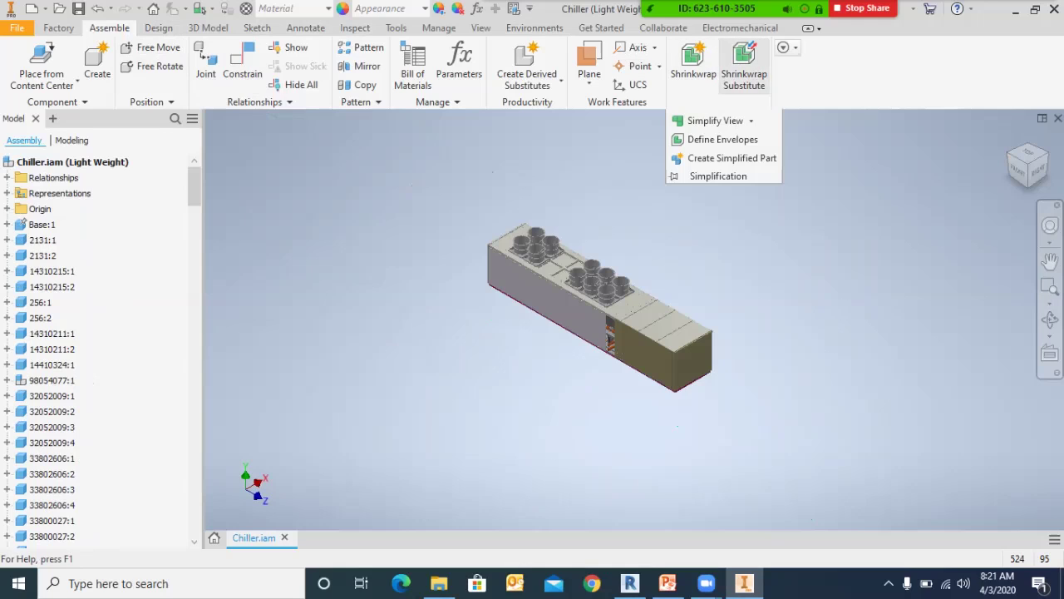
# Step: Examine the whole chiller in an isometric view from its left-front corner
pyautogui.click(712, 101)
pyautogui.click(712, 102)
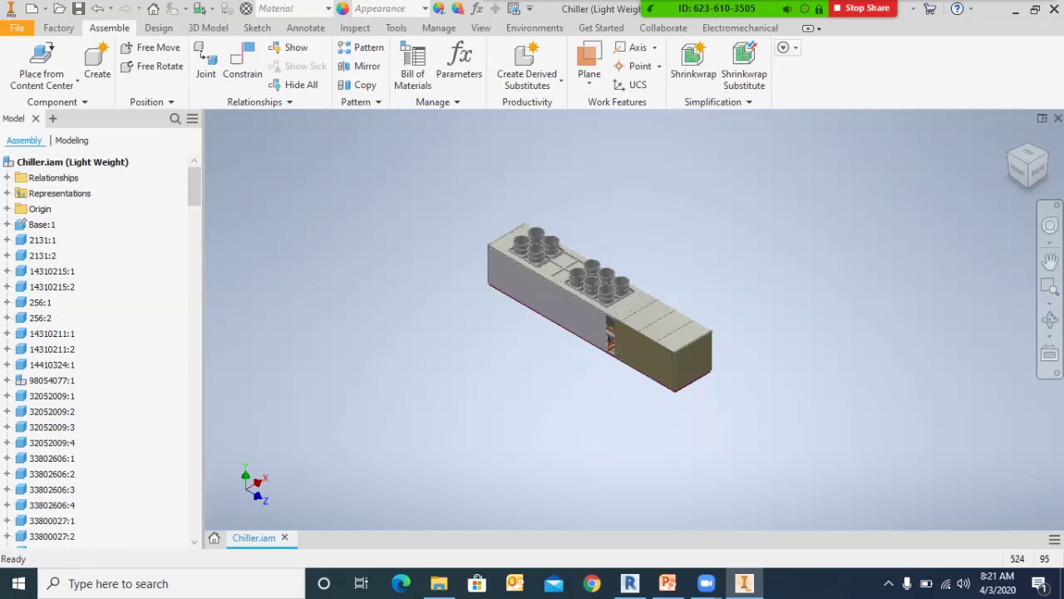
pyautogui.scroll(-5, 588, 266)
pyautogui.scroll(4, 596, 193)
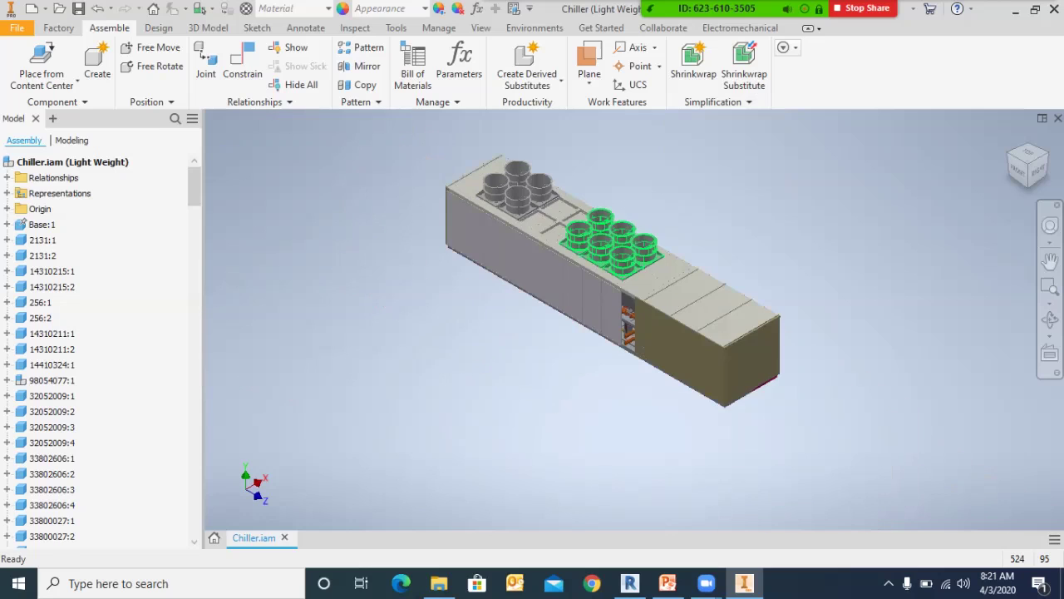
pyautogui.click(1011, 155)
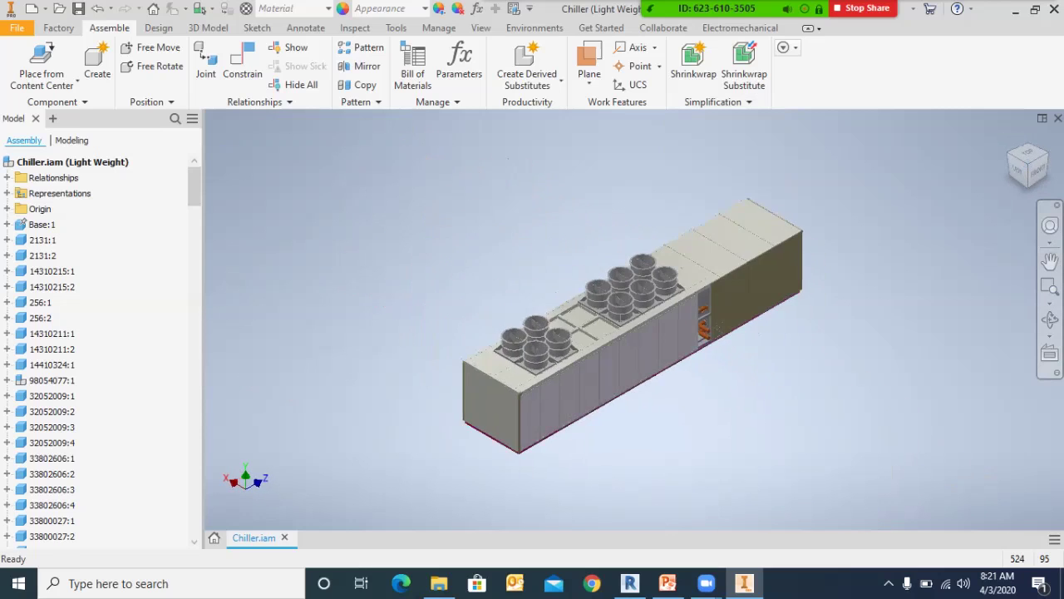
pyautogui.scroll(-5, 671, 281)
pyautogui.scroll(2, 671, 281)
pyautogui.scroll(5, 686, 262)
pyautogui.scroll(-3, 673, 250)
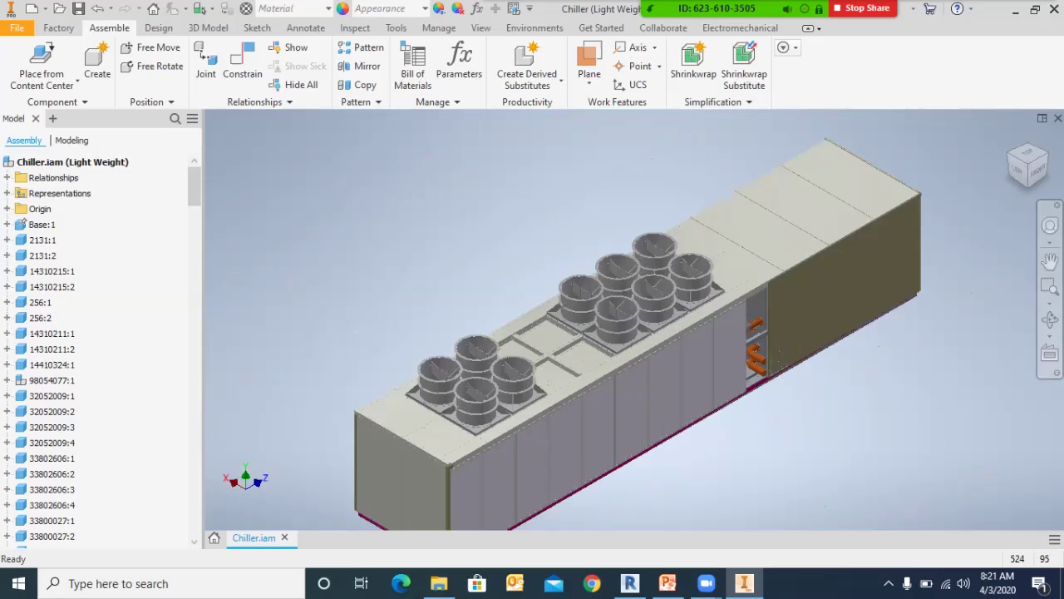
pyautogui.click(717, 101)
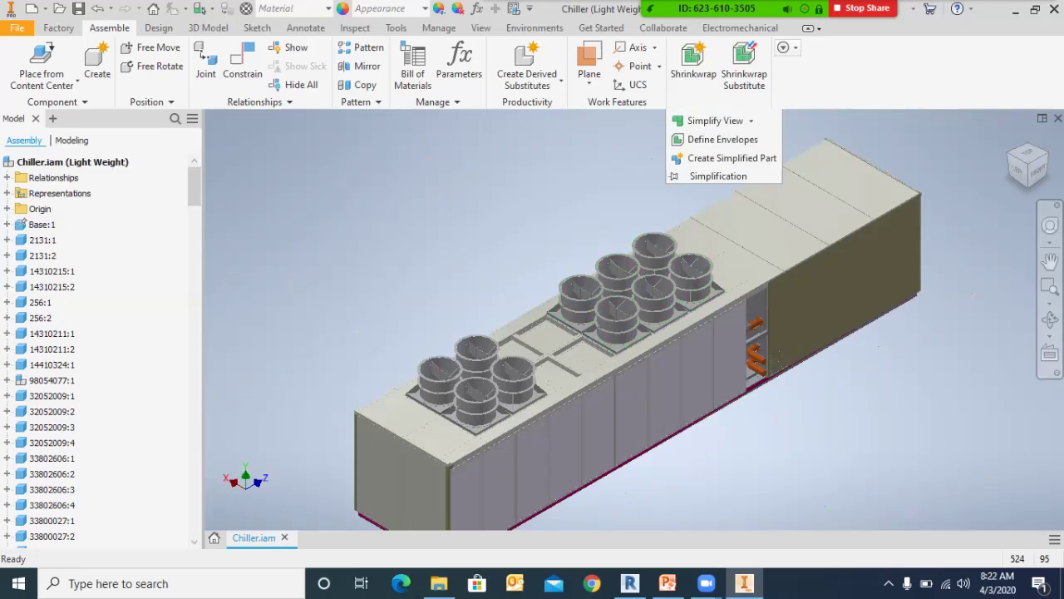
pyautogui.click(717, 102)
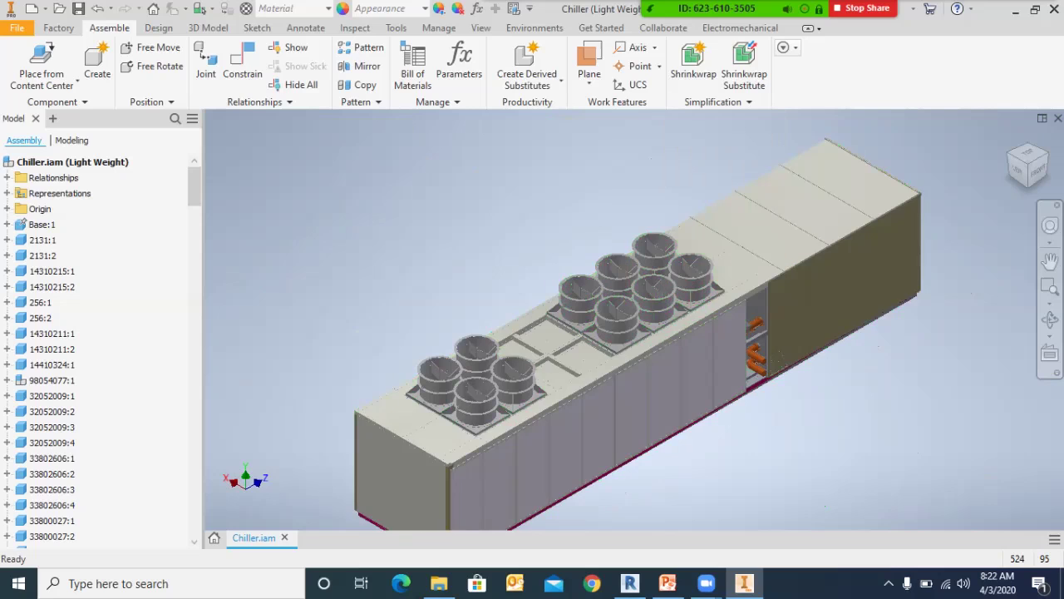
pyautogui.click(718, 102)
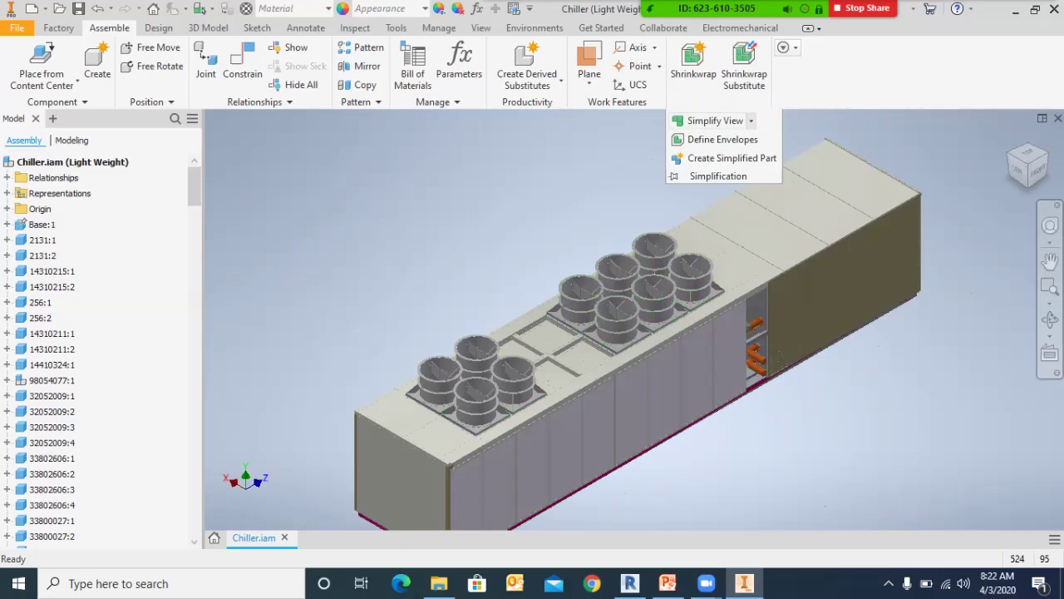
pyautogui.click(751, 122)
pyautogui.click(751, 122)
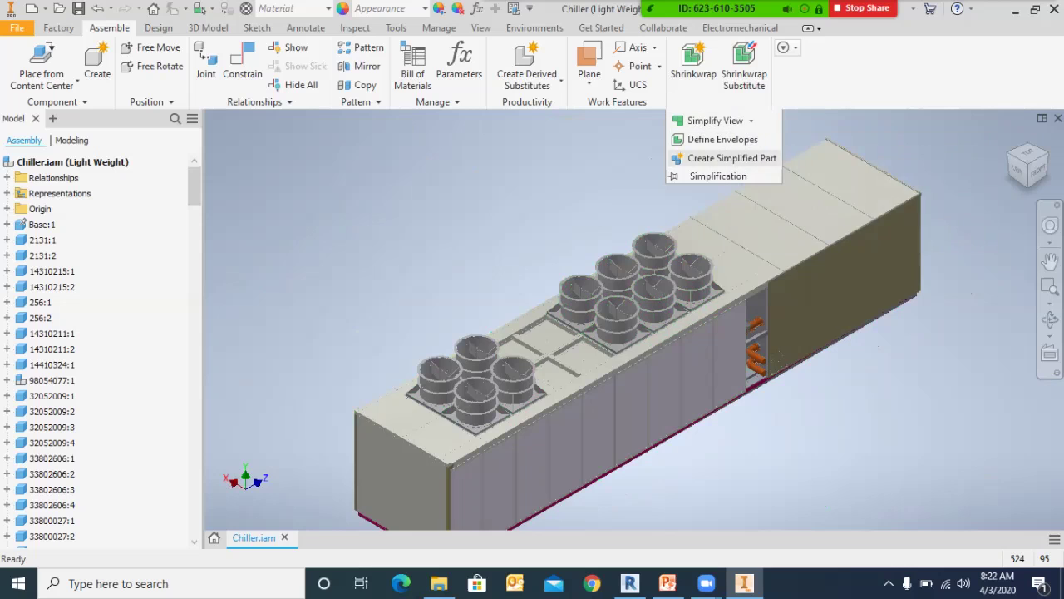
# Step: Examine the two groups of fans on the chiller's roof and the piping in its side opening
pyautogui.scroll(-5, 444, 387)
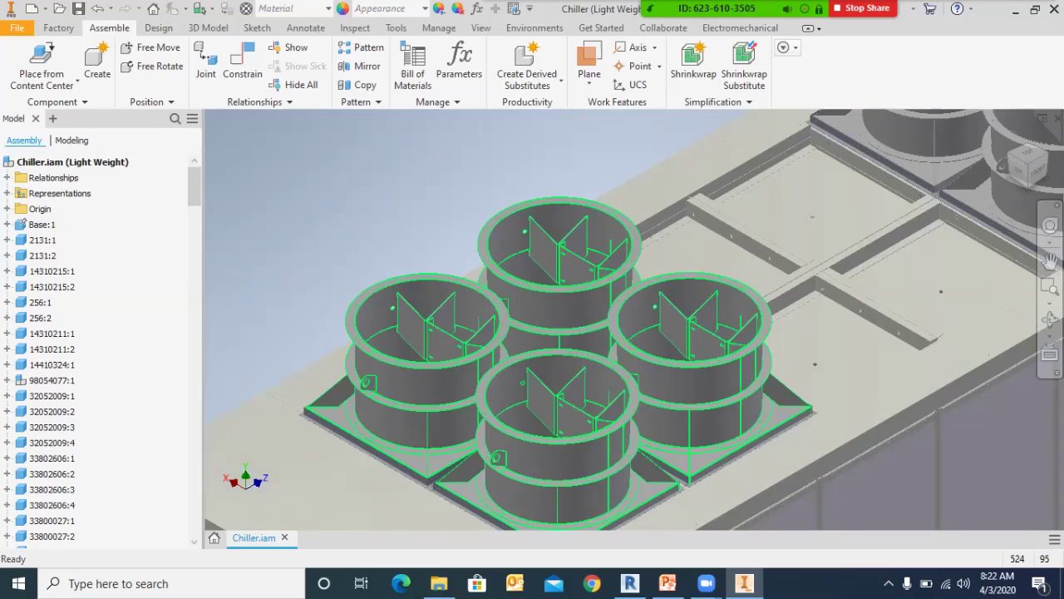
pyautogui.scroll(5, 483, 303)
pyautogui.scroll(-4, 642, 199)
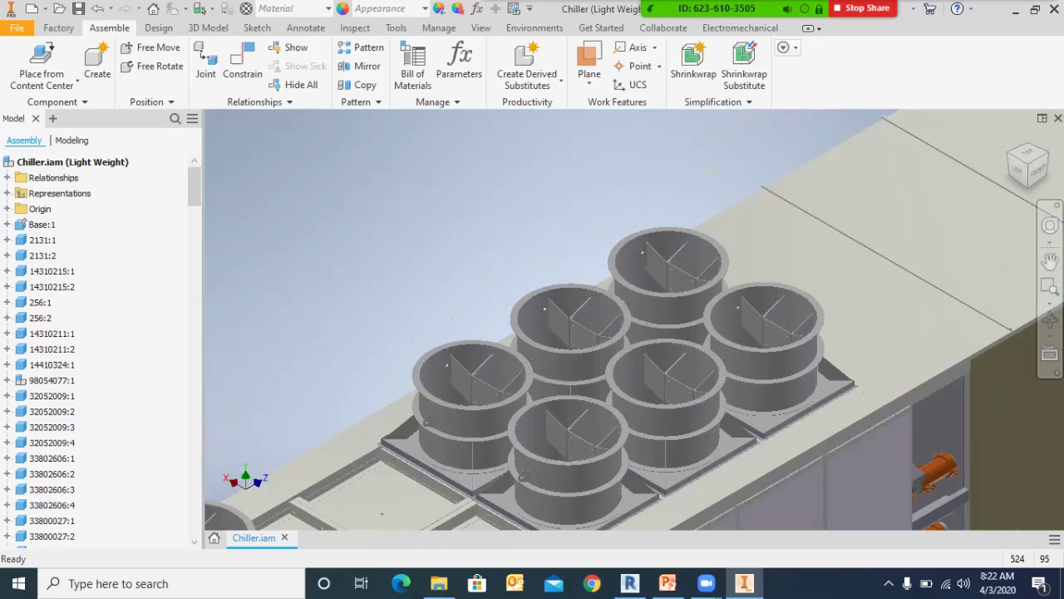
pyautogui.scroll(4, 633, 212)
pyautogui.scroll(-5, 639, 223)
pyautogui.scroll(2, 654, 236)
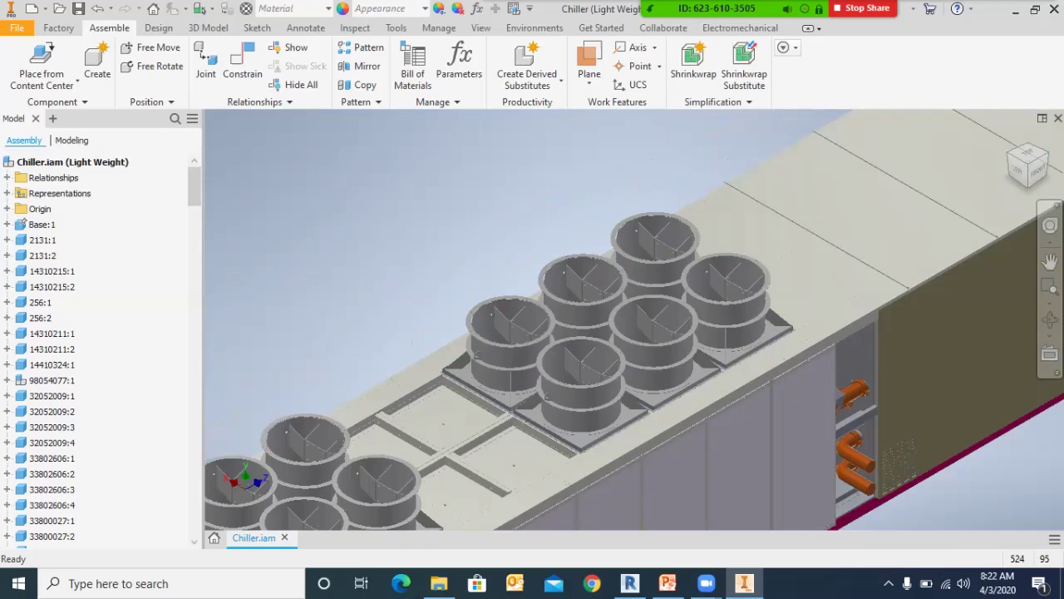
pyautogui.click(715, 102)
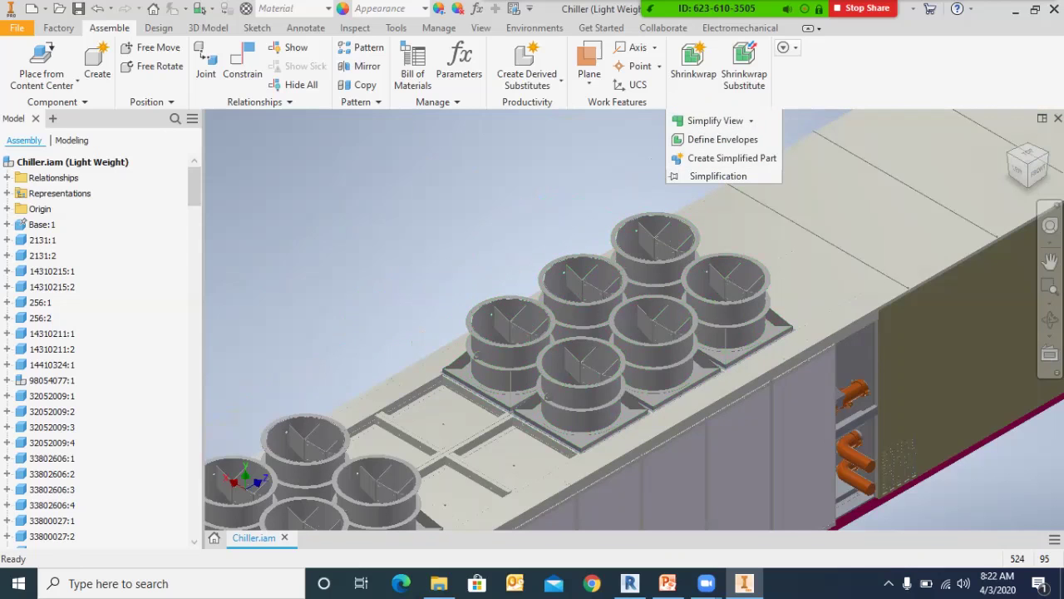
pyautogui.scroll(5, 520, 235)
pyautogui.scroll(-3, 599, 203)
pyautogui.scroll(3, 576, 246)
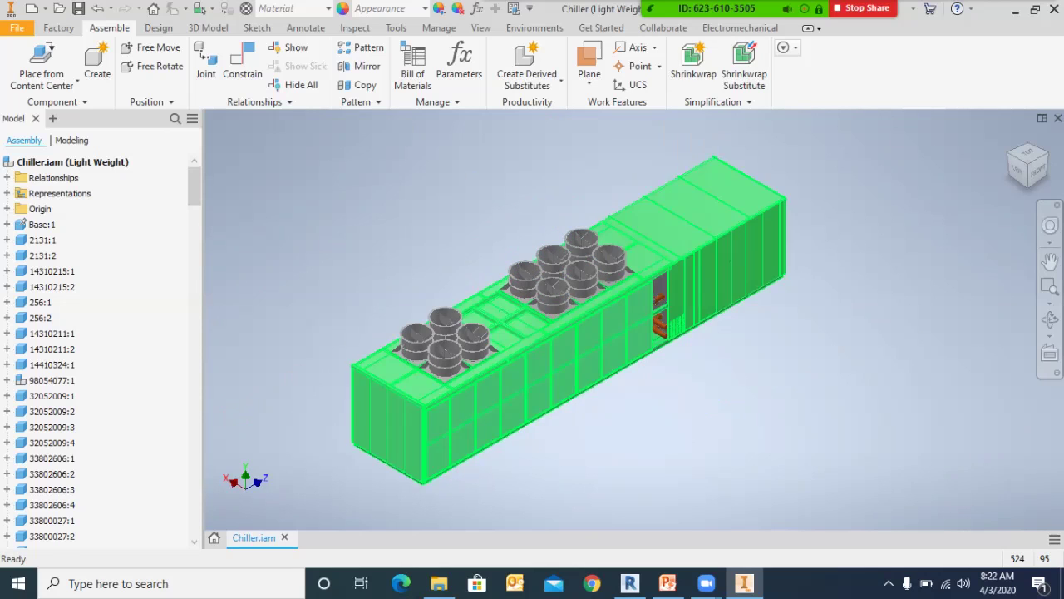
pyautogui.click(715, 101)
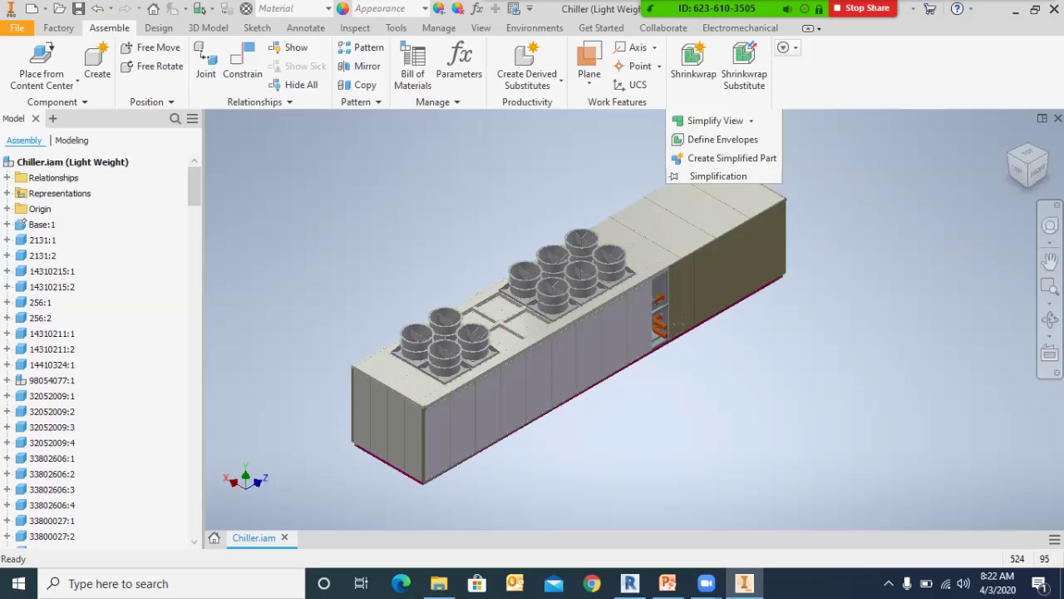
pyautogui.click(751, 121)
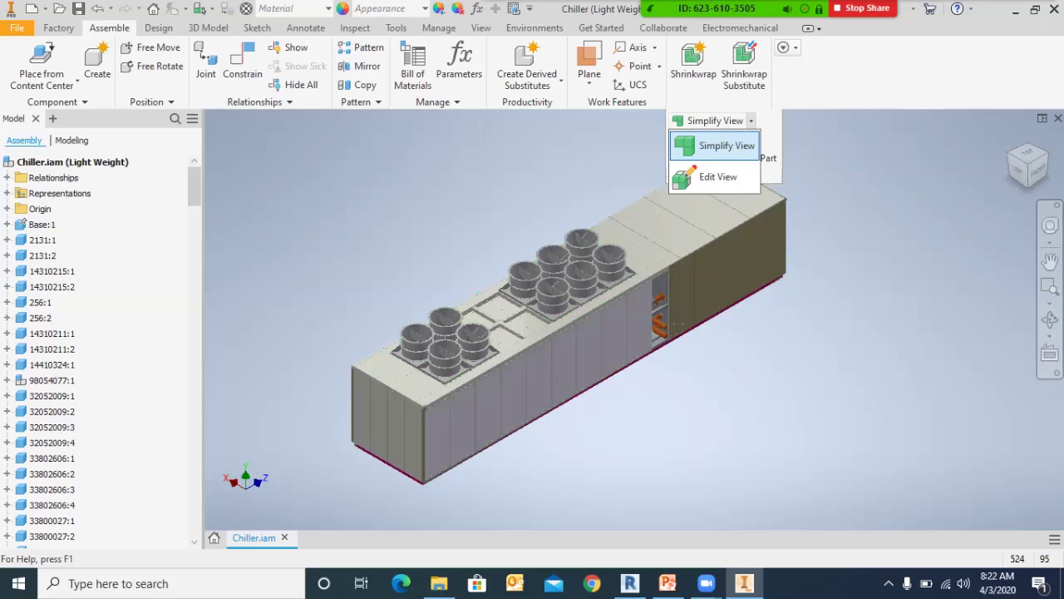
pyautogui.click(727, 145)
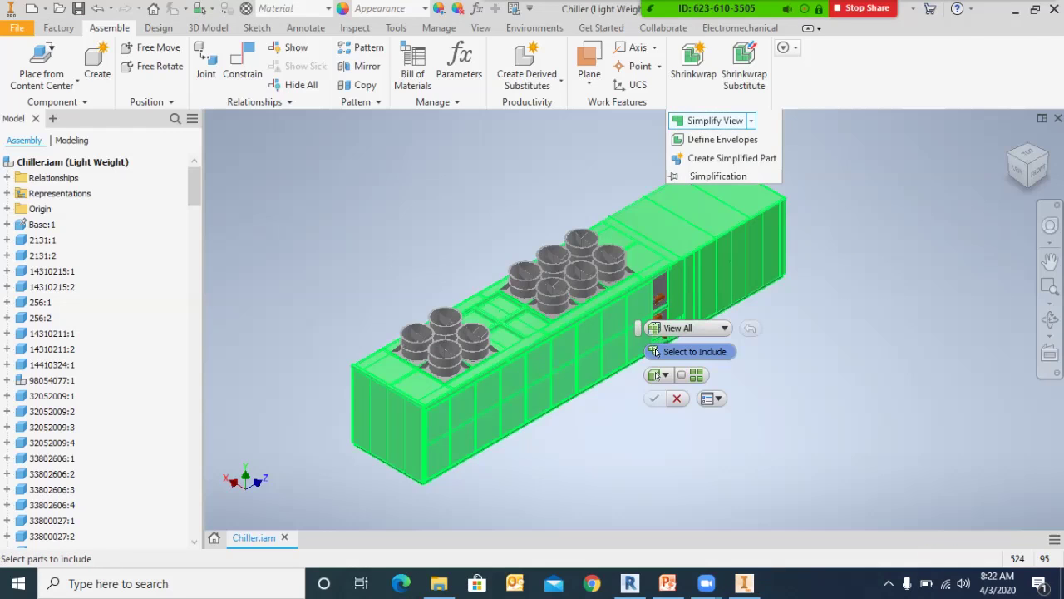
pyautogui.scroll(-4, 513, 212)
pyautogui.scroll(5, 536, 229)
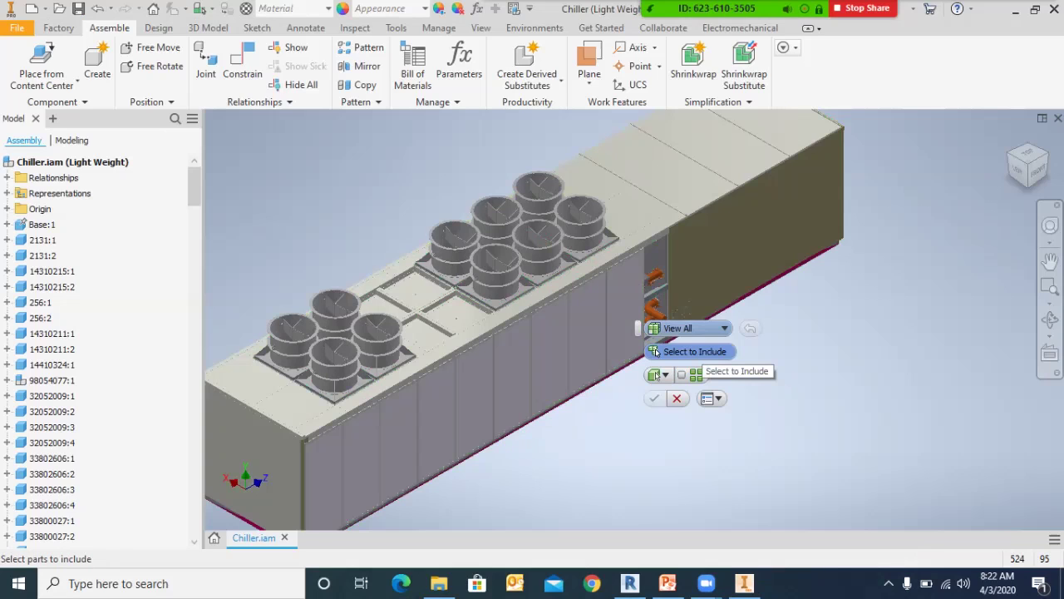
pyautogui.click(678, 328)
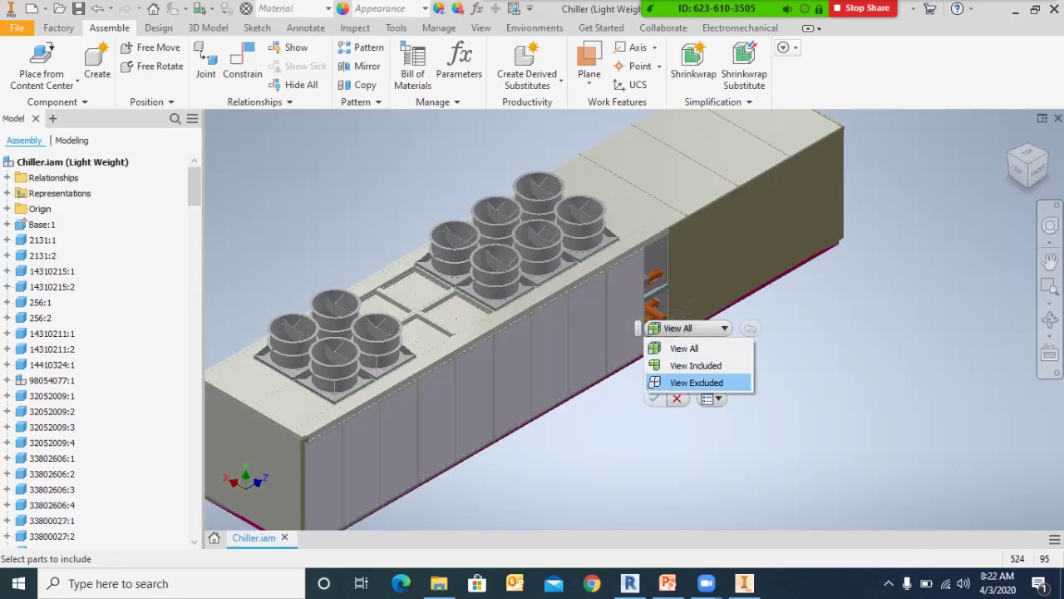
pyautogui.click(697, 382)
pyautogui.click(690, 328)
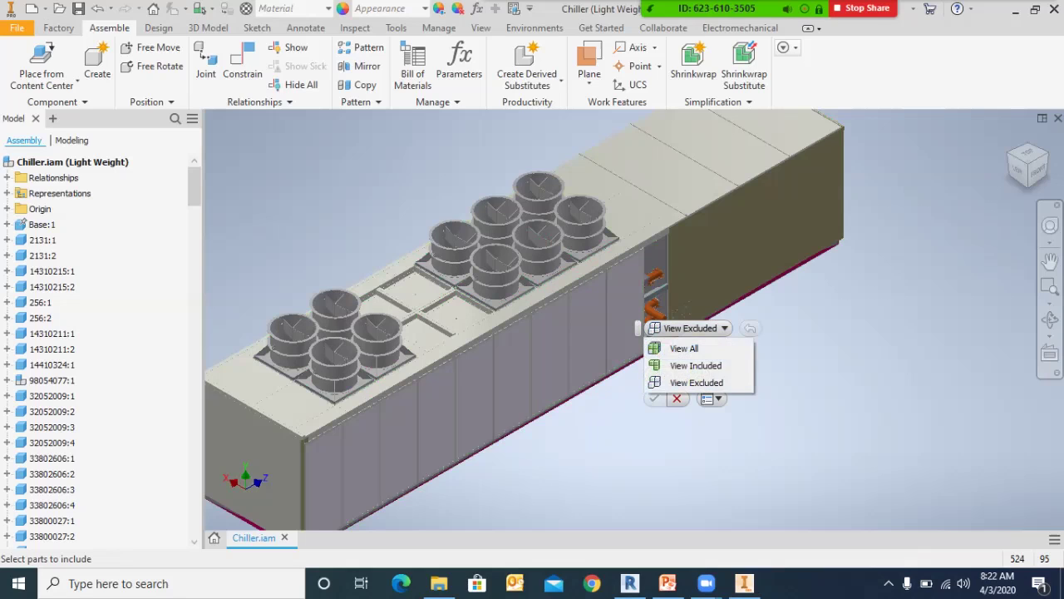
pyautogui.click(656, 376)
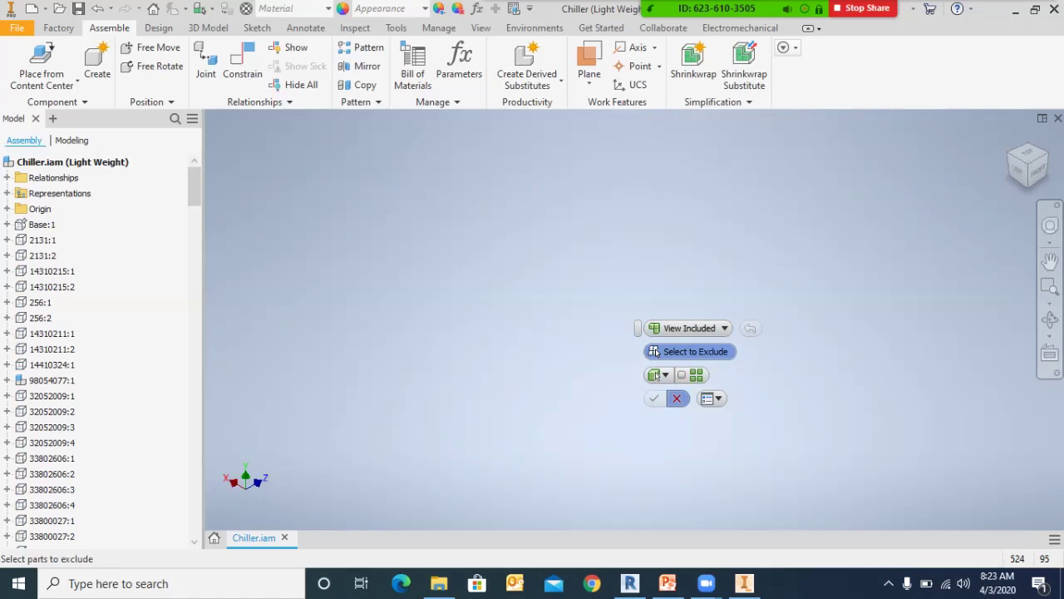
pyautogui.click(677, 398)
pyautogui.scroll(-3, 587, 193)
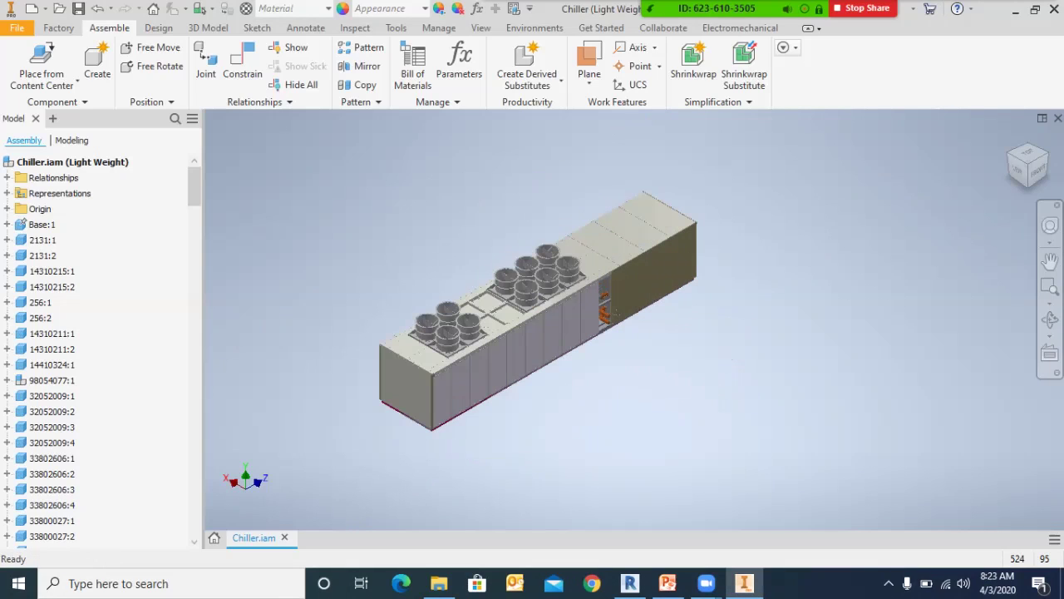
# Step: Start a Simplify View with all parts displayed and select the chiller's outer cabinet as an included component
pyautogui.click(736, 102)
pyautogui.click(751, 121)
pyautogui.click(728, 145)
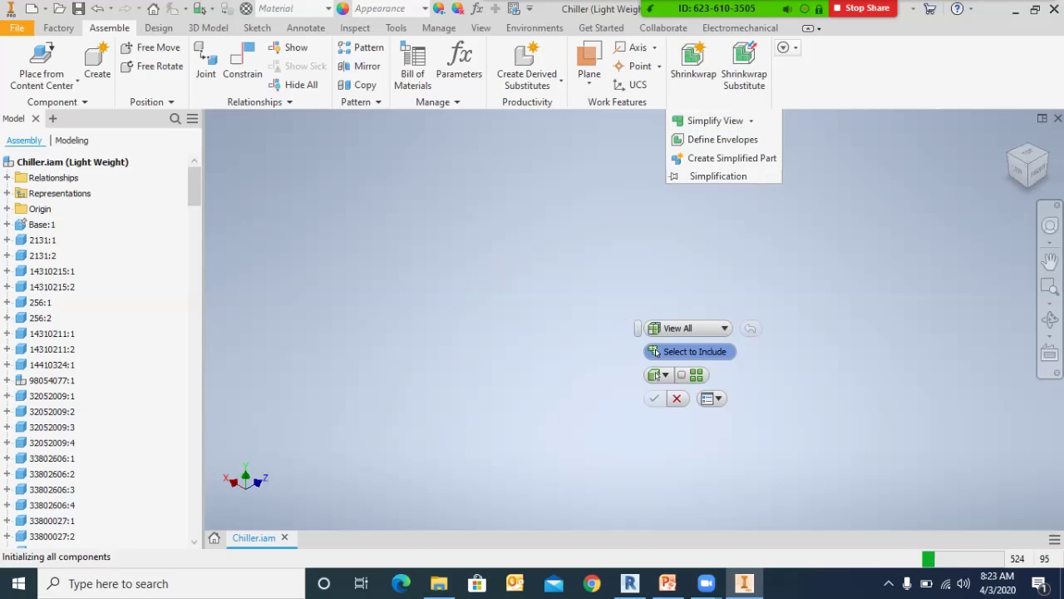
pyautogui.scroll(2, 656, 353)
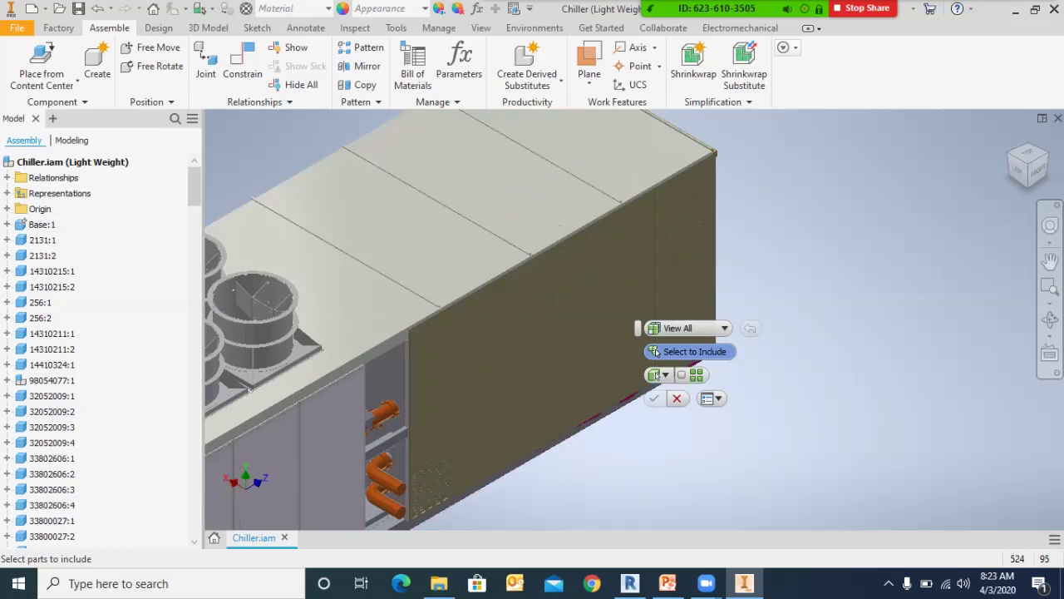
pyautogui.click(691, 328)
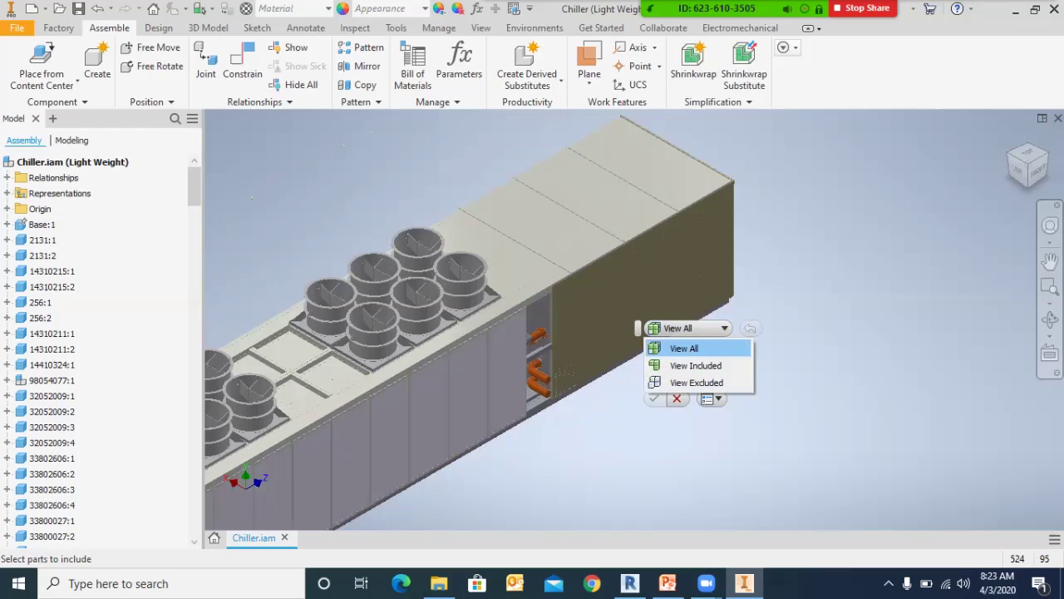
pyautogui.click(656, 350)
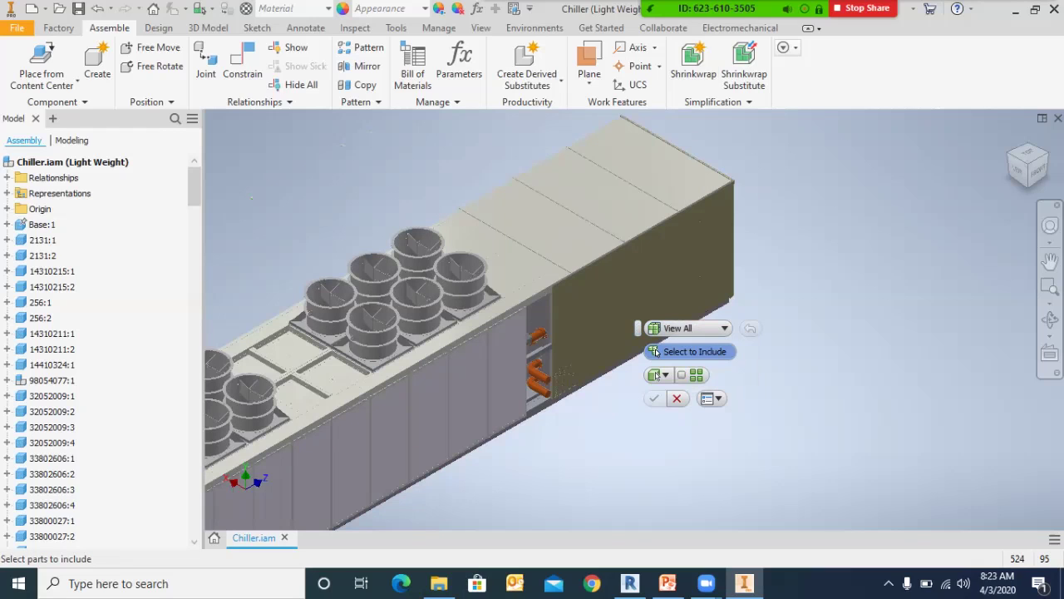
pyautogui.scroll(-5, 424, 133)
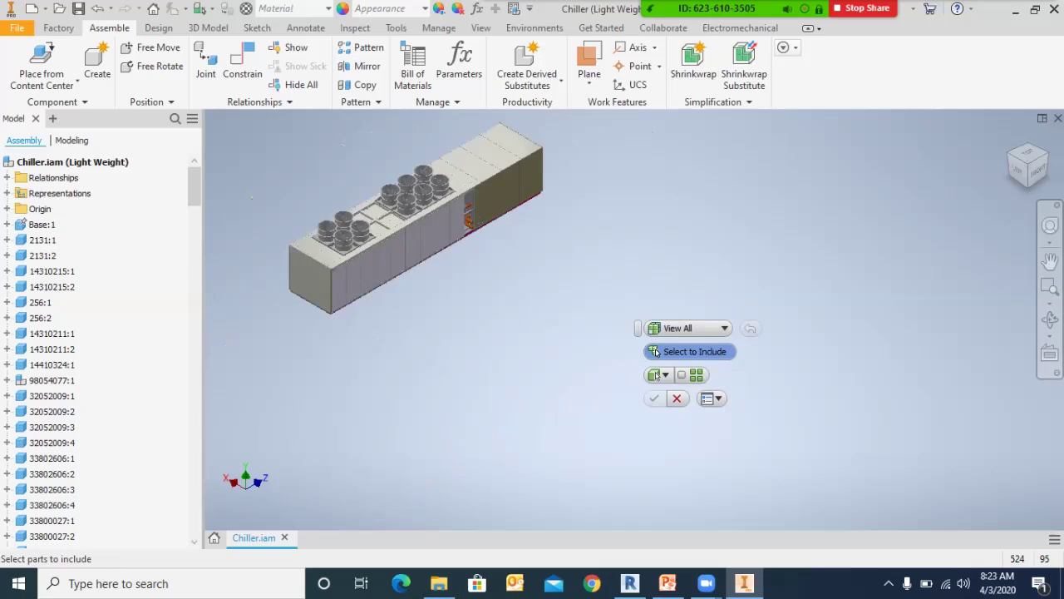
pyautogui.scroll(3, 418, 143)
pyautogui.click(656, 375)
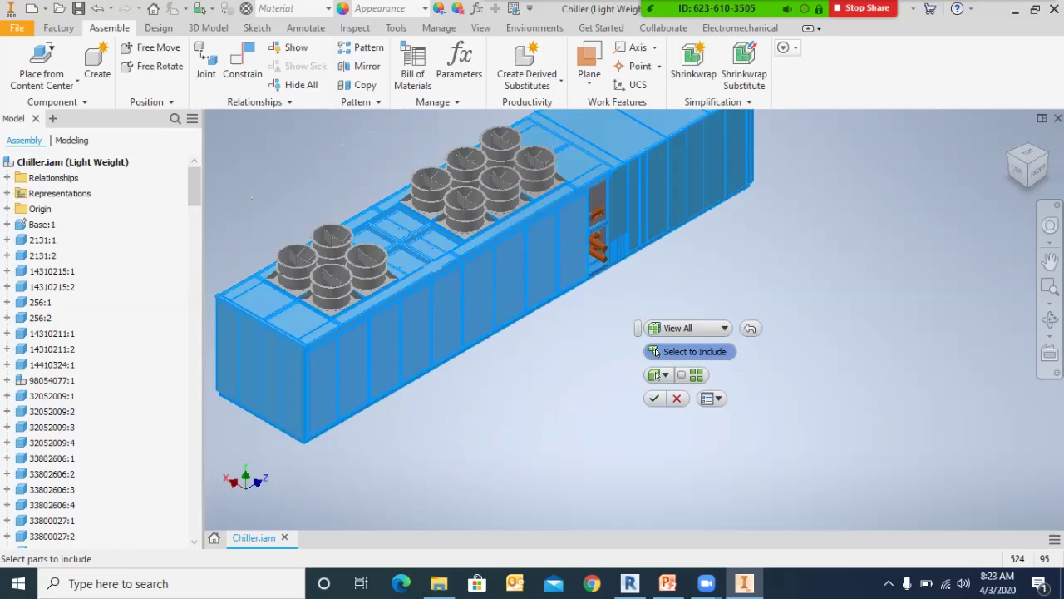
# Step: Include a single roof fan cylinder and pipes in the side opening in the simplified view
pyautogui.scroll(5, 267, 255)
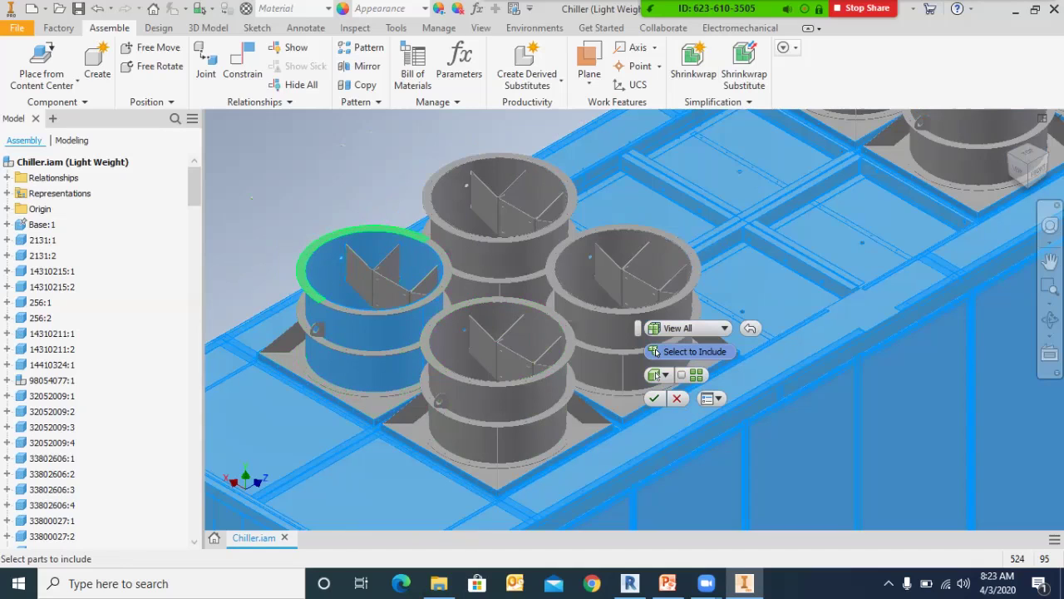
pyautogui.scroll(-5, 356, 211)
pyautogui.scroll(7, 588, 210)
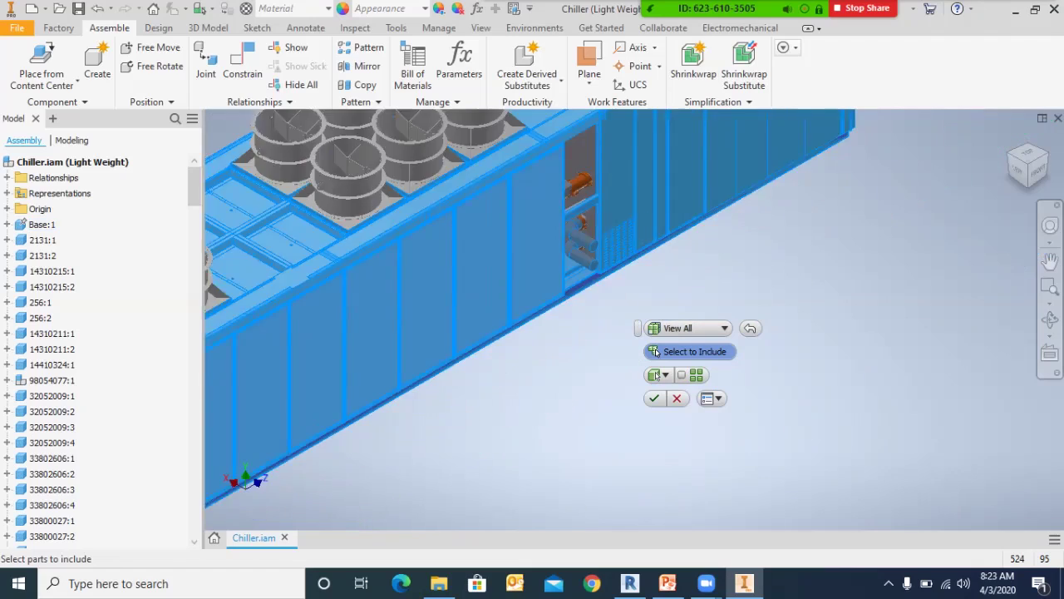
pyautogui.moveTo(358, 234)
pyautogui.keyDown('shift'); pyautogui.mouseDown(button='middle')
pyautogui.moveTo(359, 259)
pyautogui.moveTo(316, 250)
pyautogui.moveTo(274, 308)
pyautogui.mouseUp(button='middle'); pyautogui.keyUp('shift')
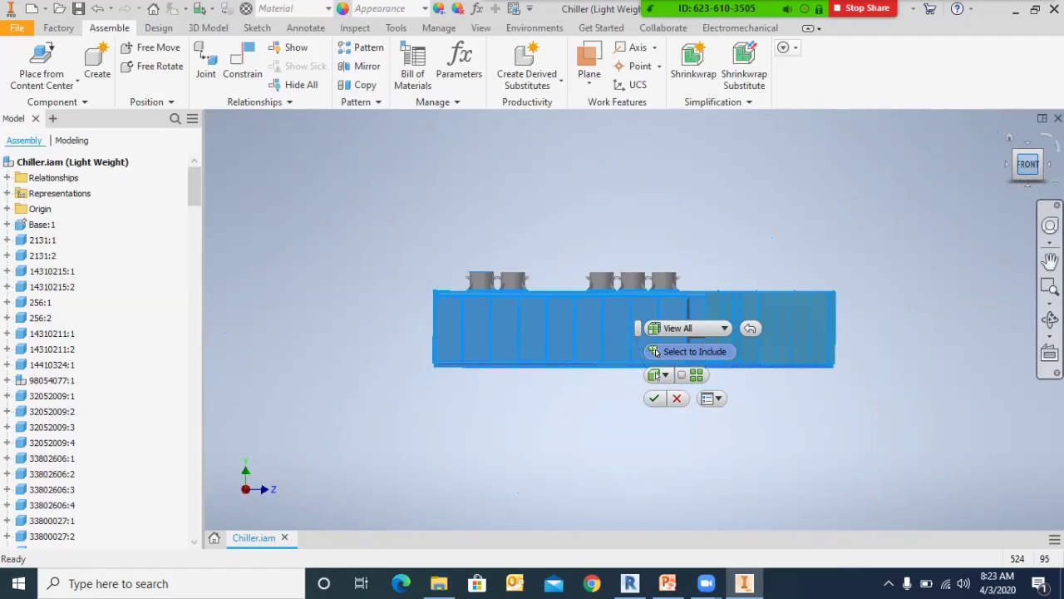
pyautogui.click(1041, 152)
pyautogui.scroll(5, 399, 251)
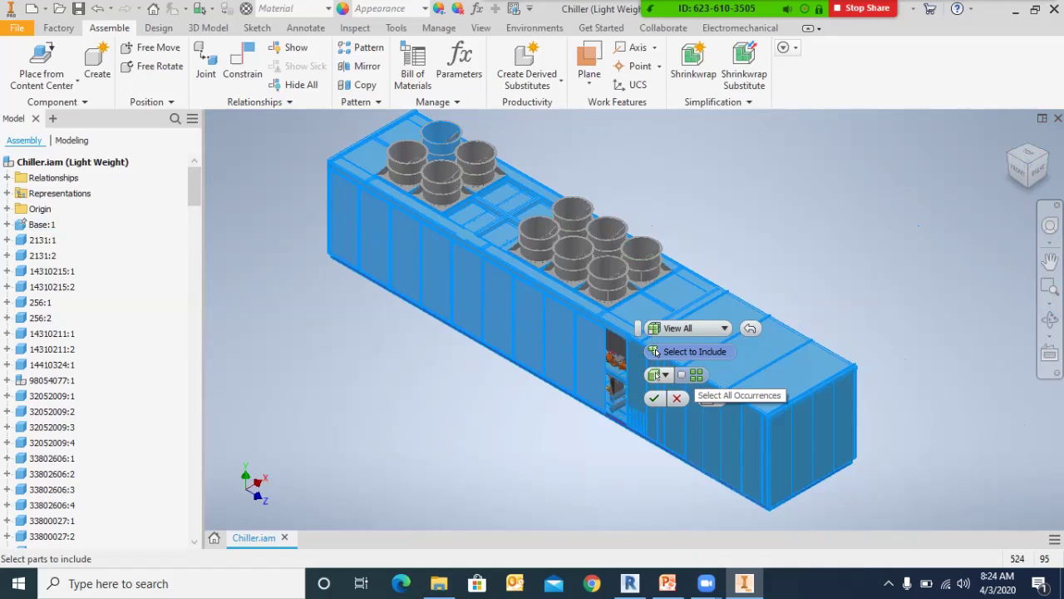
# Step: Enable Select All Occurrences, include all the roof fan cylinders and complete the simplified view
pyautogui.click(682, 375)
pyautogui.scroll(5, 602, 287)
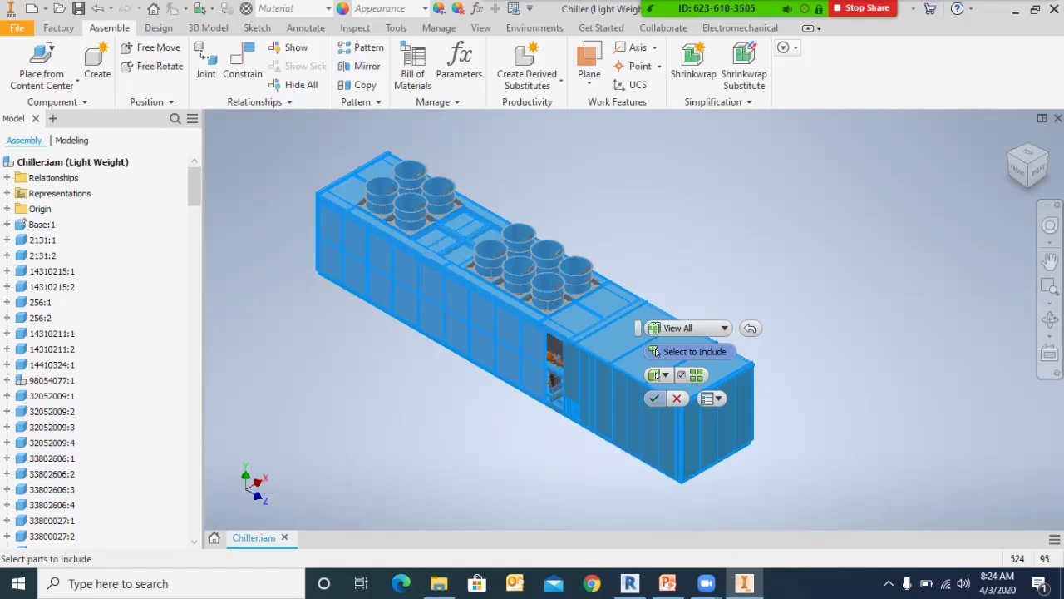
pyautogui.click(655, 398)
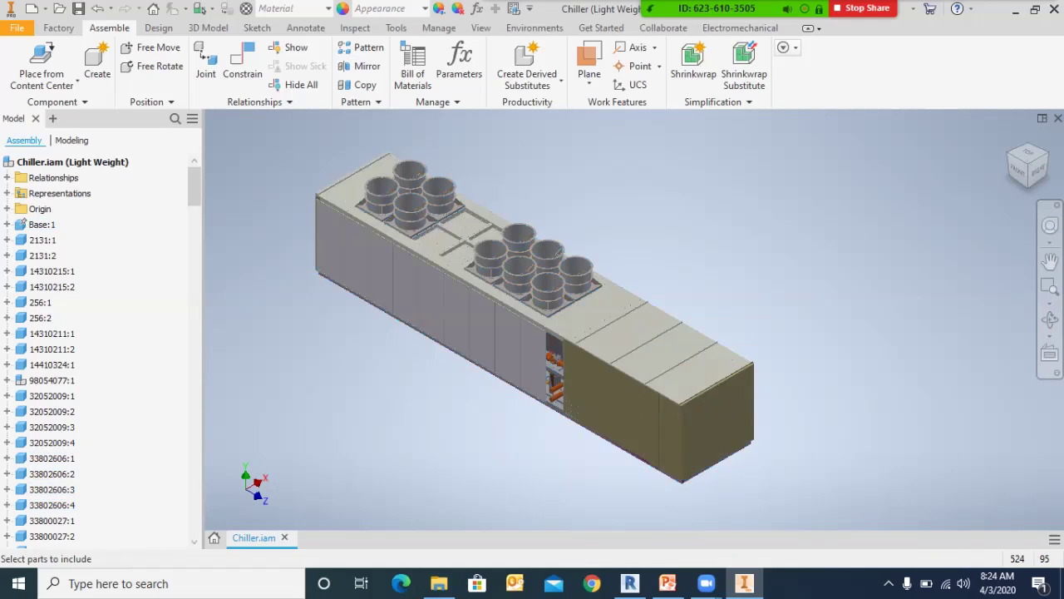
# Step: Inspect the simplified chiller from the front and review its view representations in the component tree
pyautogui.moveTo(1038, 172); pyautogui.dragTo(888, 170)
pyautogui.moveTo(532, 309)
pyautogui.keyDown('shift'); pyautogui.mouseDown(button='middle')
pyautogui.moveTo(502, 307)
pyautogui.moveTo(526, 321)
pyautogui.moveTo(477, 301)
pyautogui.moveTo(532, 325)
pyautogui.moveTo(533, 337)
pyautogui.mouseUp(button='middle'); pyautogui.keyUp('shift')
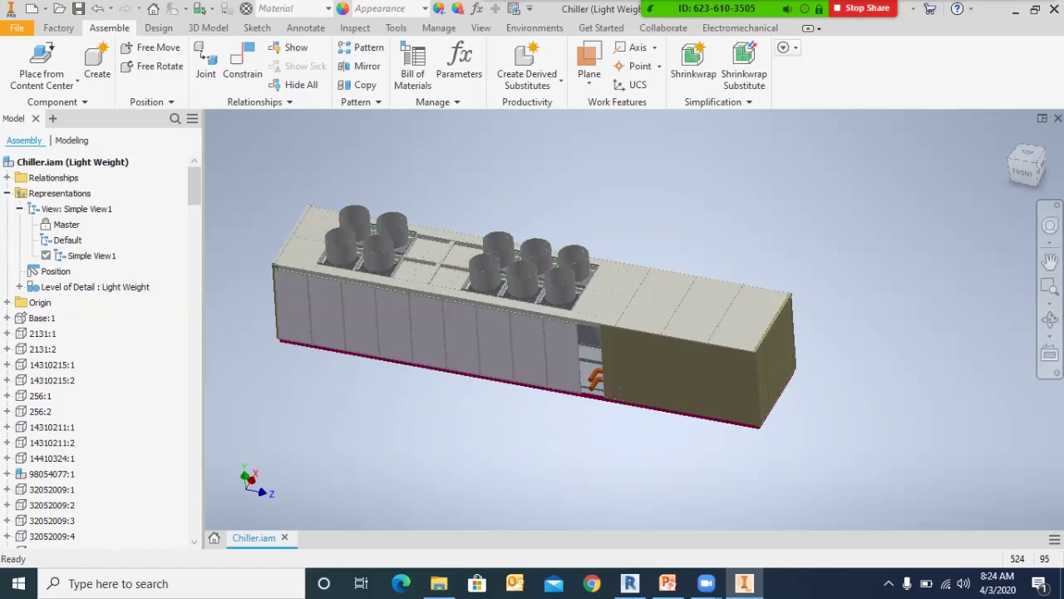
pyautogui.click(76, 209)
pyautogui.press('Left')
pyautogui.press('Left')
pyautogui.click(76, 208)
pyautogui.press('Down')
pyautogui.press('Down')
pyautogui.press('Down')
pyautogui.press('Down')
pyautogui.scroll(6, 304, 256)
pyautogui.scroll(-5, 305, 256)
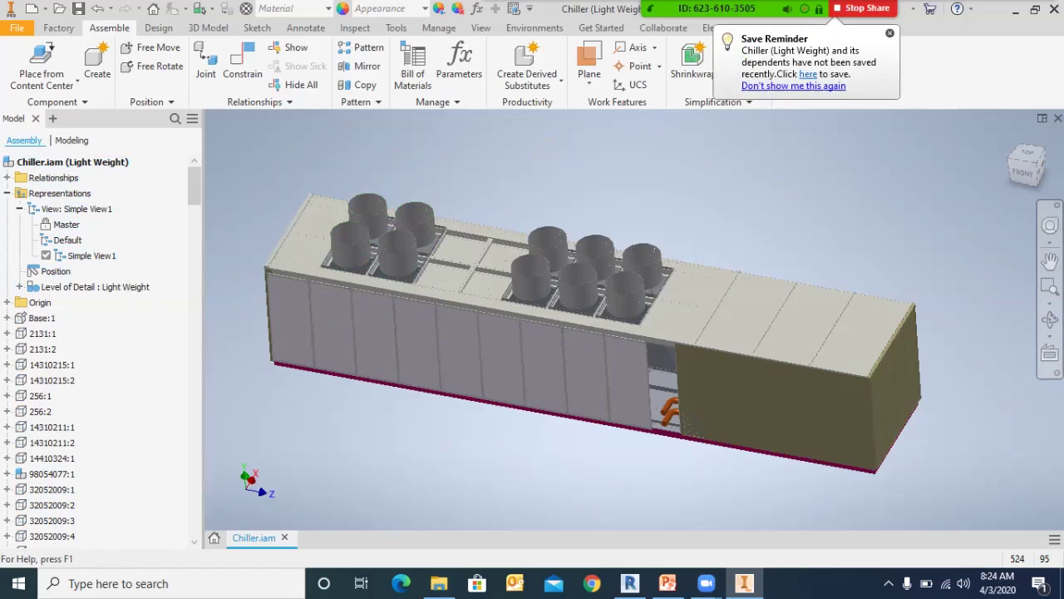
# Step: Dismiss the save reminder and set the simplified chiller to an isometric view
pyautogui.click(889, 33)
pyautogui.click(1019, 172)
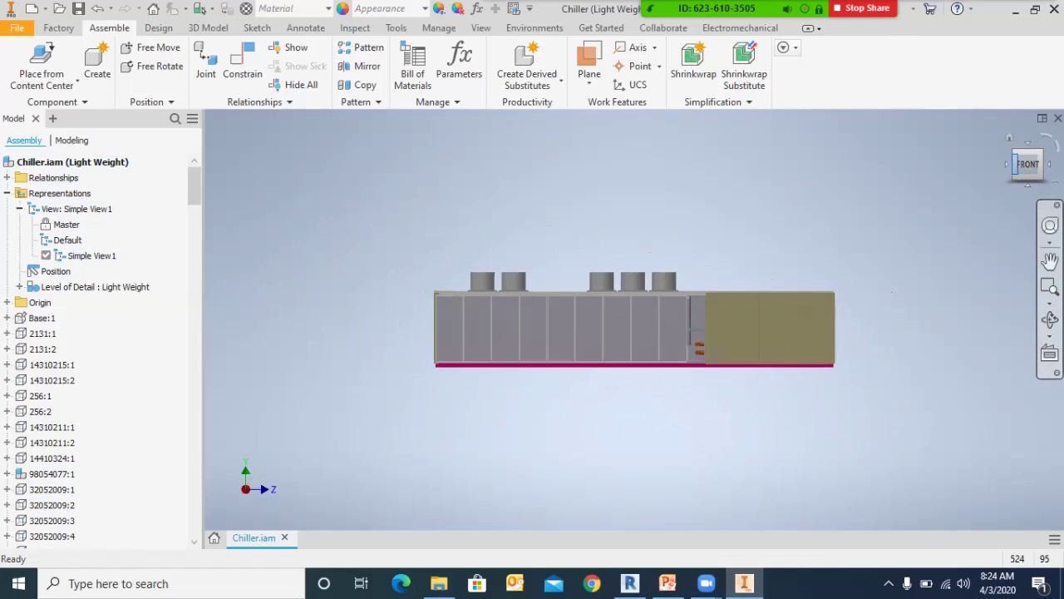
pyautogui.click(1014, 151)
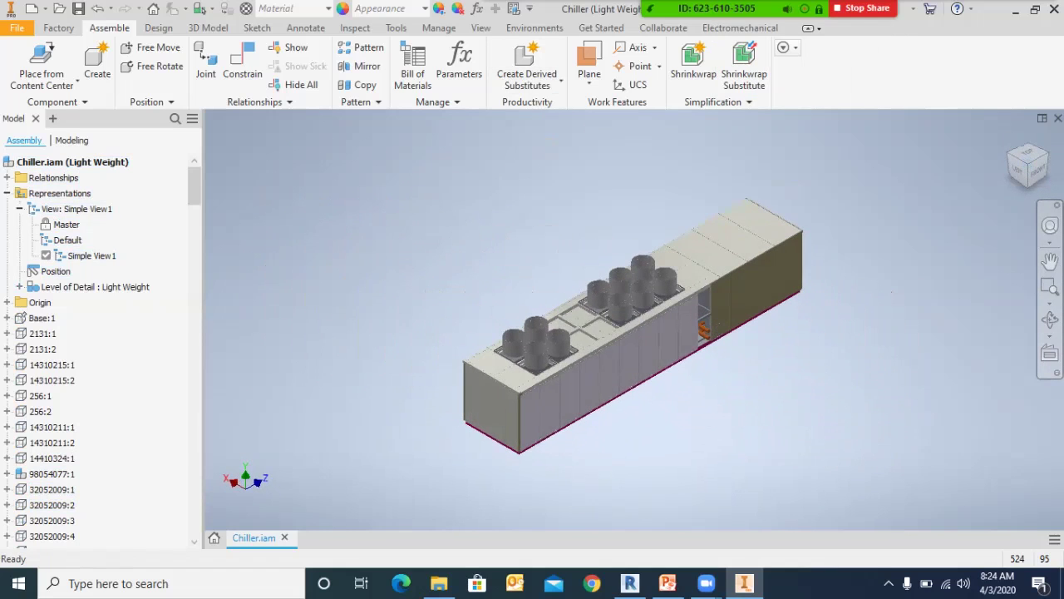
pyautogui.click(719, 102)
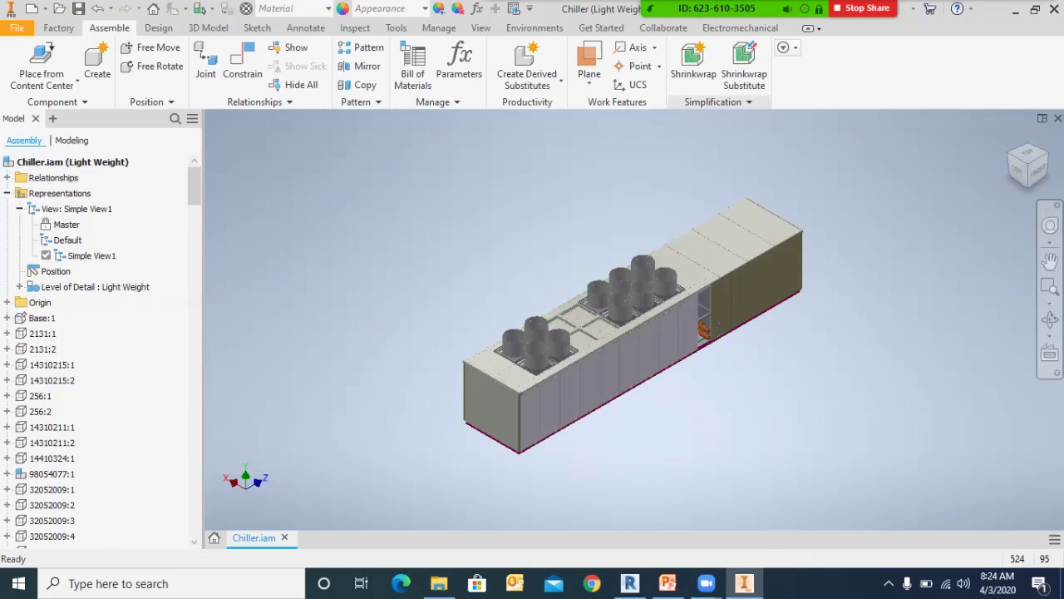
pyautogui.click(719, 102)
pyautogui.click(723, 139)
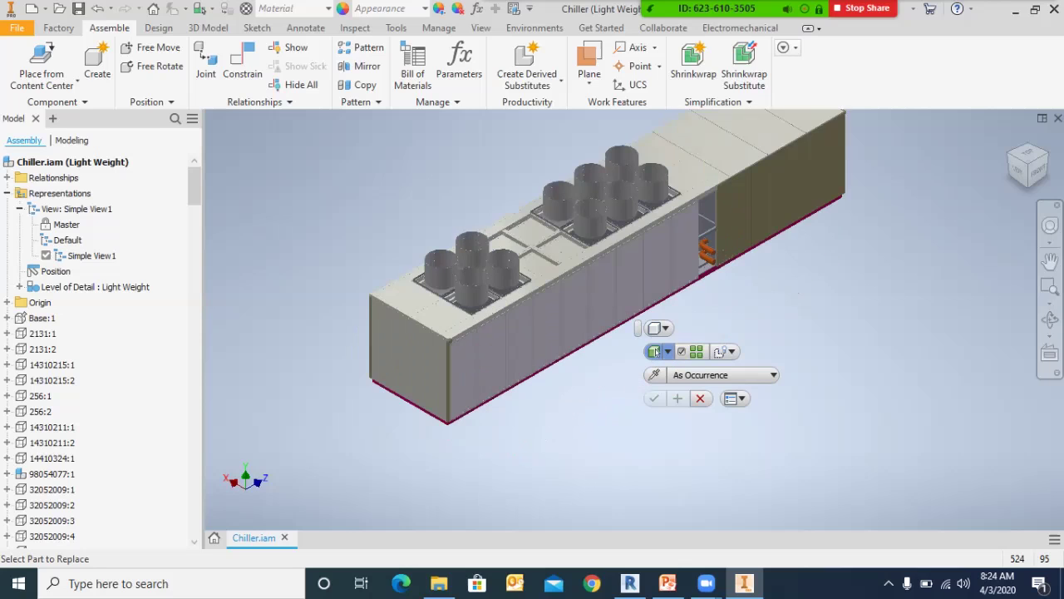
pyautogui.click(655, 351)
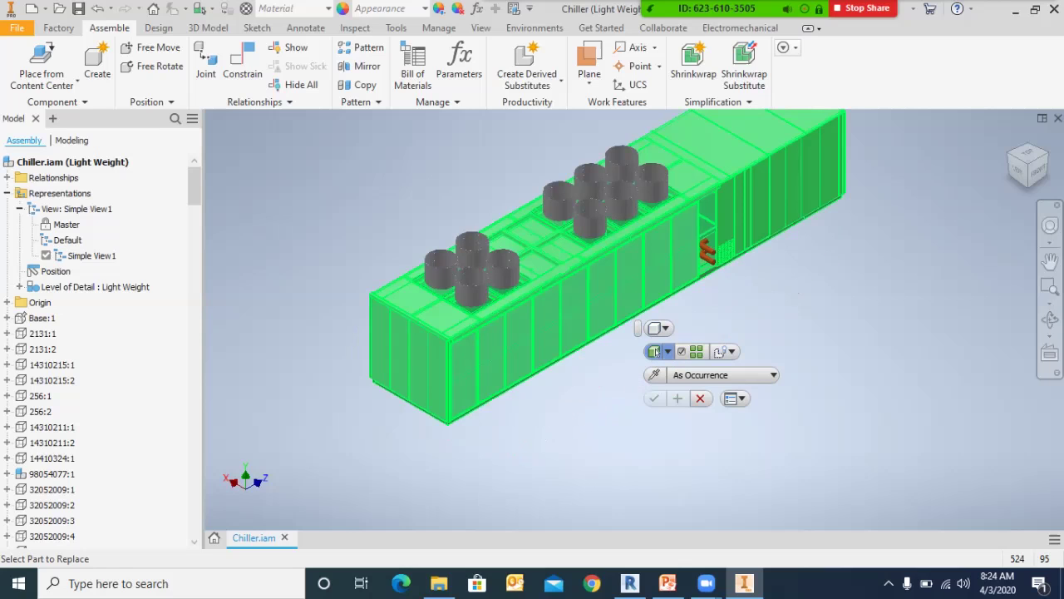
pyautogui.click(648, 279)
pyautogui.moveTo(662, 277); pyautogui.dragTo(703, 300)
pyautogui.scroll(-5, 456, 326)
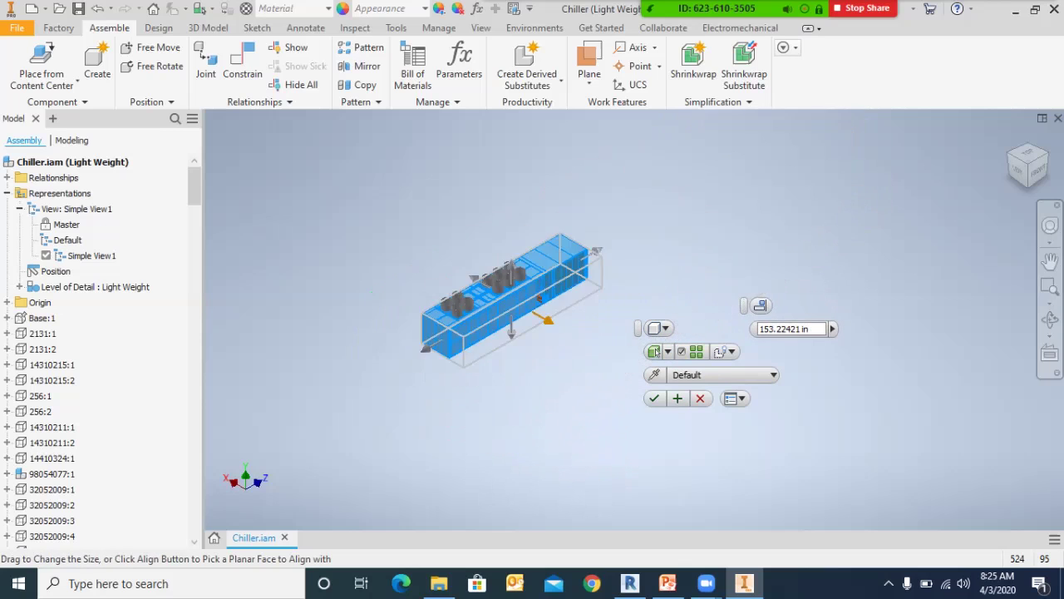
pyautogui.scroll(3, 505, 280)
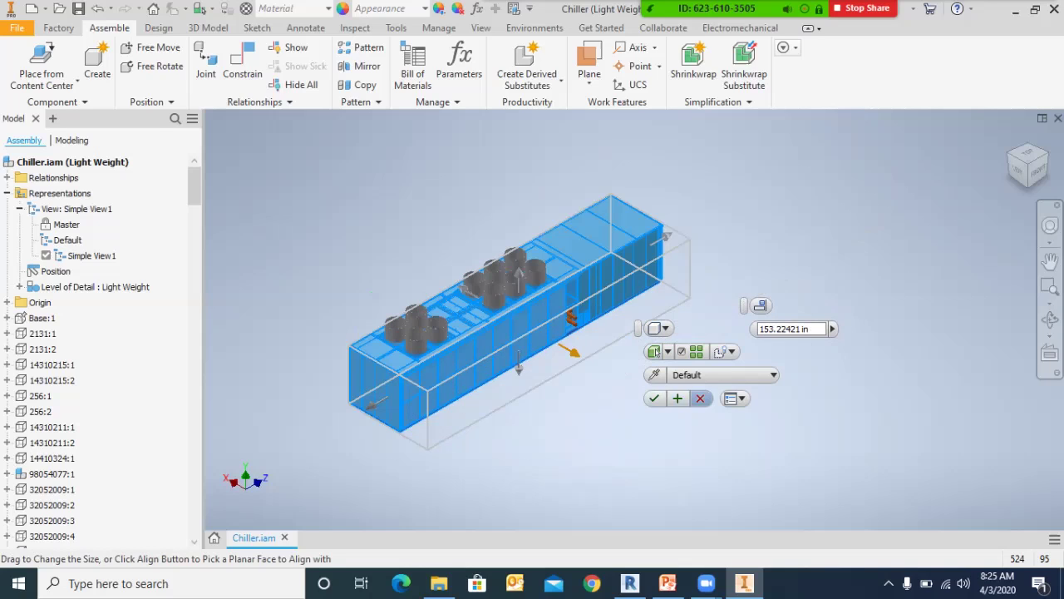
pyautogui.click(700, 398)
# Step: Define a bounding box envelope that replaces the chiller's outer cabinet
pyautogui.click(717, 101)
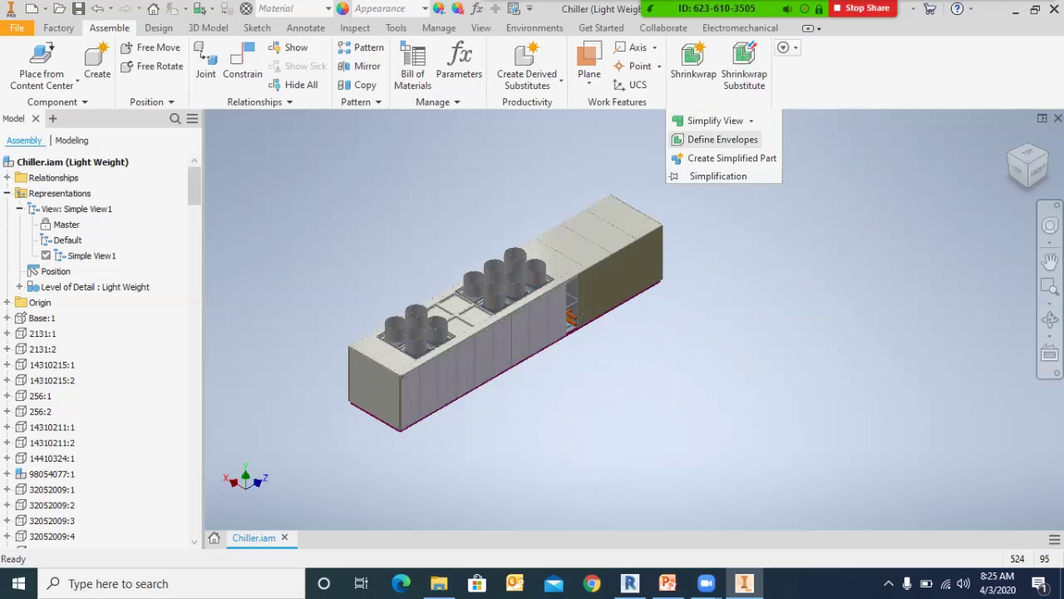
pyautogui.click(723, 139)
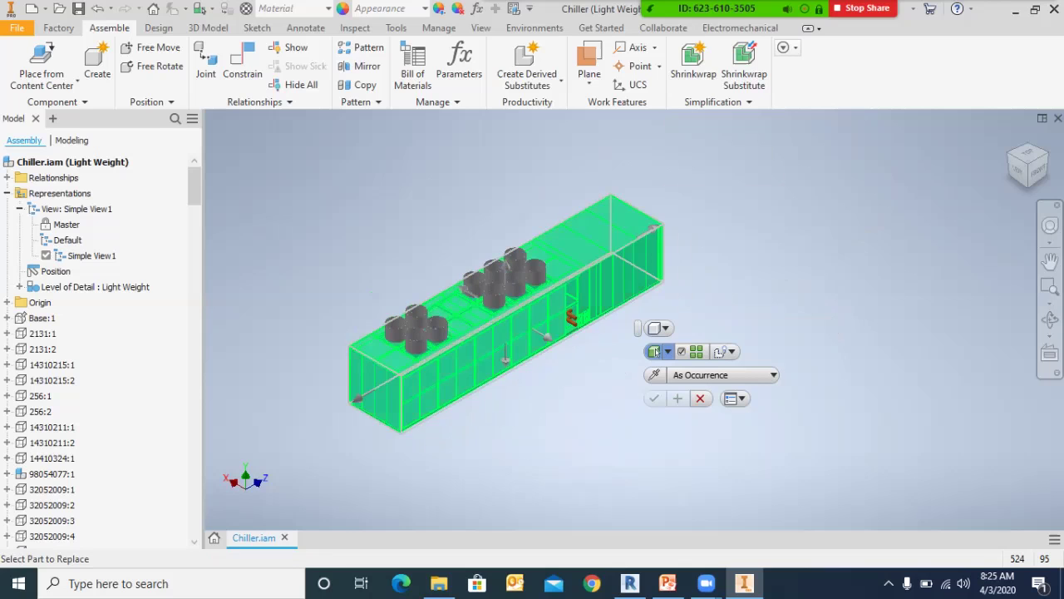
pyautogui.click(386, 354)
pyautogui.scroll(-5, 463, 406)
pyautogui.scroll(4, 523, 337)
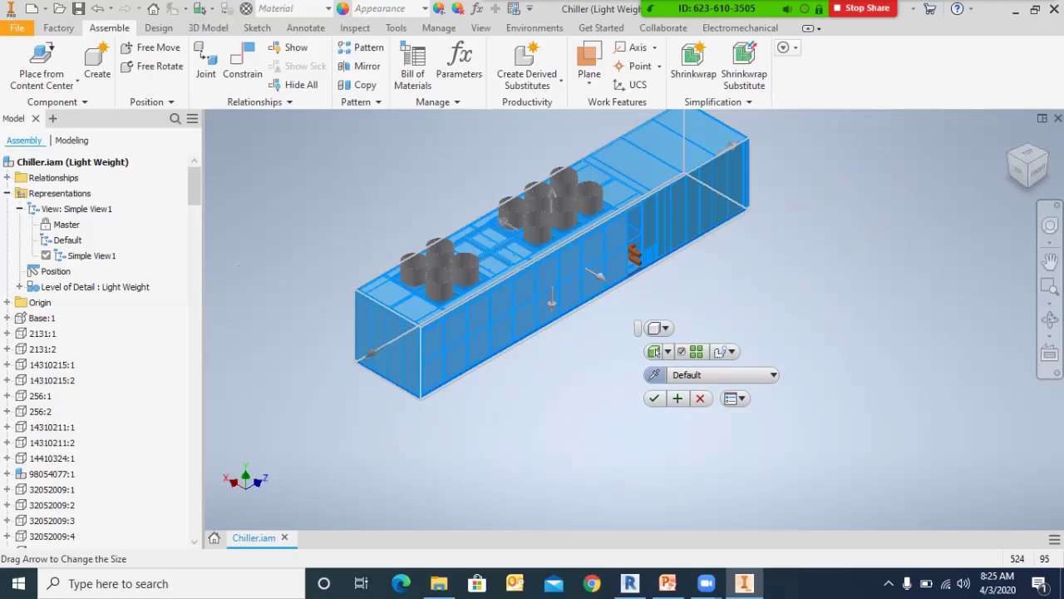
pyautogui.click(654, 398)
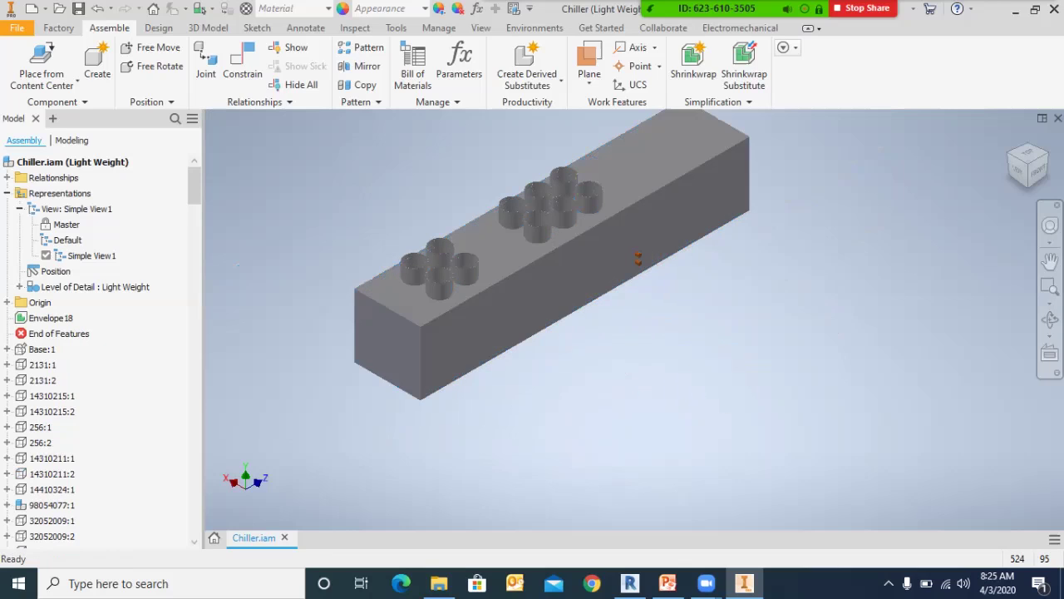
# Step: Define bounding cylinder envelopes that replace all occurrences of the roof fan cylinders
pyautogui.scroll(3, 578, 240)
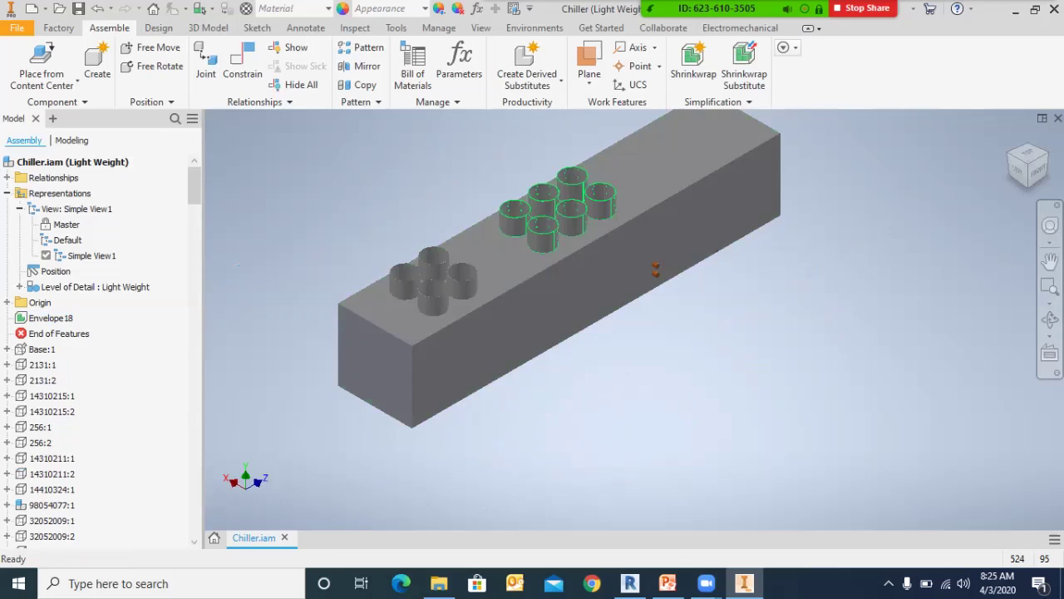
pyautogui.click(718, 102)
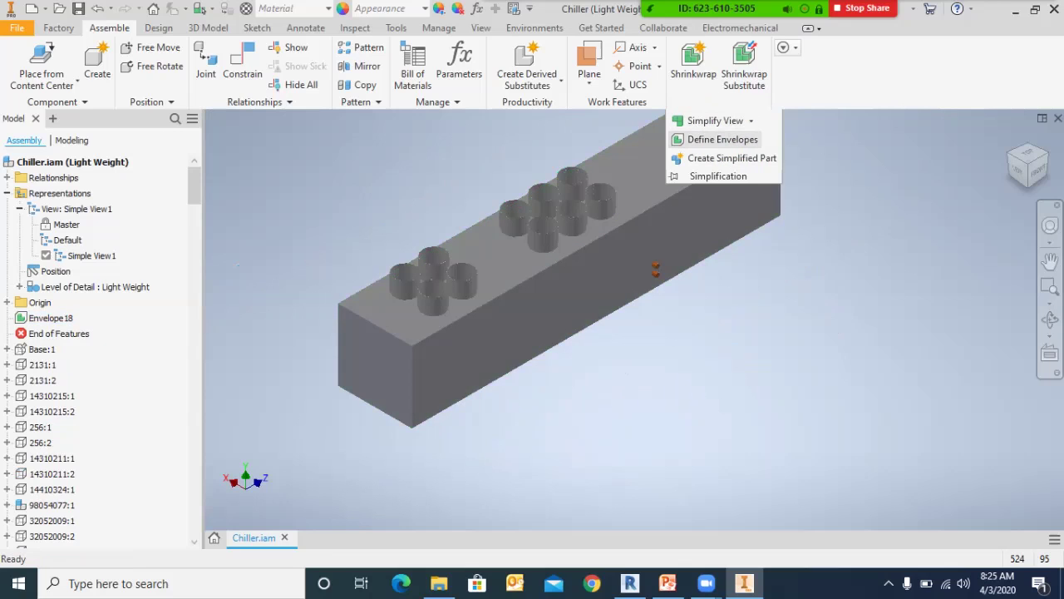
pyautogui.click(722, 140)
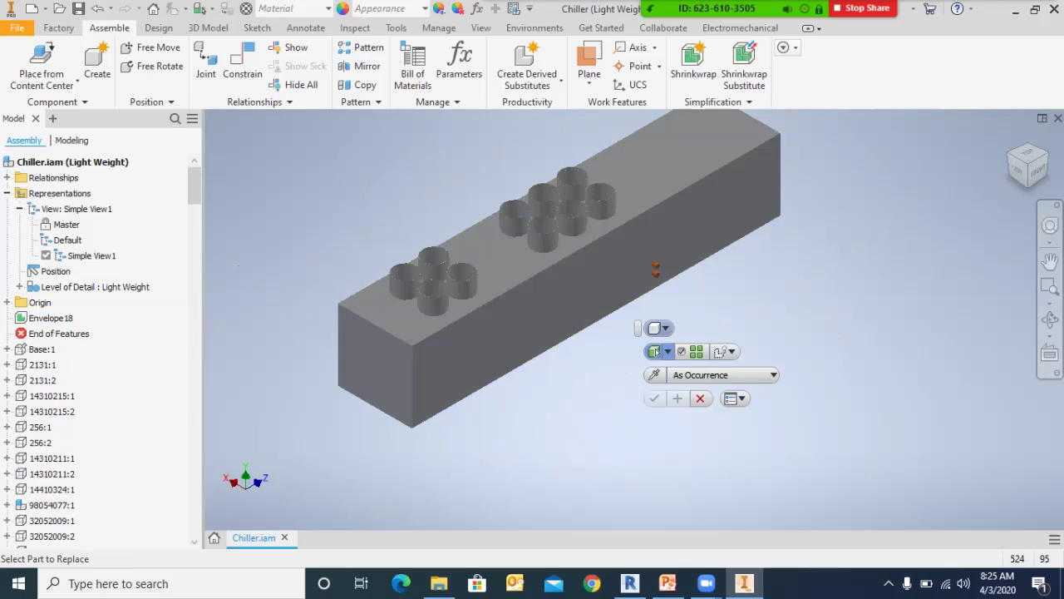
pyautogui.click(660, 327)
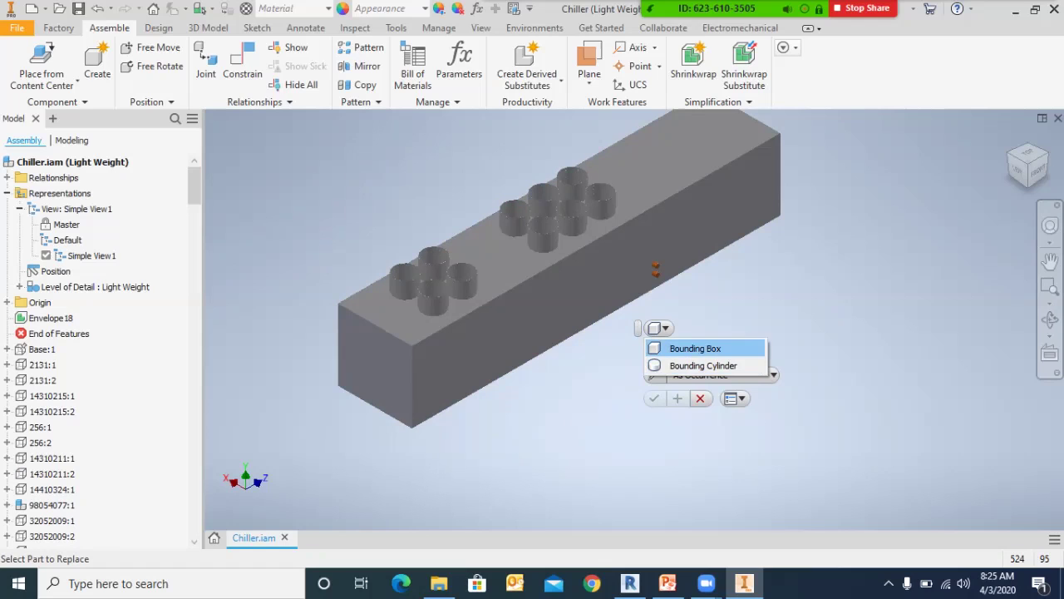
pyautogui.click(665, 365)
pyautogui.scroll(5, 629, 175)
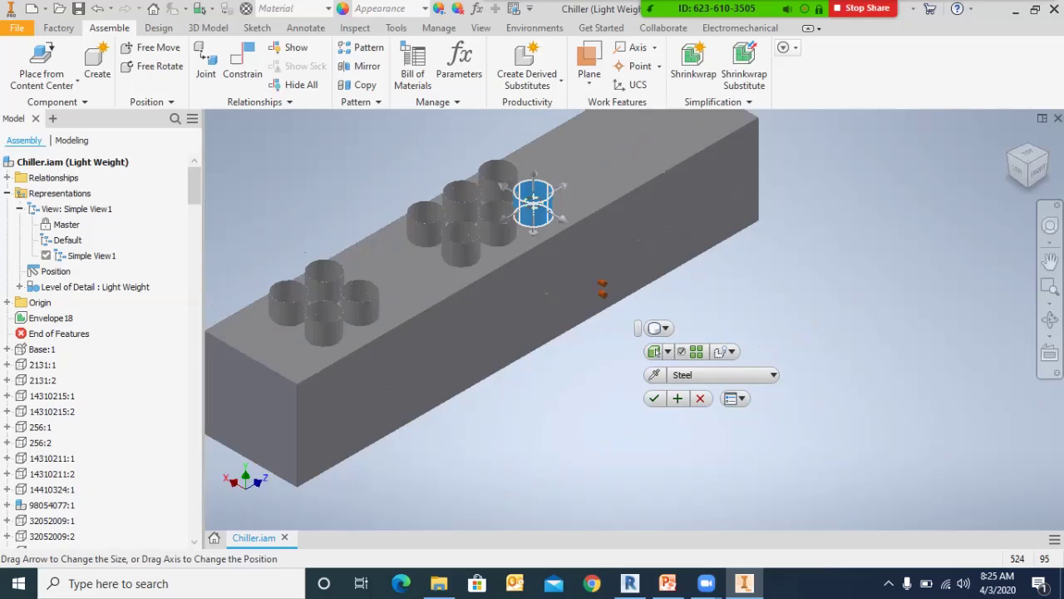
pyautogui.click(654, 399)
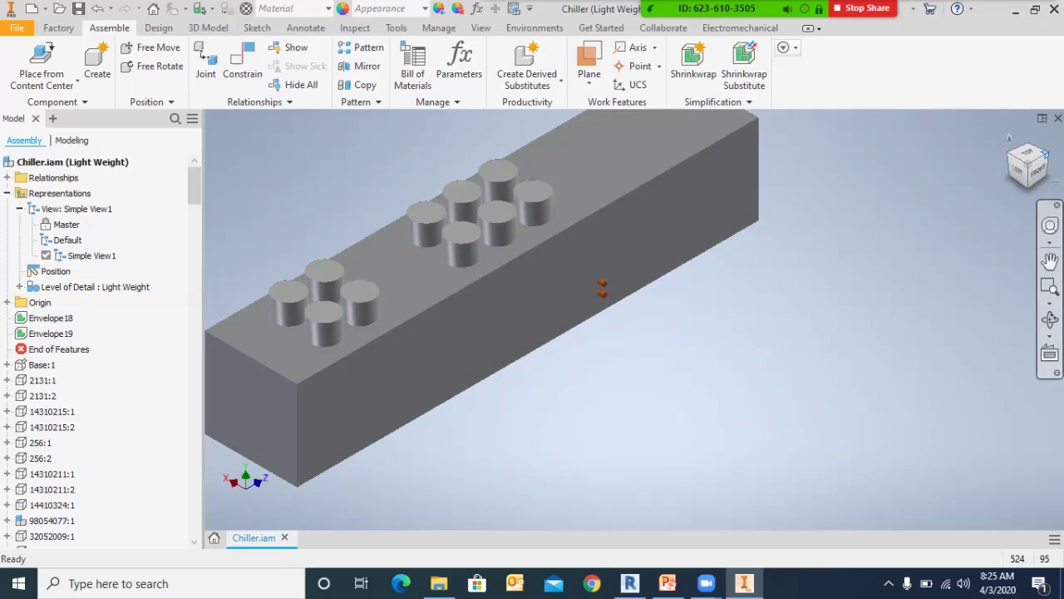
# Step: Examine the chiller's box and cylinder envelopes from both front isometric corners
pyautogui.click(1046, 156)
pyautogui.scroll(3, 425, 215)
pyautogui.scroll(-4, 425, 208)
pyautogui.scroll(3, 434, 204)
pyautogui.scroll(-4, 536, 241)
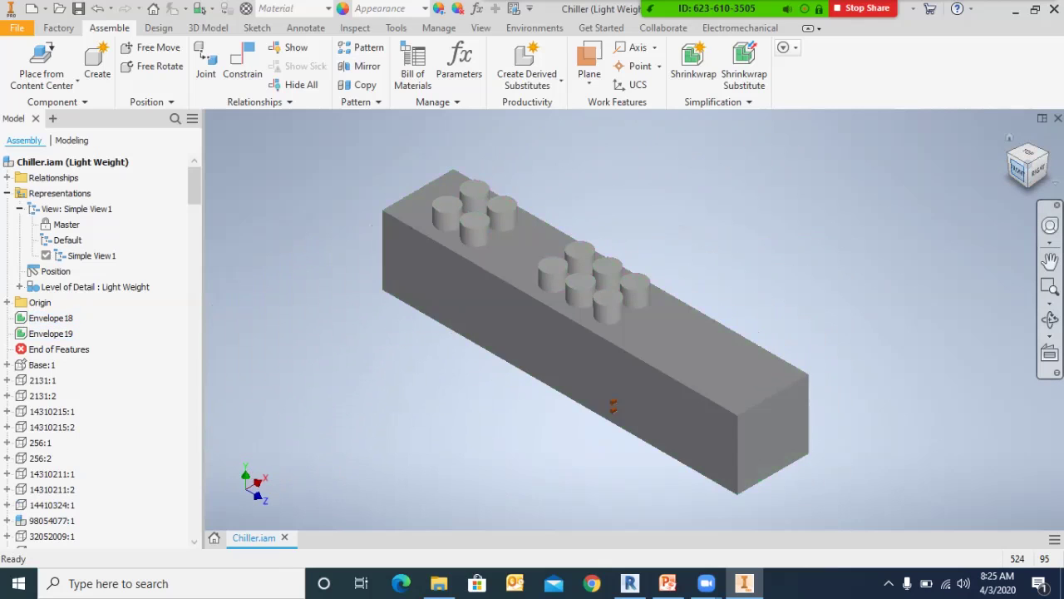
pyautogui.click(1016, 168)
pyautogui.click(1015, 152)
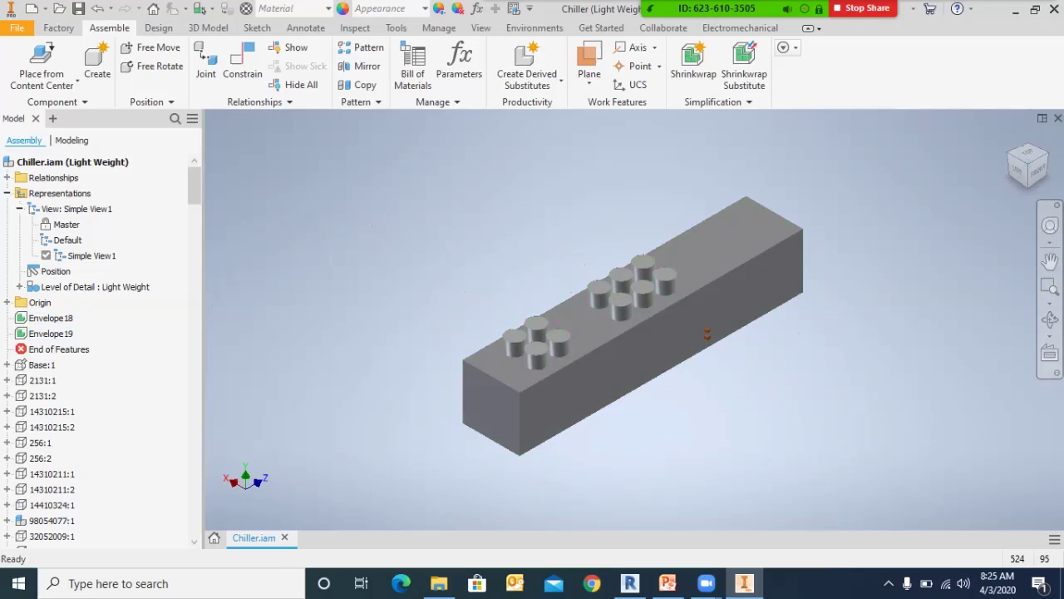
# Step: Create a simplified part named "Chiller new" with the Standard.ipt template in D:\Training\BIM
pyautogui.click(719, 102)
pyautogui.moveTo(195, 185)
pyautogui.mouseDown()
pyautogui.moveTo(195, 503)
pyautogui.moveTo(194, 185)
pyautogui.mouseUp()
pyautogui.click(715, 101)
pyautogui.click(715, 101)
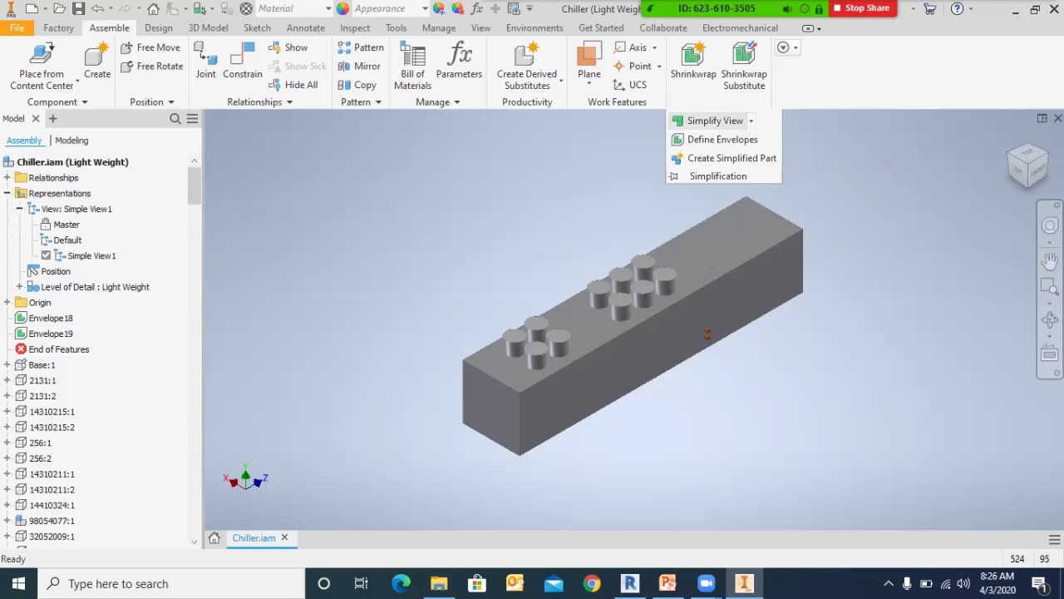
pyautogui.click(732, 158)
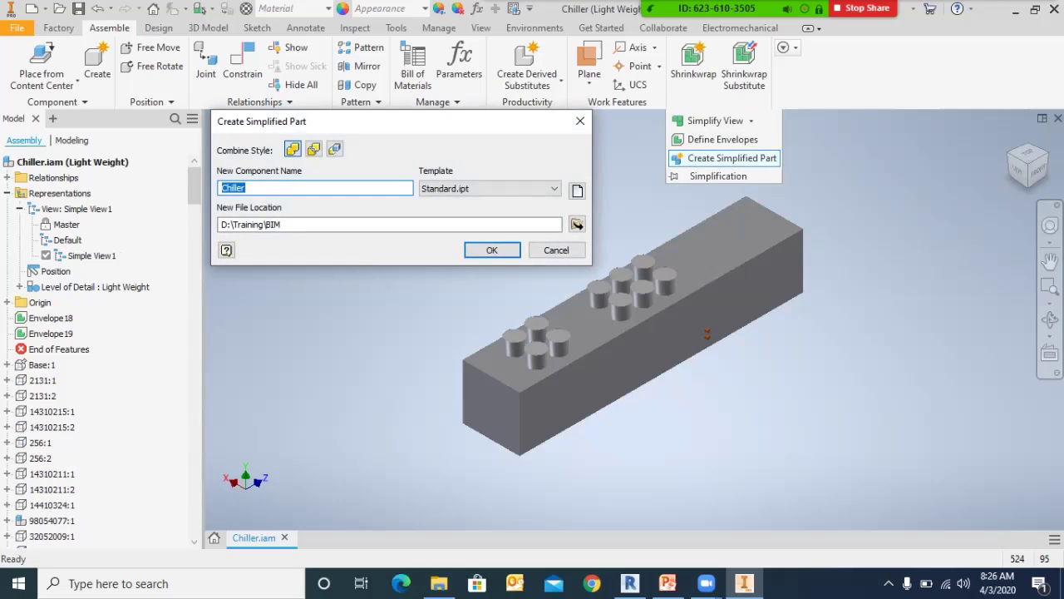
pyautogui.click(515, 189)
pyautogui.click(515, 189)
pyautogui.click(516, 189)
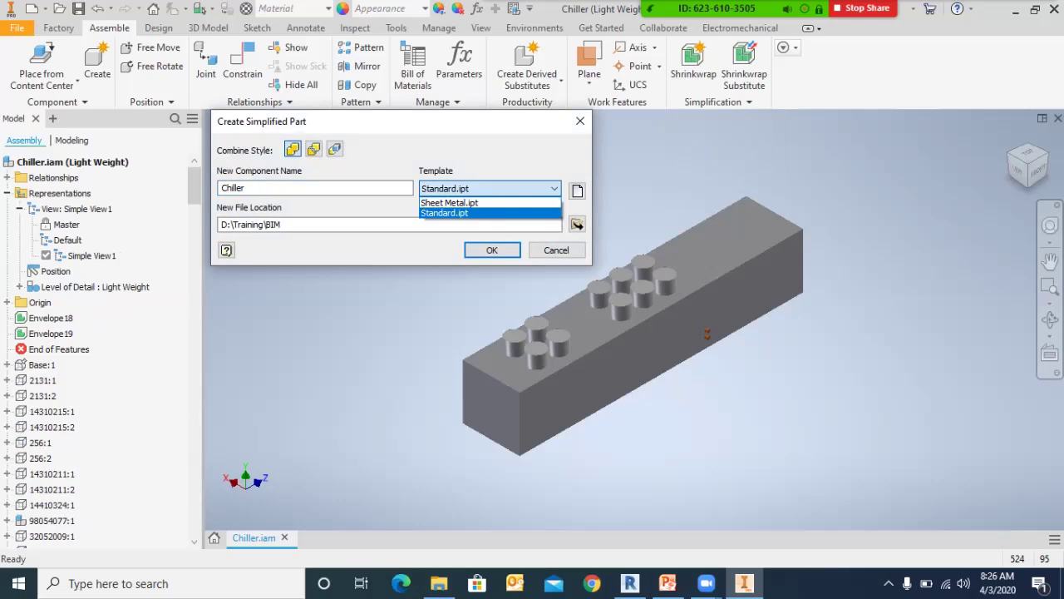
pyautogui.click(515, 189)
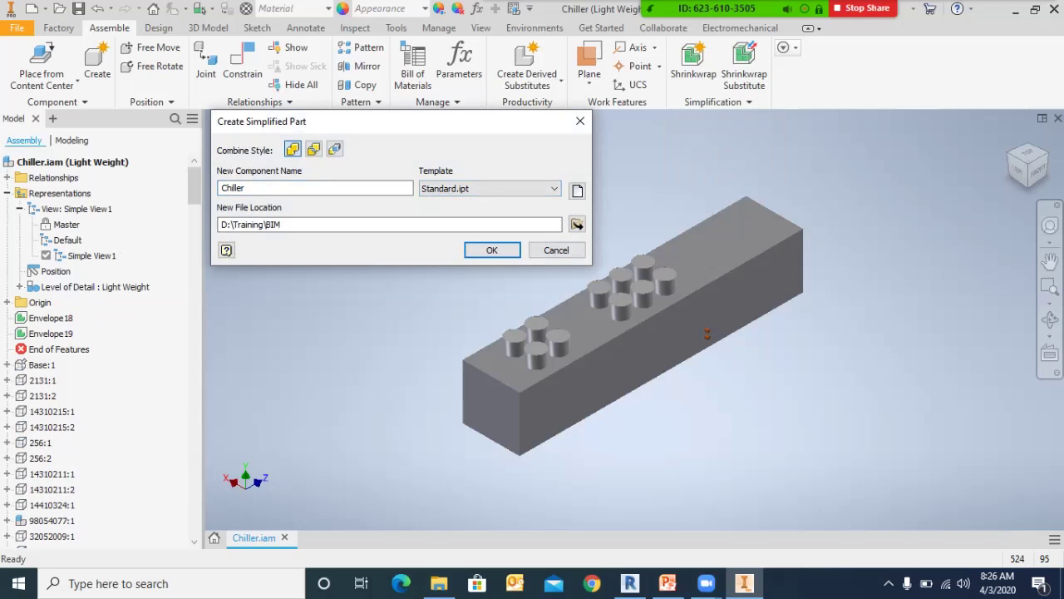
pyautogui.click(577, 224)
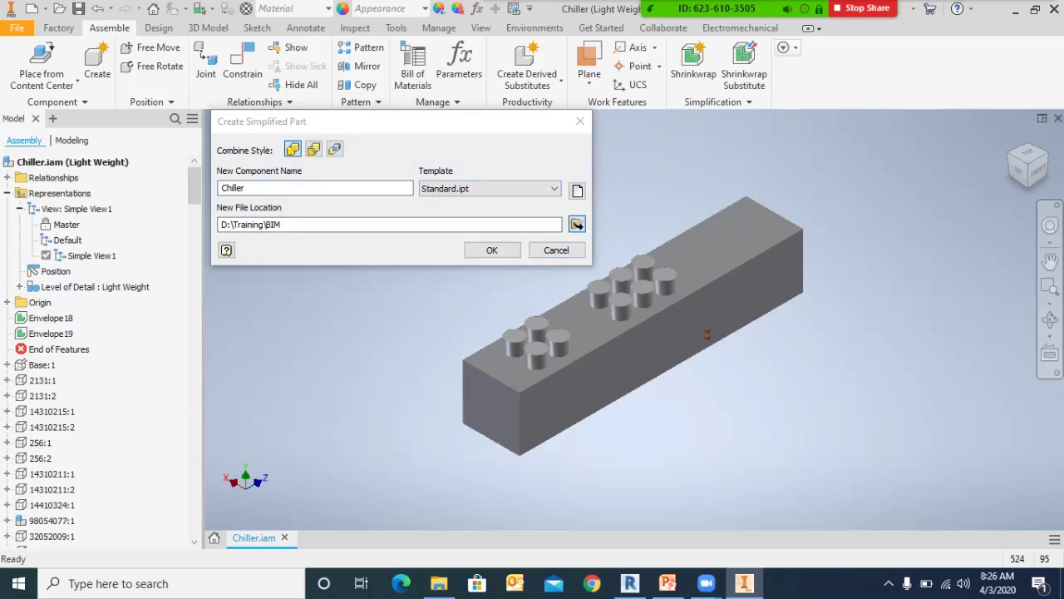
pyautogui.click(1046, 12)
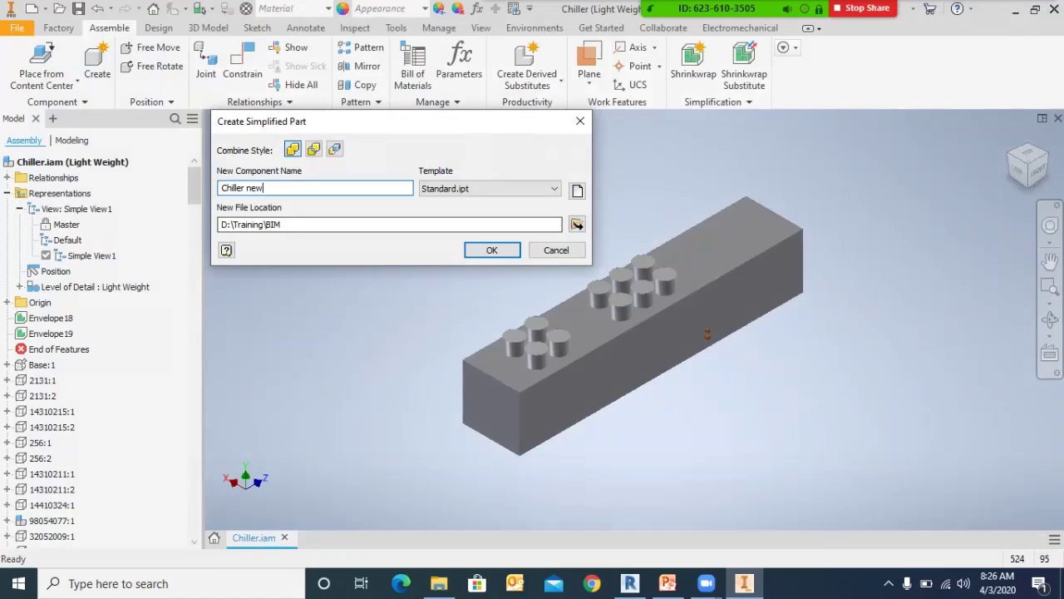
pyautogui.press('Return')
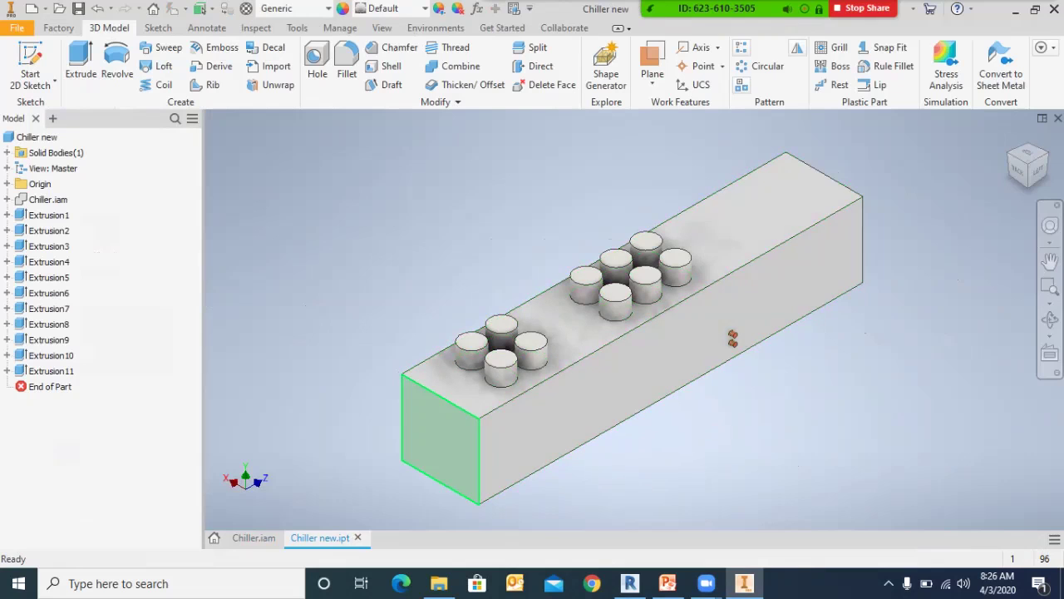
# Step: Switch to the PowerPoint presentation and review slide 9, "Steps for creating BIM Objects"
pyautogui.click(667, 583)
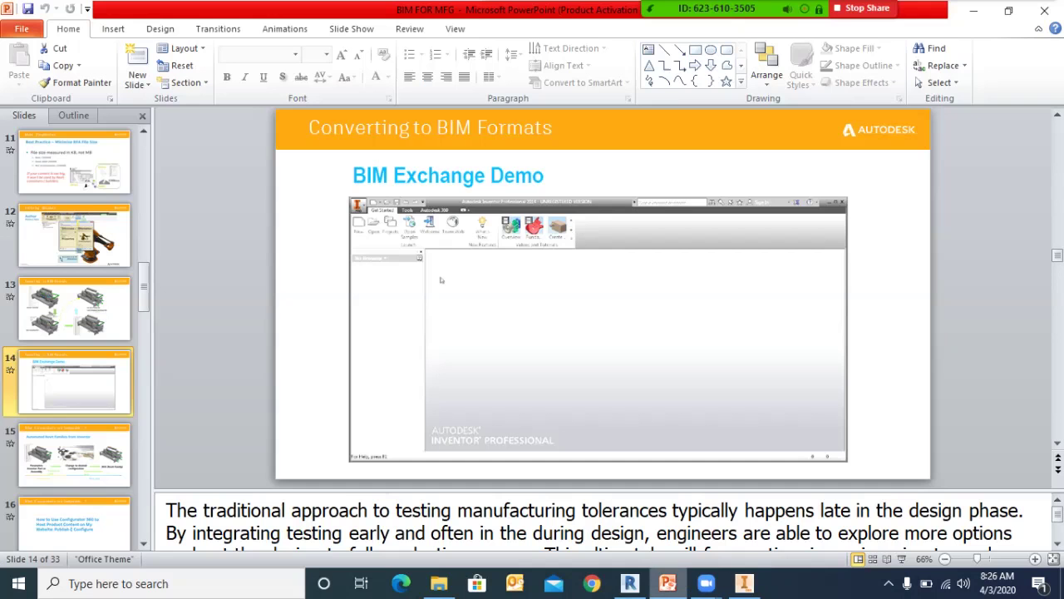
pyautogui.scroll(1, 75, 382)
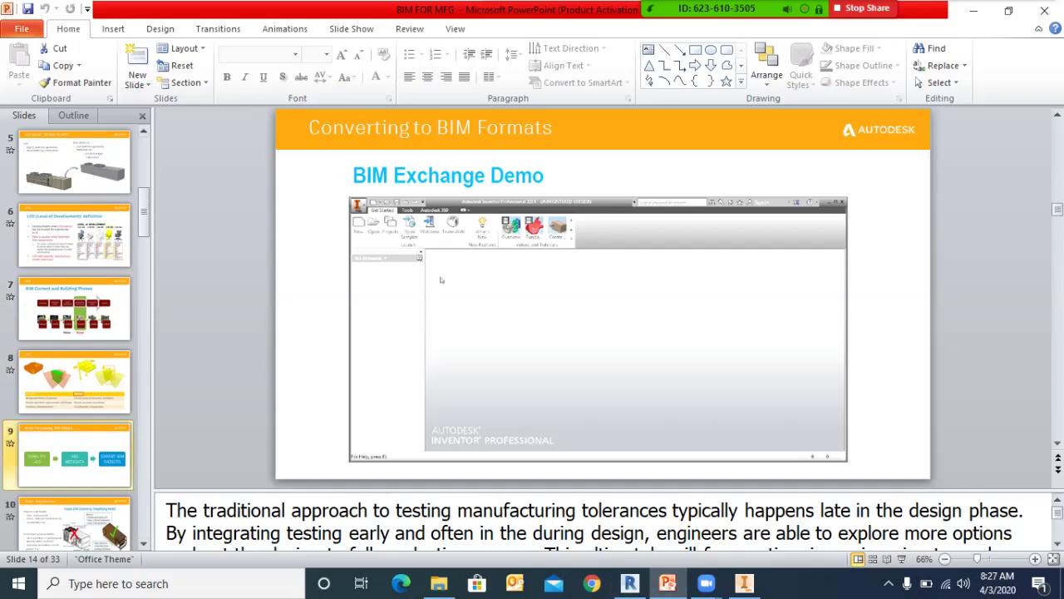
pyautogui.click(74, 455)
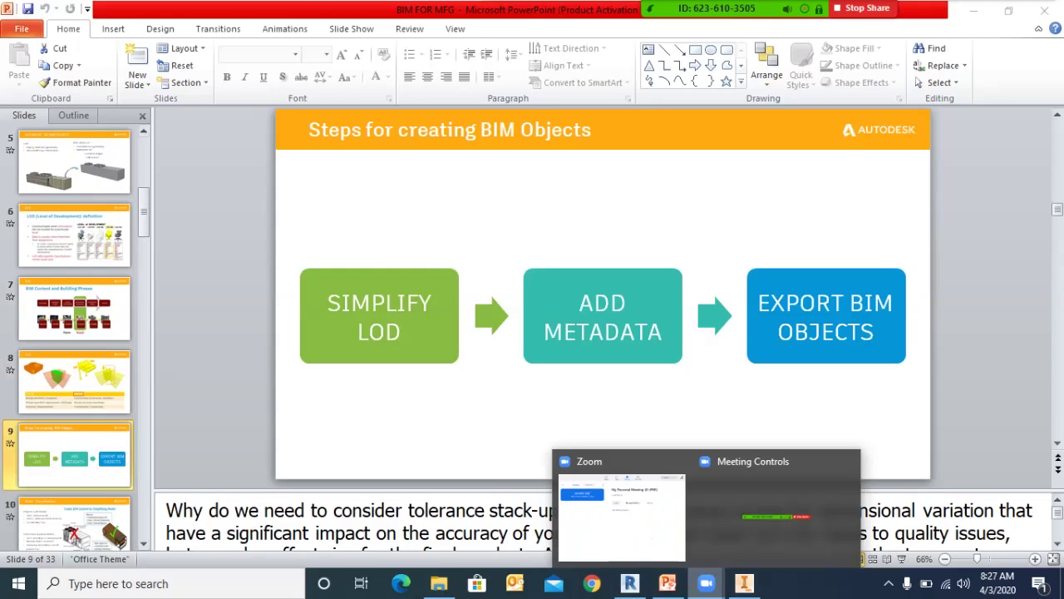
# Step: Return to Inventor and open the BIM Content environment for the Chiller new part, inspecting its side pipe stubs
pyautogui.click(744, 582)
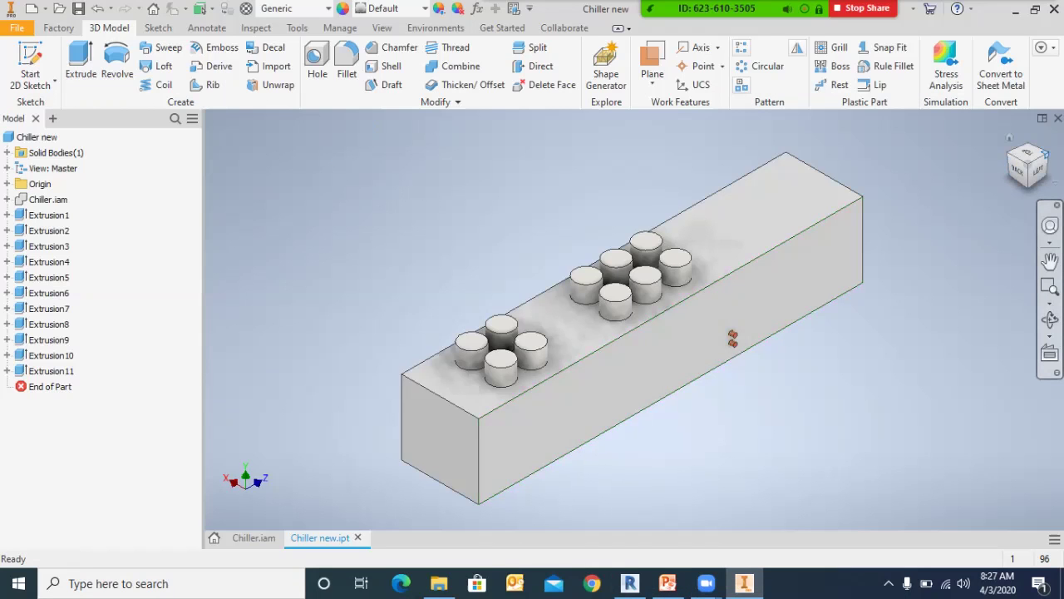
pyautogui.click(1045, 154)
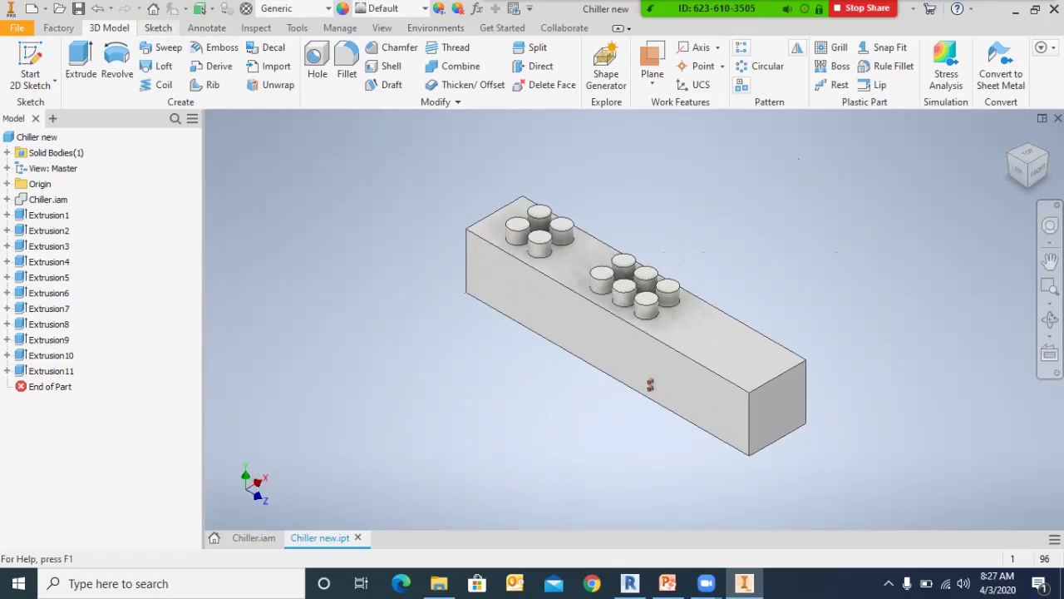
pyautogui.click(435, 28)
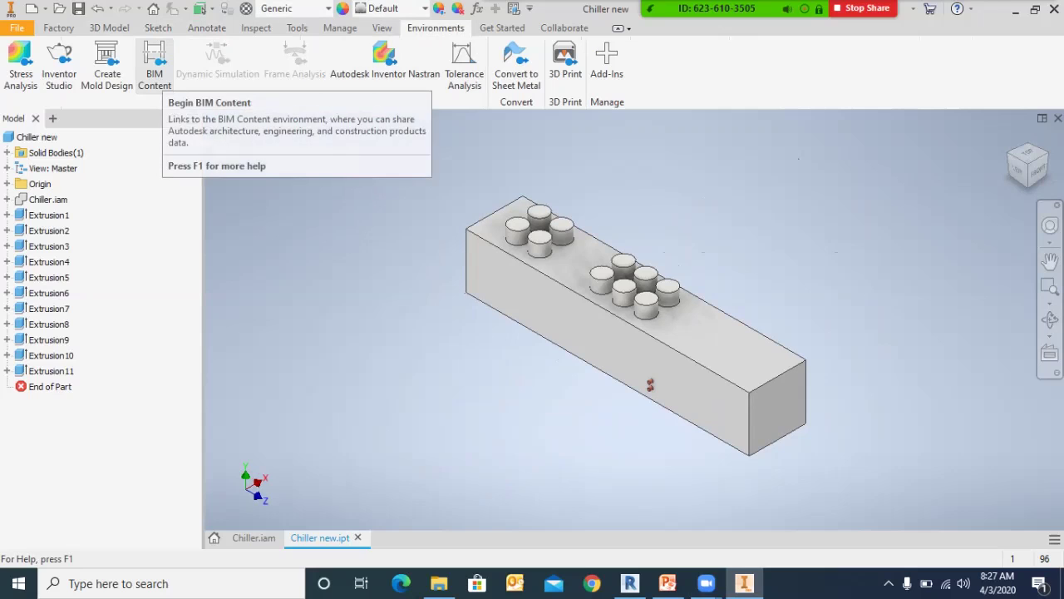
pyautogui.click(159, 73)
pyautogui.click(155, 66)
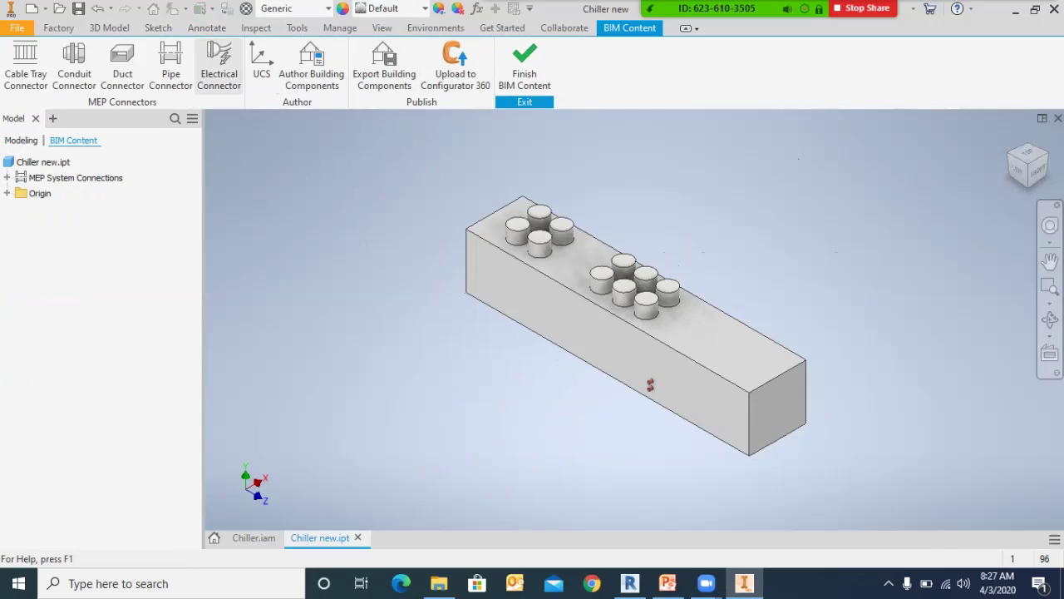
pyautogui.scroll(4, 663, 409)
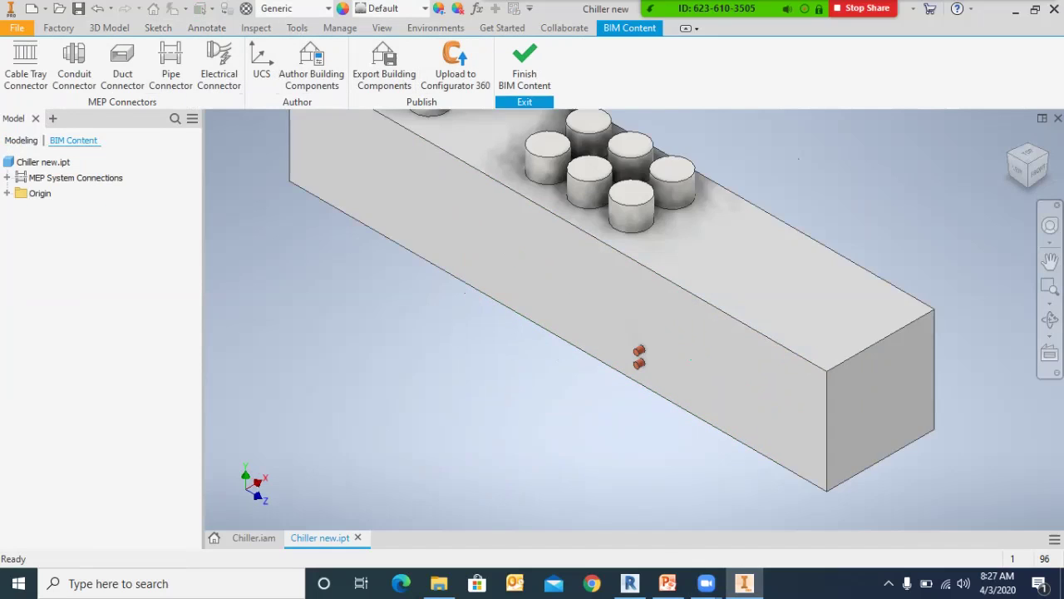
pyautogui.scroll(-3, 628, 397)
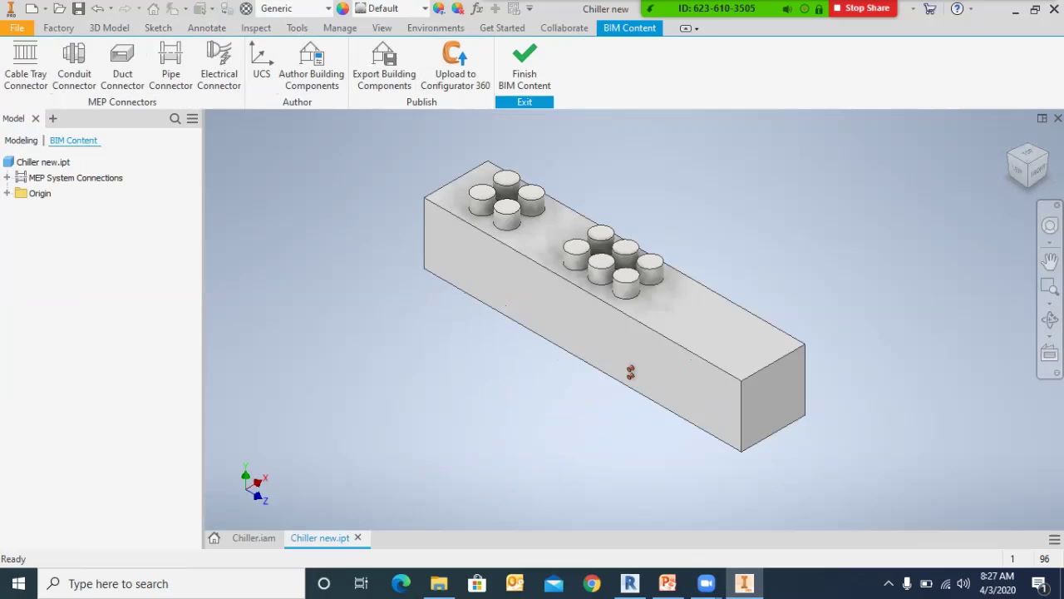
# Step: Examine the simplified chiller body and the end faces of its two side pipe stubs
pyautogui.scroll(3, 631, 372)
pyautogui.scroll(-3, 616, 362)
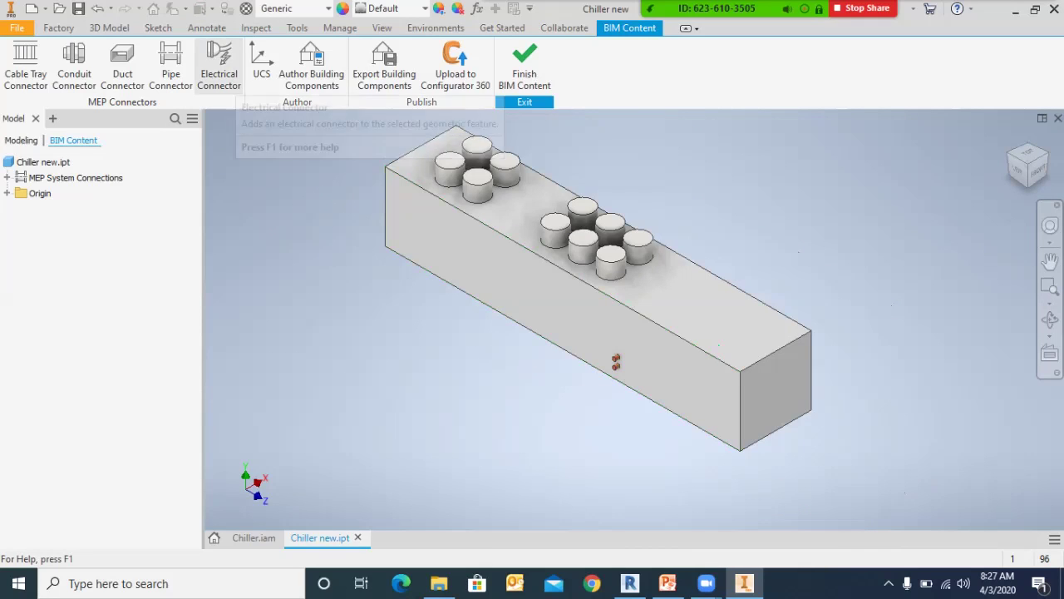
pyautogui.scroll(4, 803, 364)
pyautogui.scroll(-4, 727, 344)
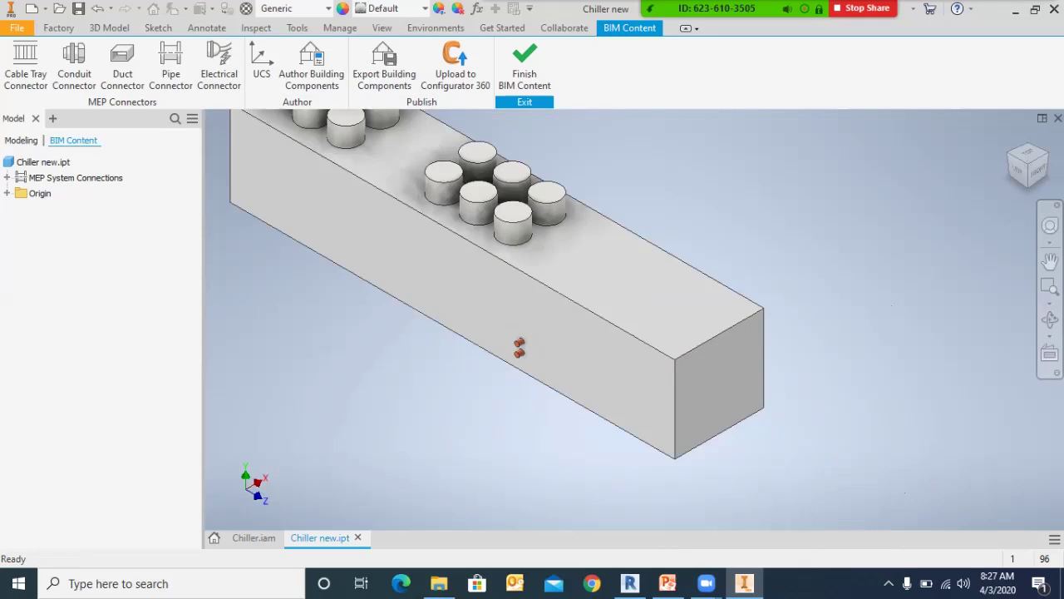
pyautogui.scroll(-4, 652, 339)
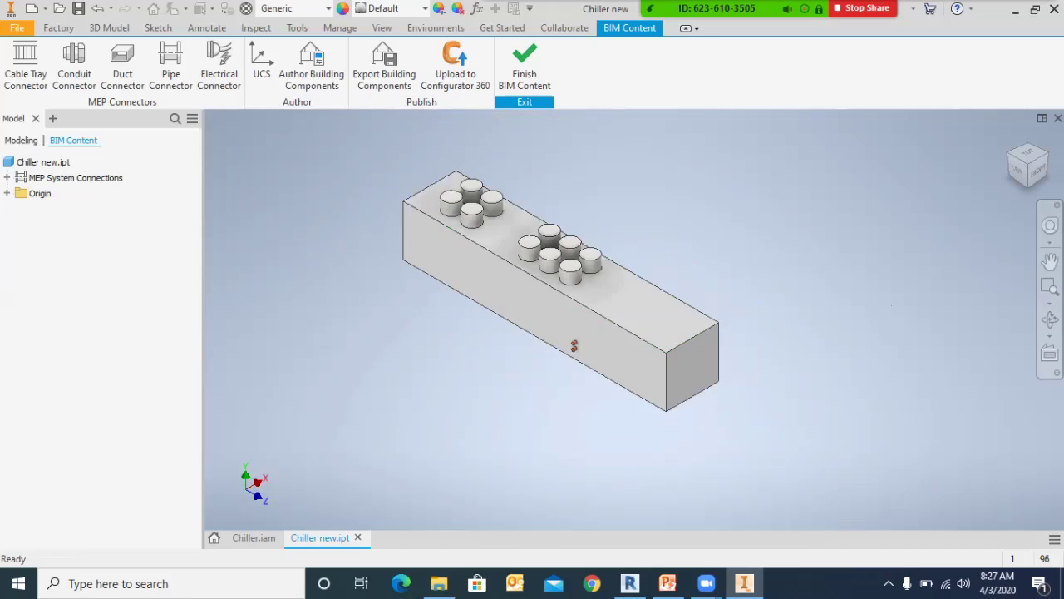
pyautogui.scroll(5, 626, 296)
pyautogui.scroll(-3, 499, 316)
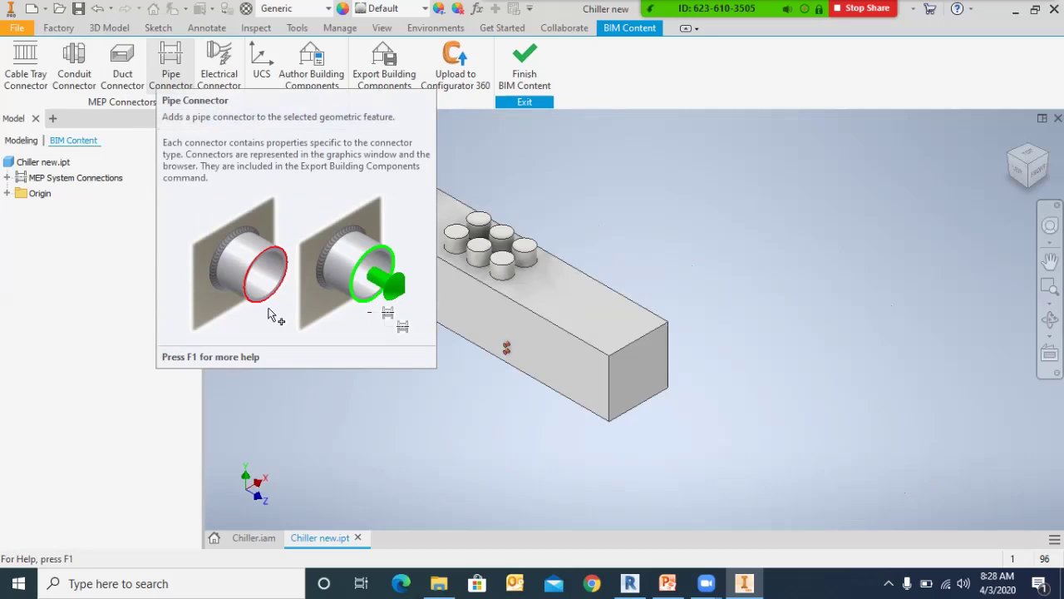
pyautogui.scroll(-4, 590, 167)
pyautogui.scroll(5, 574, 184)
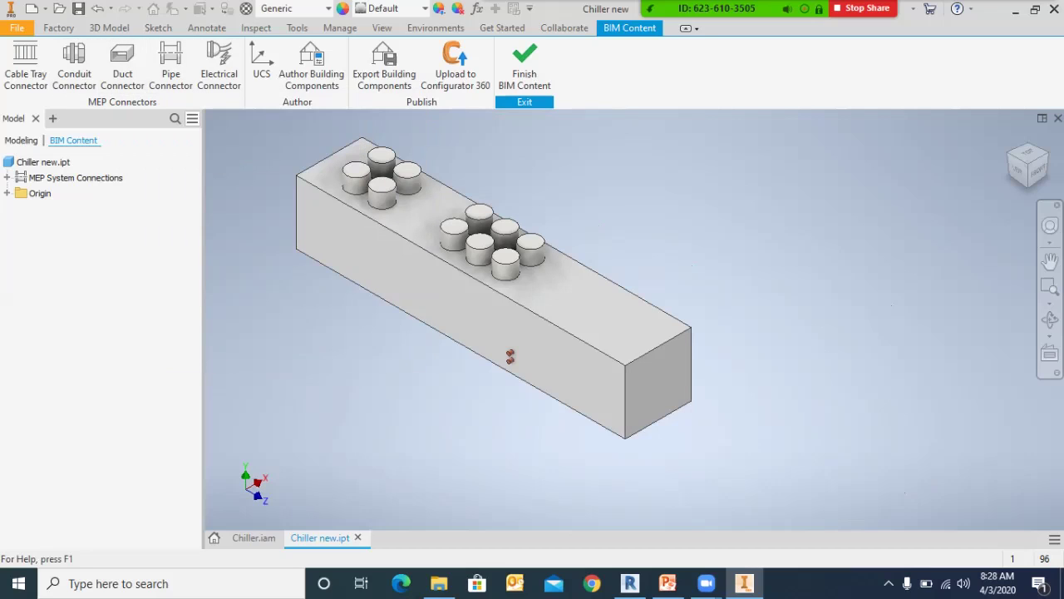
pyautogui.scroll(5, 499, 365)
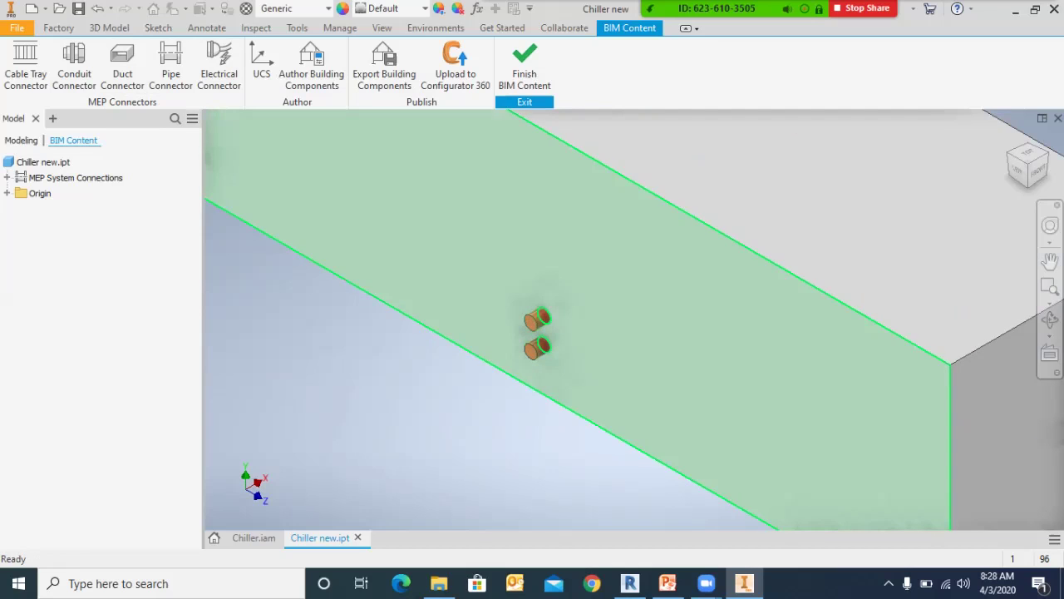
pyautogui.scroll(3, 533, 358)
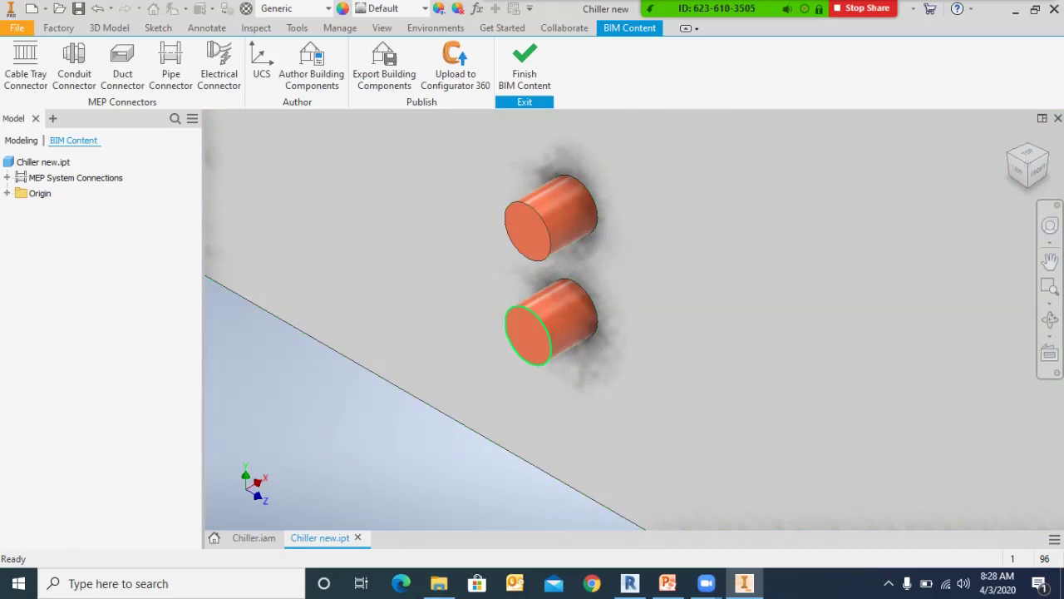
pyautogui.scroll(-6, 544, 320)
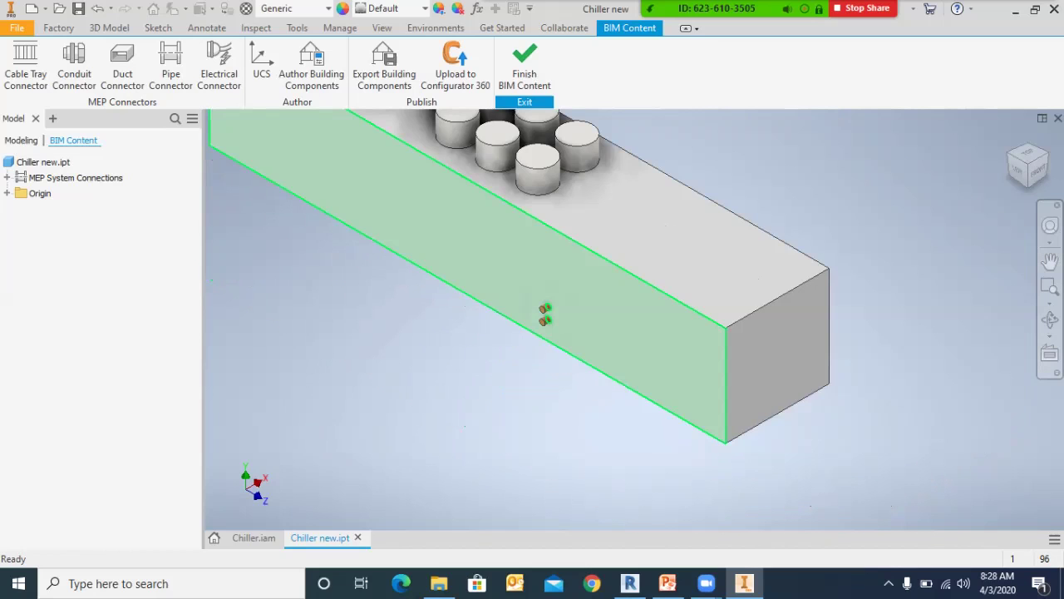
pyautogui.scroll(6, 563, 314)
pyautogui.scroll(-5, 616, 344)
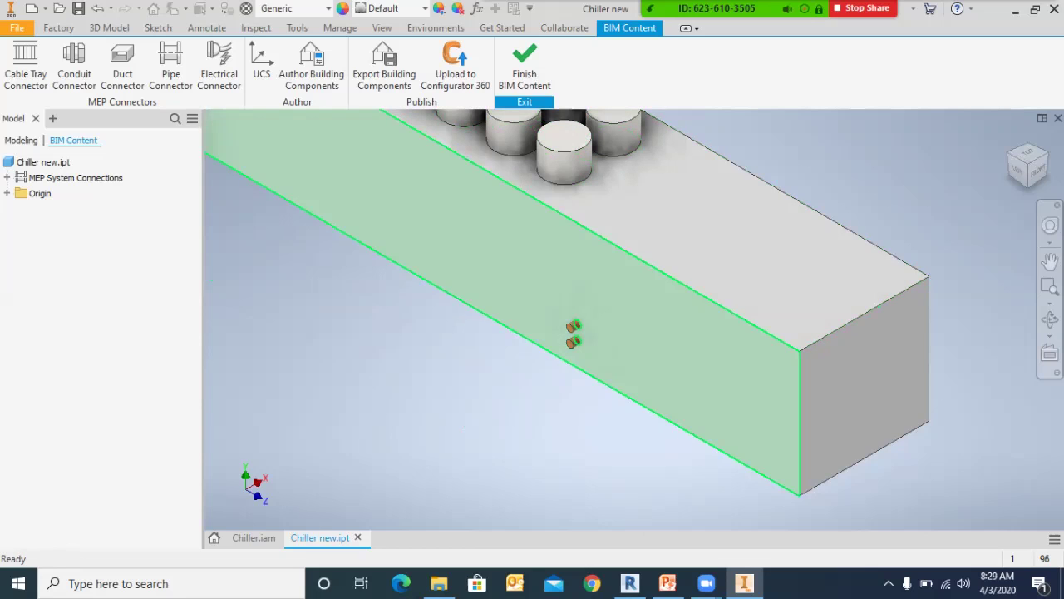
# Step: Set up a circular pipe connector on the lower stub's end face with system type Hydronic Supply, pointing outward
pyautogui.click(171, 67)
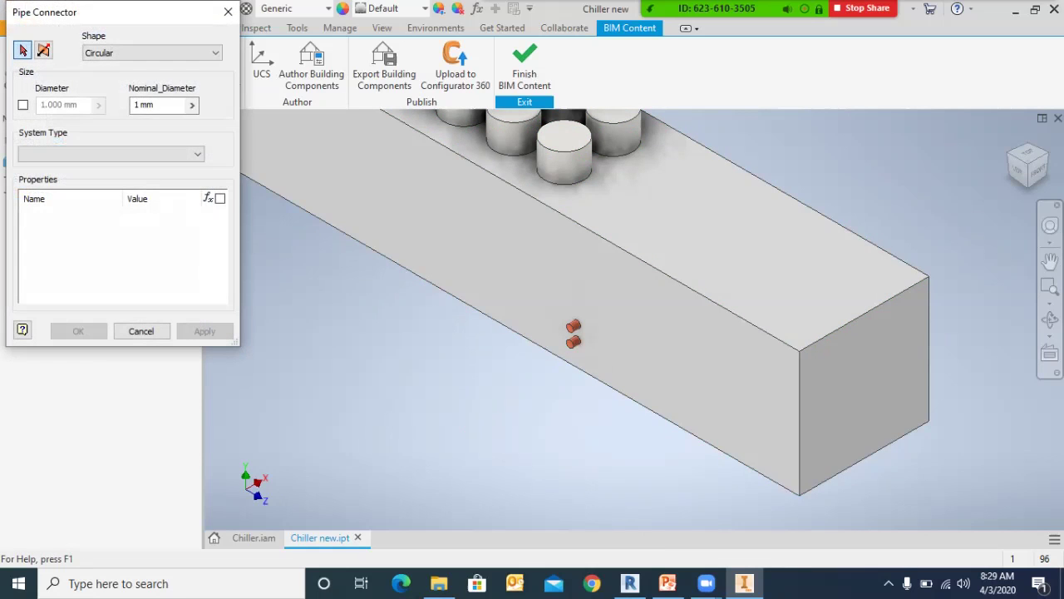
pyautogui.click(166, 53)
pyautogui.click(167, 53)
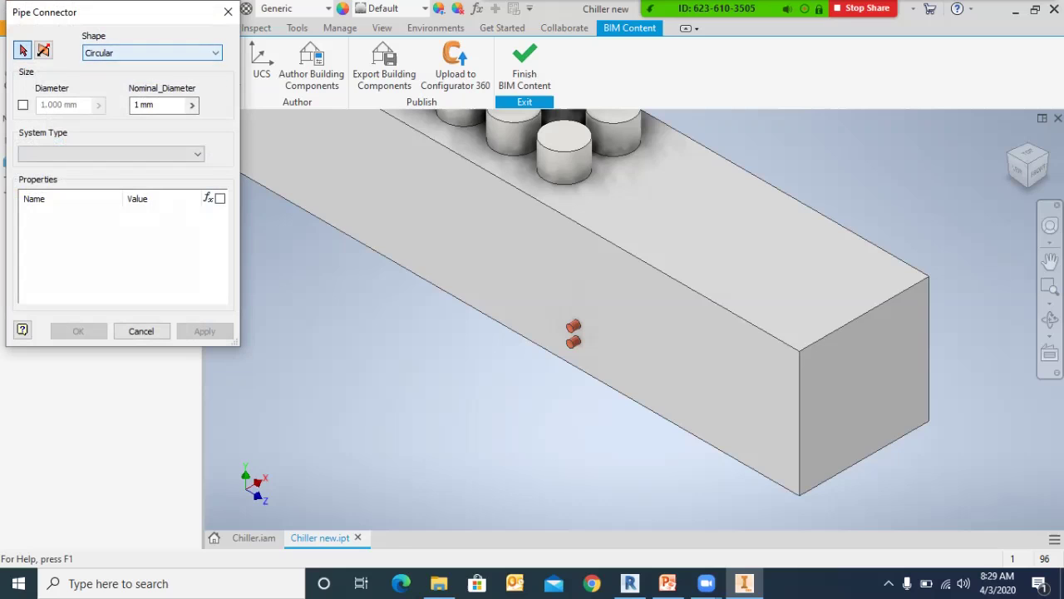
pyautogui.moveTo(119, 12); pyautogui.dragTo(197, 43)
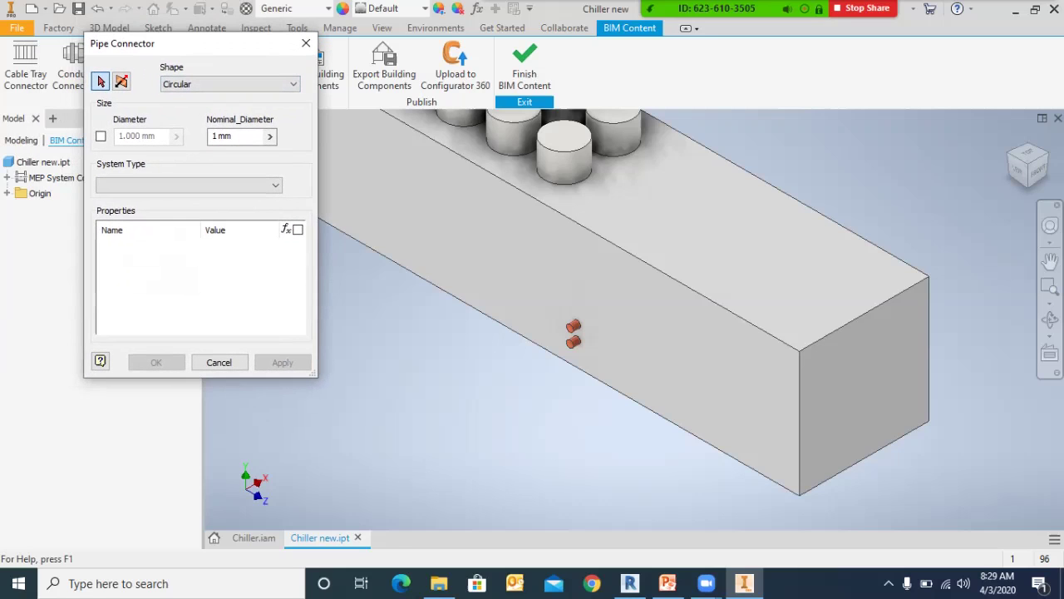
pyautogui.scroll(5, 561, 355)
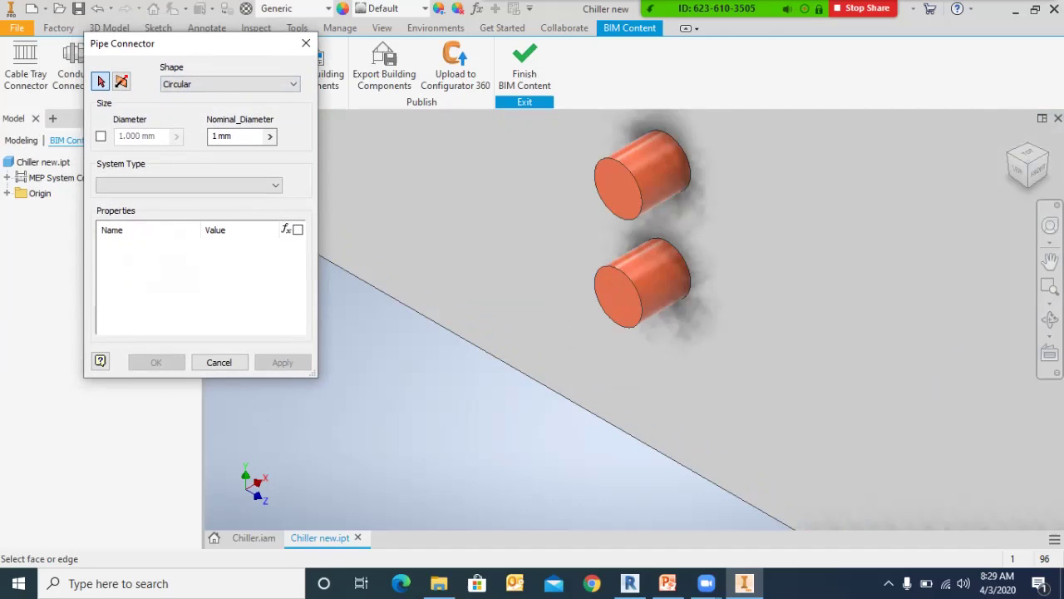
pyautogui.click(597, 293)
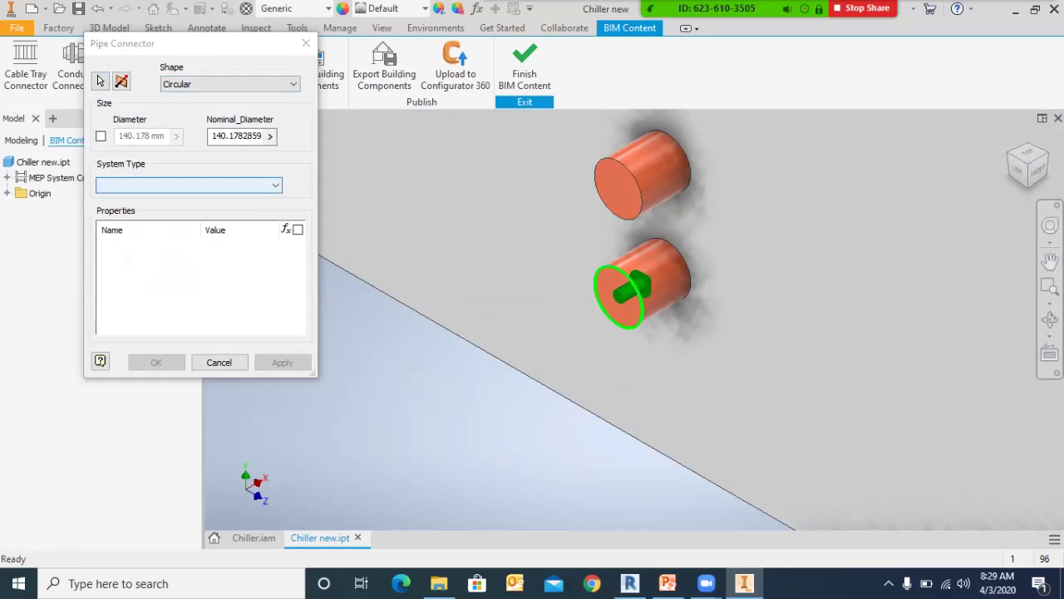
pyautogui.click(189, 185)
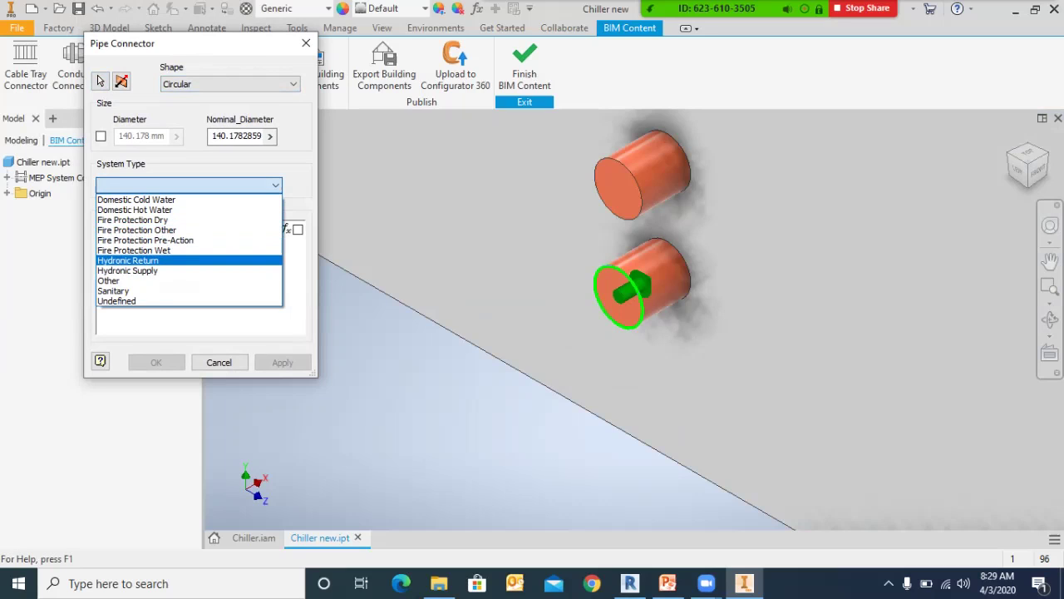
pyautogui.click(127, 270)
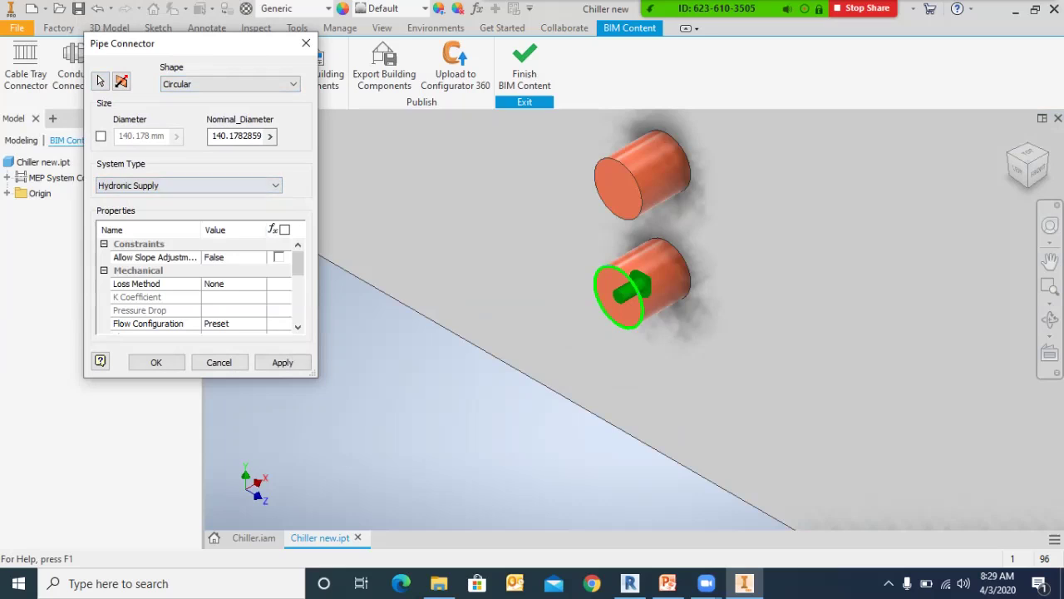
pyautogui.click(121, 81)
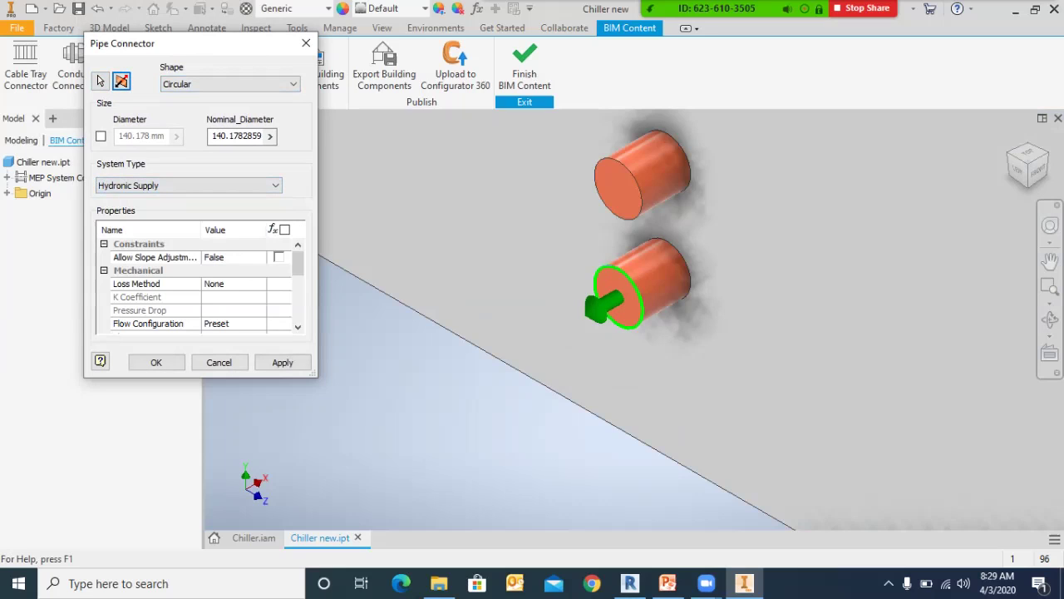
# Step: Review the supply connector's full property list, leave its diameter uncustomized, and create the connector
pyautogui.moveTo(317, 208); pyautogui.dragTo(505, 208)
pyautogui.moveTo(373, 377); pyautogui.dragTo(375, 554)
pyautogui.moveTo(331, 44); pyautogui.dragTo(330, 13)
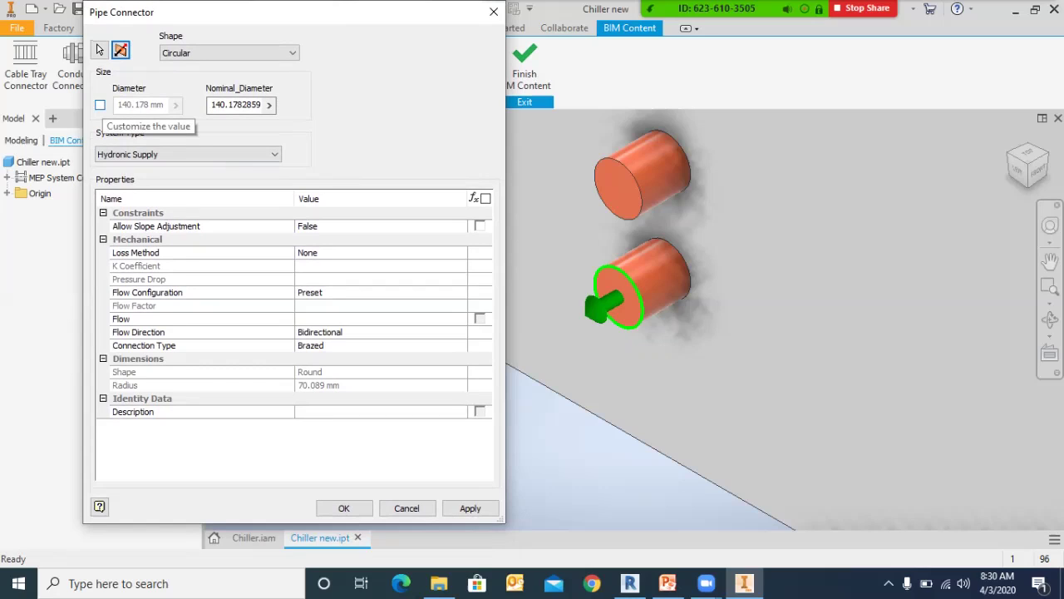
pyautogui.click(100, 105)
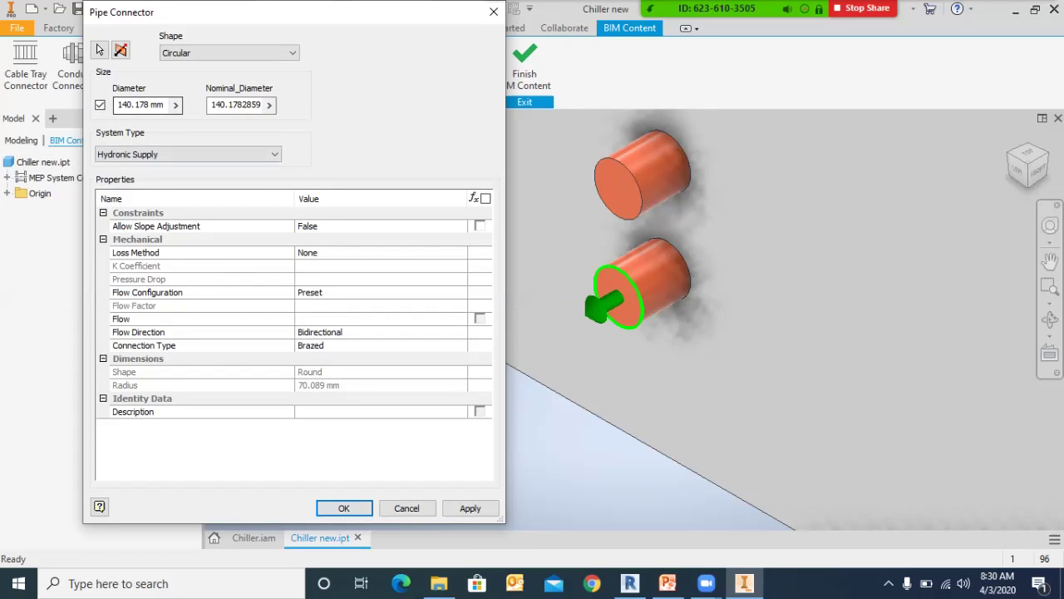
pyautogui.click(99, 104)
pyautogui.click(344, 508)
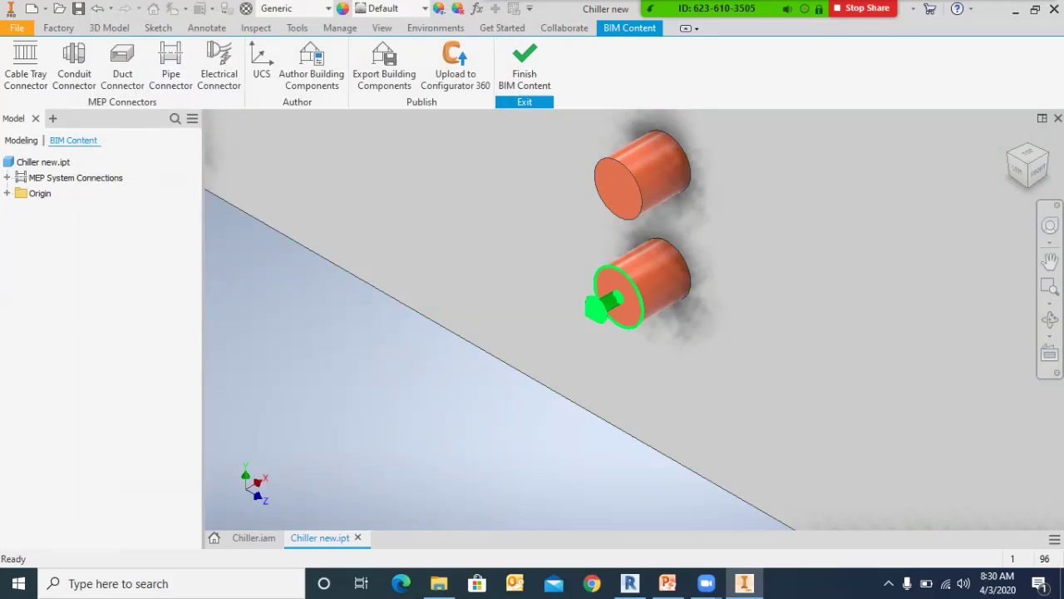
pyautogui.scroll(-5, 551, 323)
pyautogui.scroll(5, 566, 286)
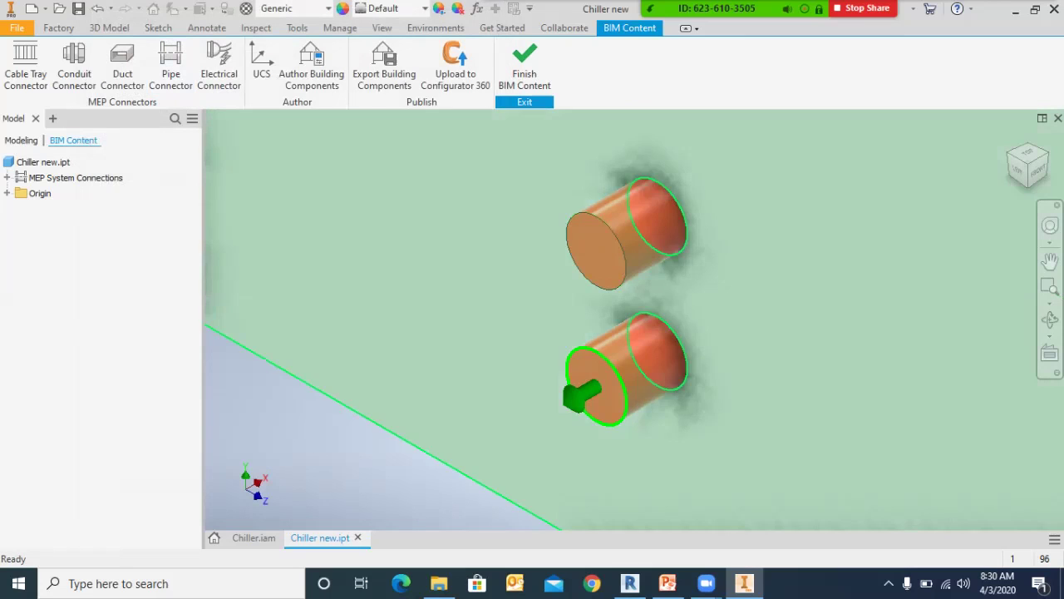
pyautogui.click(170, 67)
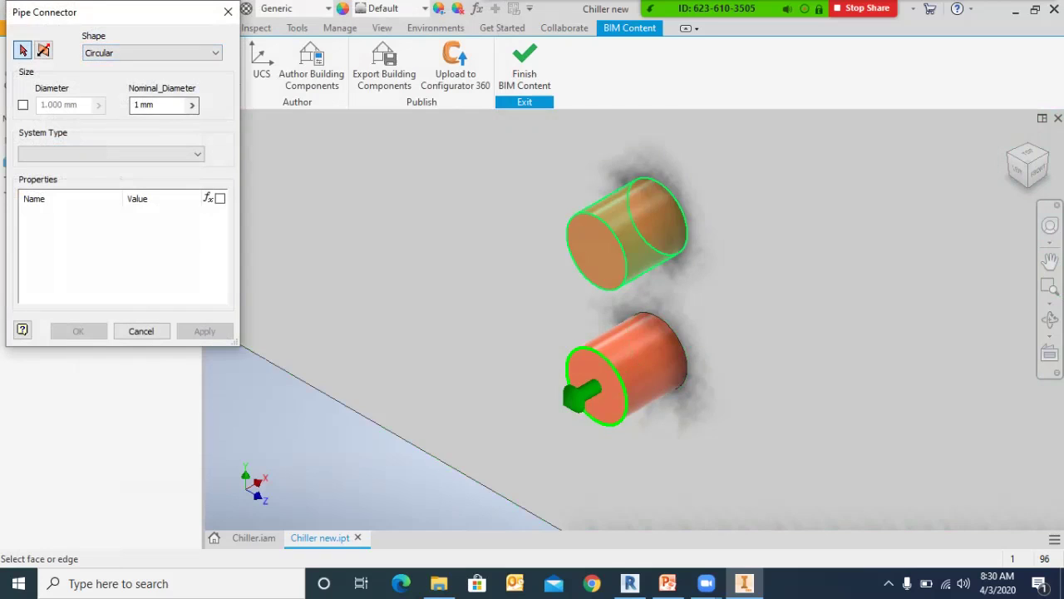
pyautogui.click(636, 229)
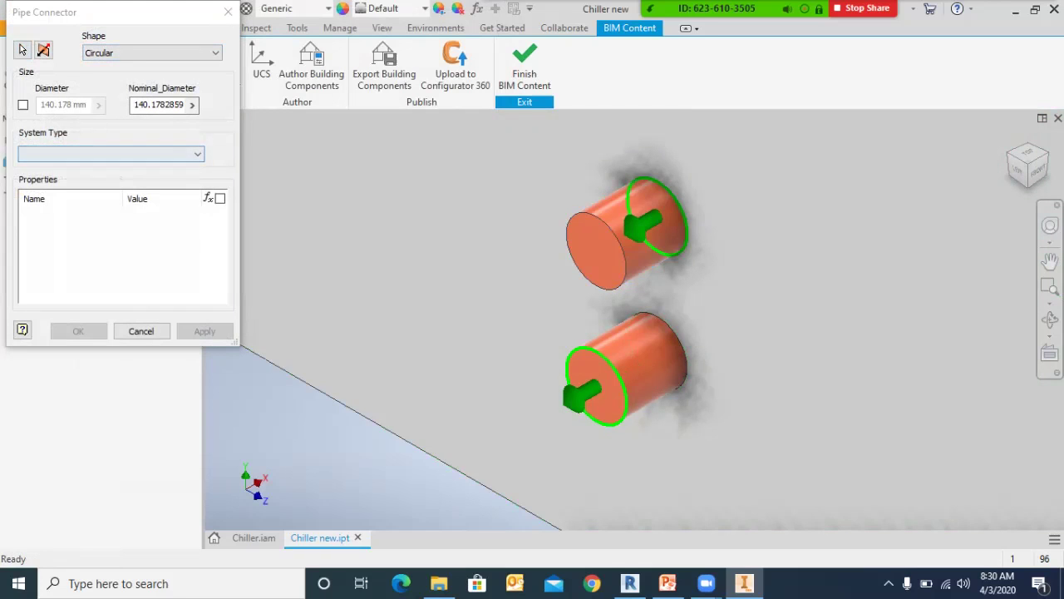
pyautogui.click(228, 11)
# Step: Set up a circular pipe connector on the upper stub's end face with system type Hydronic Return, pointing outward
pyautogui.click(171, 66)
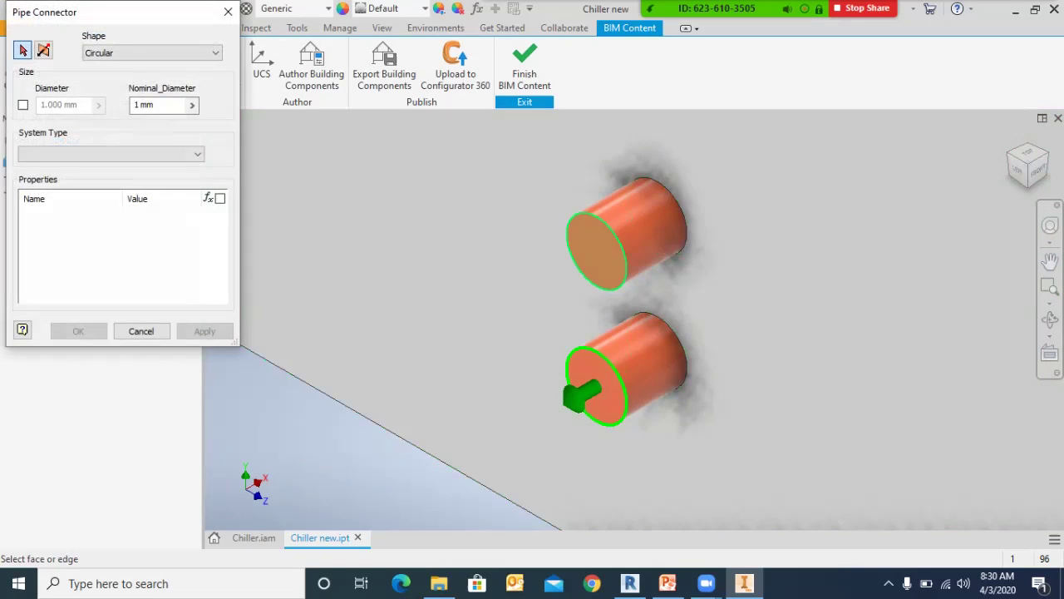
pyautogui.click(597, 251)
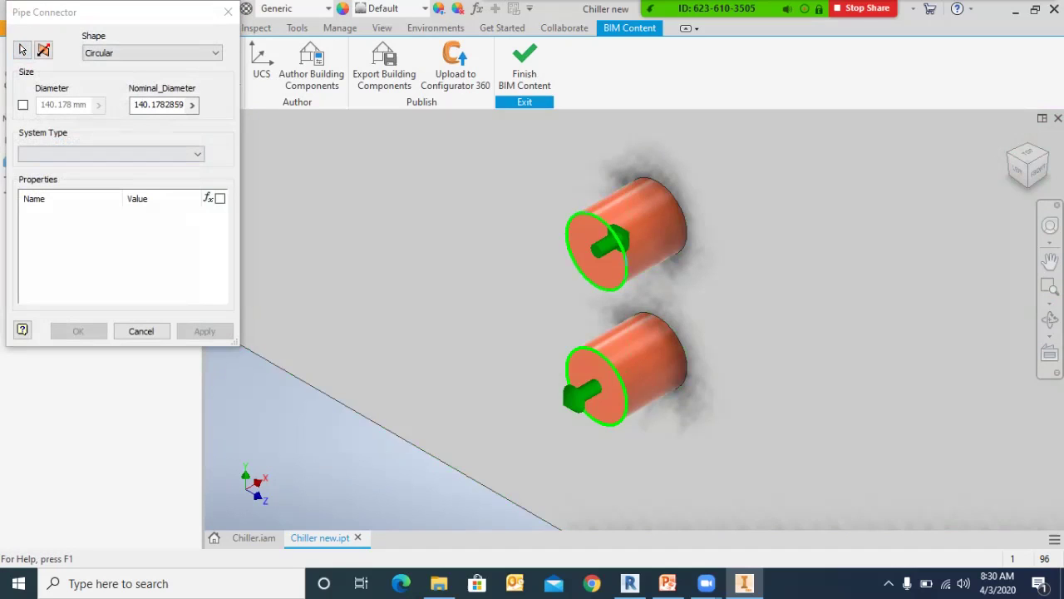
pyautogui.click(44, 51)
pyautogui.click(112, 153)
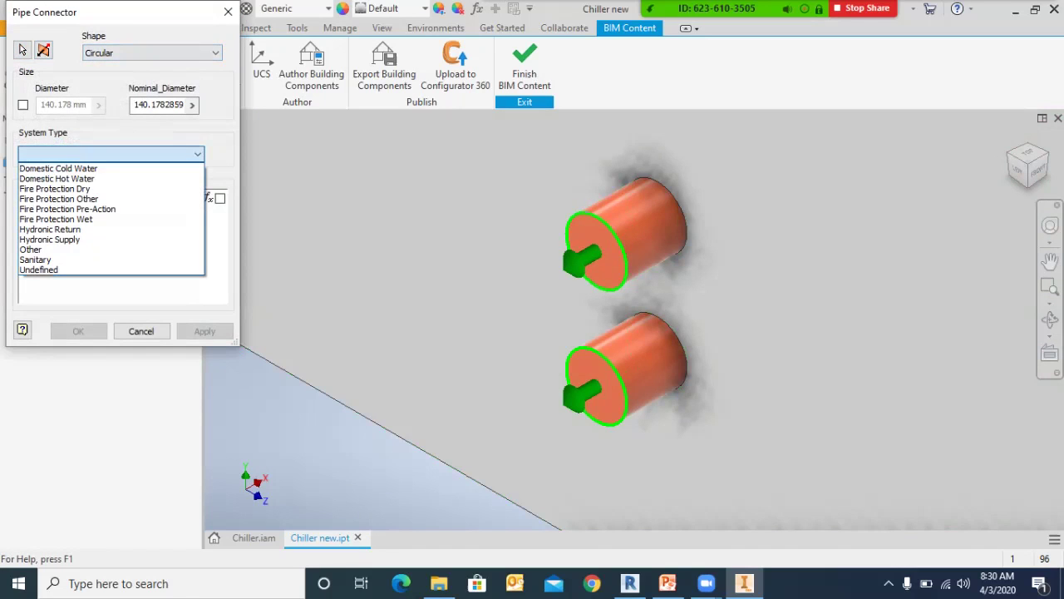
pyautogui.click(75, 230)
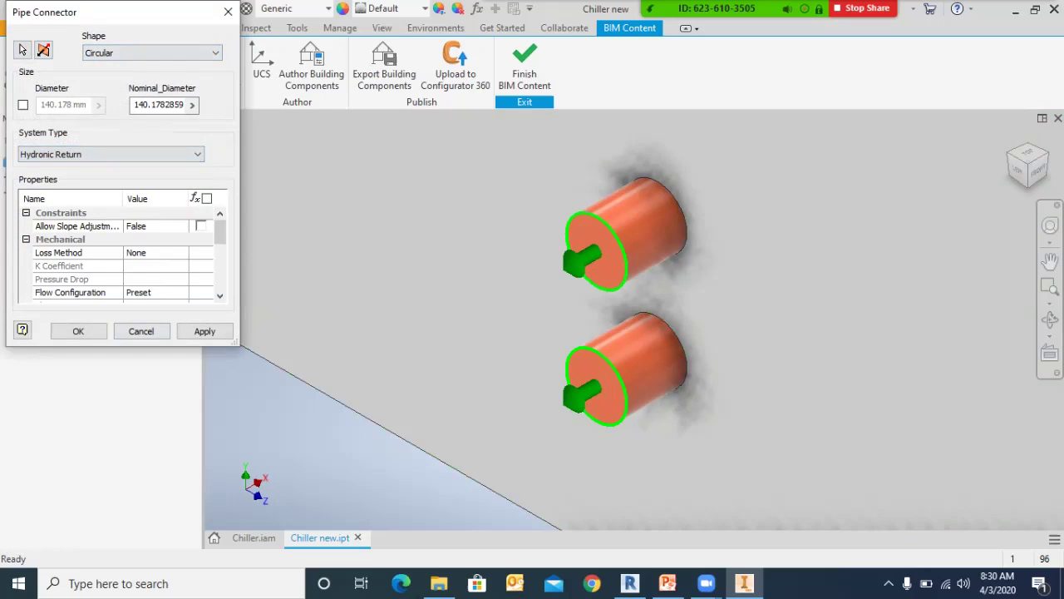
# Step: Review the return connector's K Coefficient, Pressure Drop and Allow Slope Adjustment properties
pyautogui.moveTo(162, 346); pyautogui.dragTo(183, 518)
pyautogui.moveTo(239, 341); pyautogui.dragTo(436, 344)
pyautogui.click(126, 267)
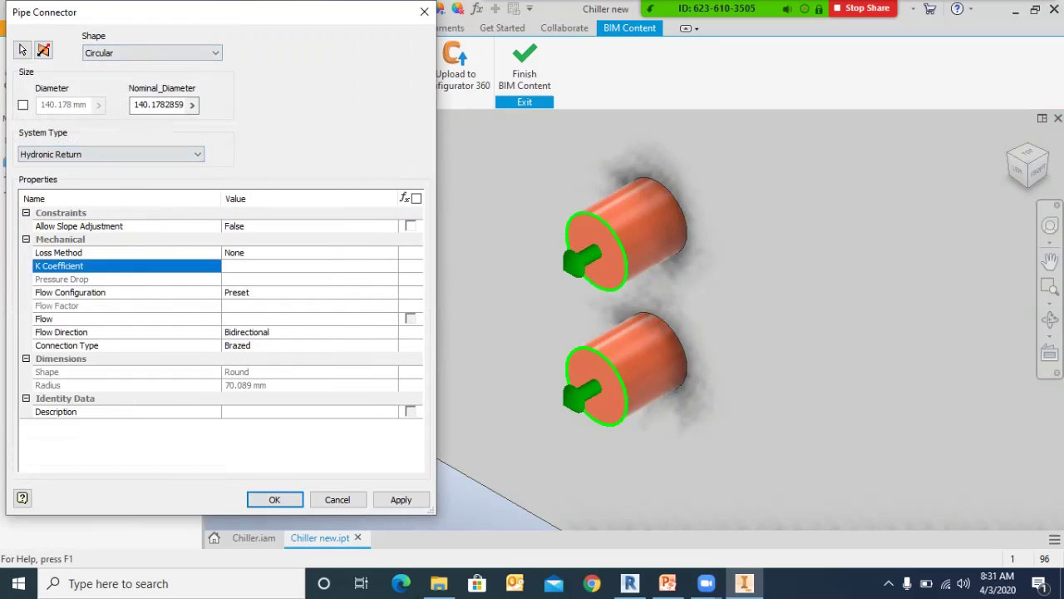
pyautogui.click(126, 279)
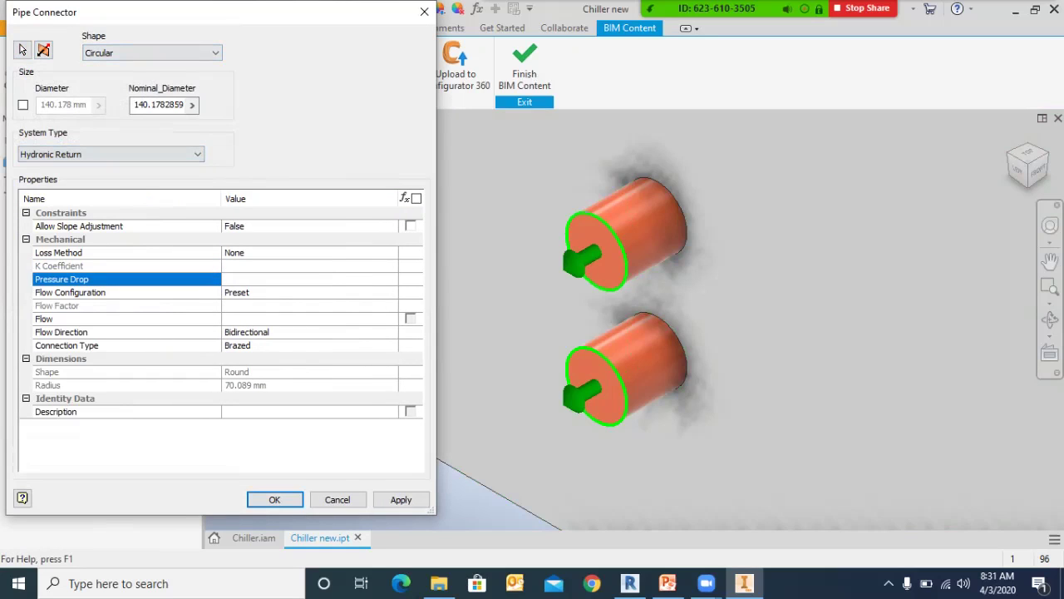
pyautogui.click(411, 226)
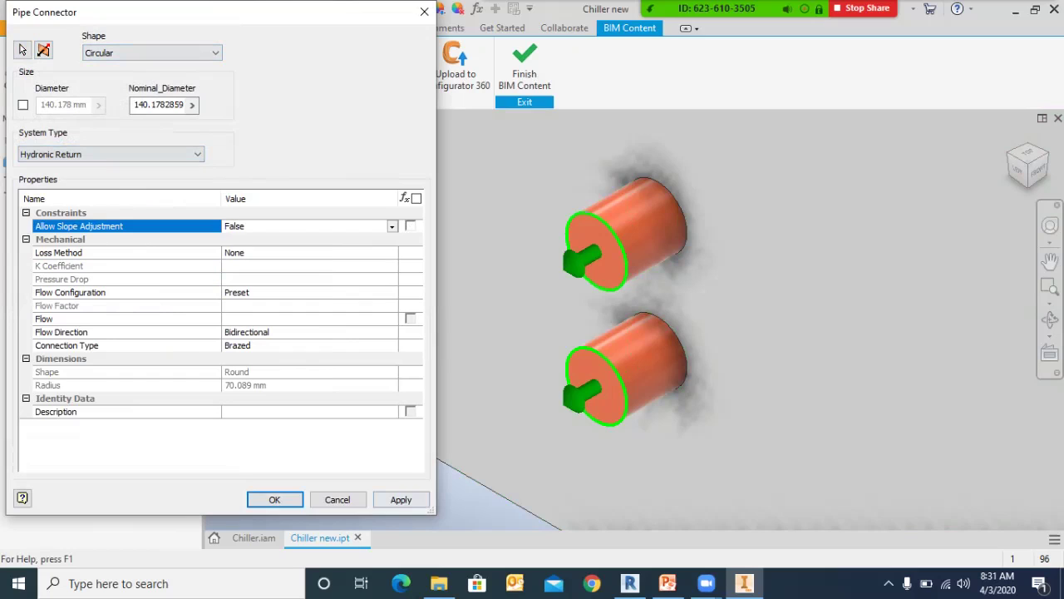
pyautogui.click(276, 500)
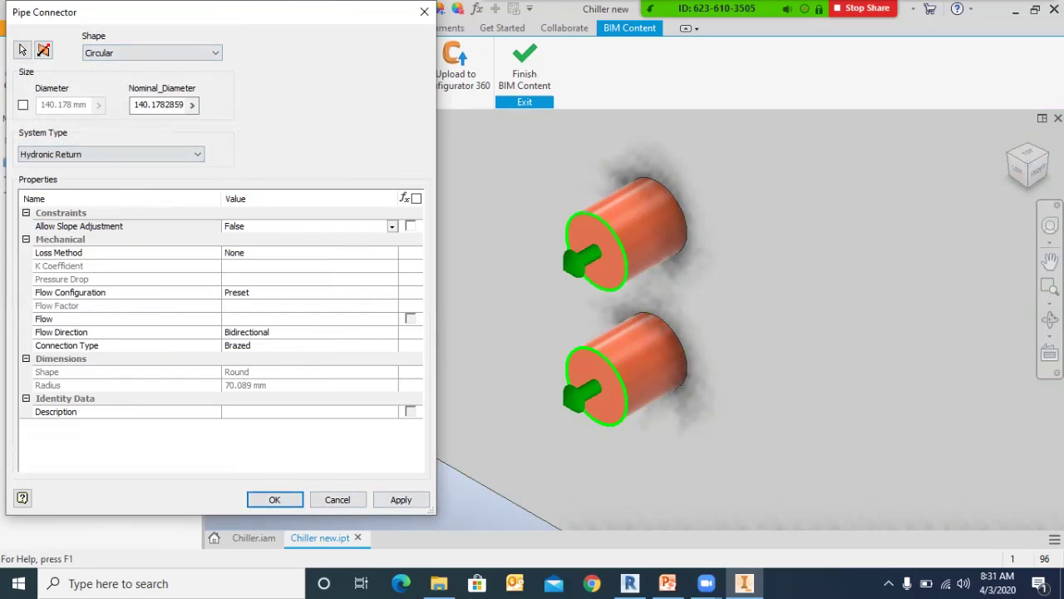
# Step: Toggle the parameter option for Allow Slope Adjustment and create the Hydronic Return connector on the upper stub
pyautogui.moveTo(436, 150); pyautogui.dragTo(482, 150)
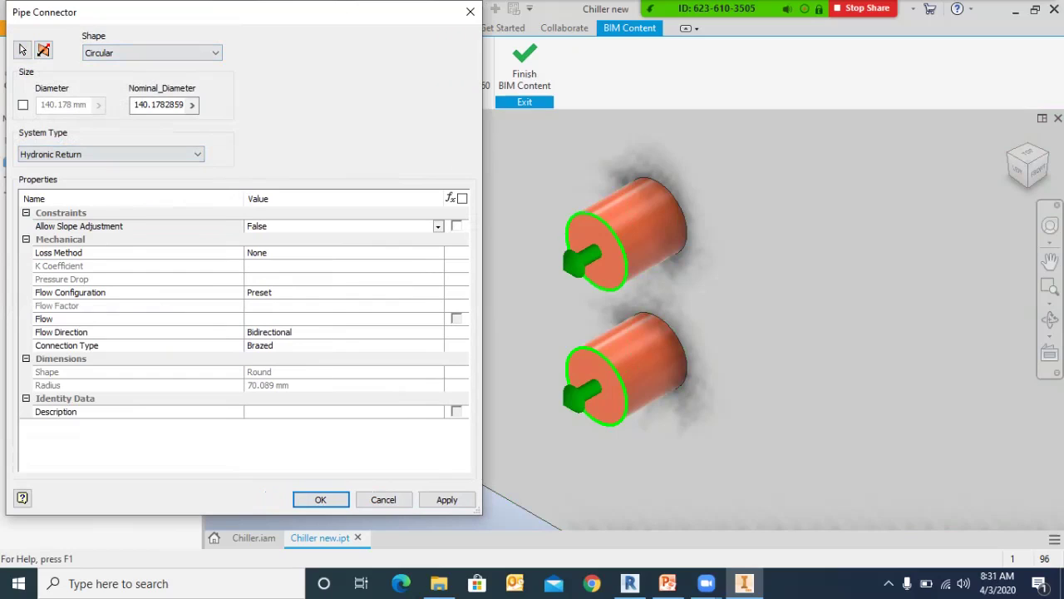
pyautogui.click(456, 226)
pyautogui.click(455, 226)
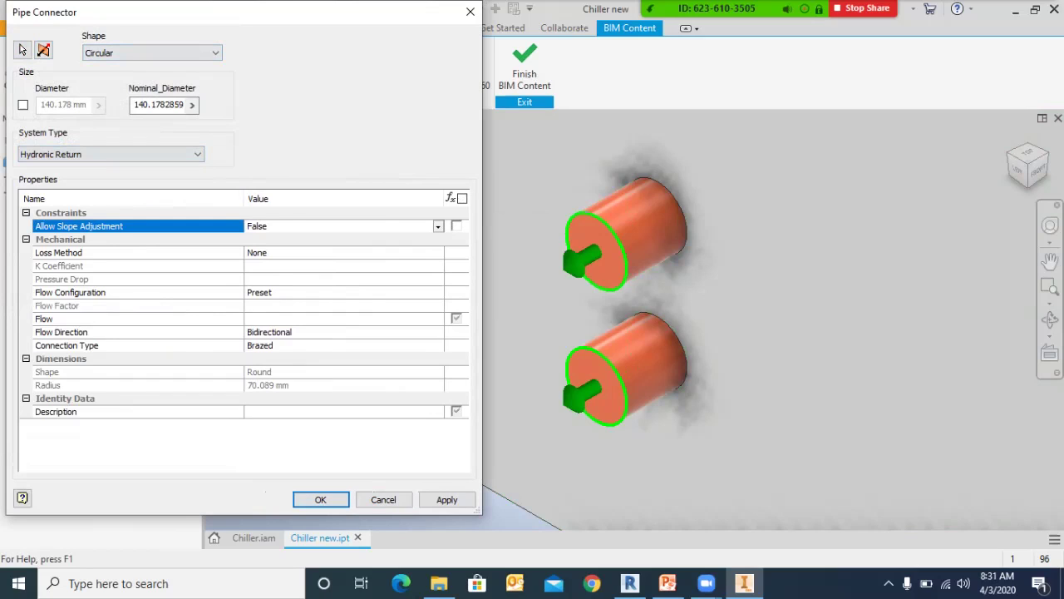
pyautogui.click(447, 499)
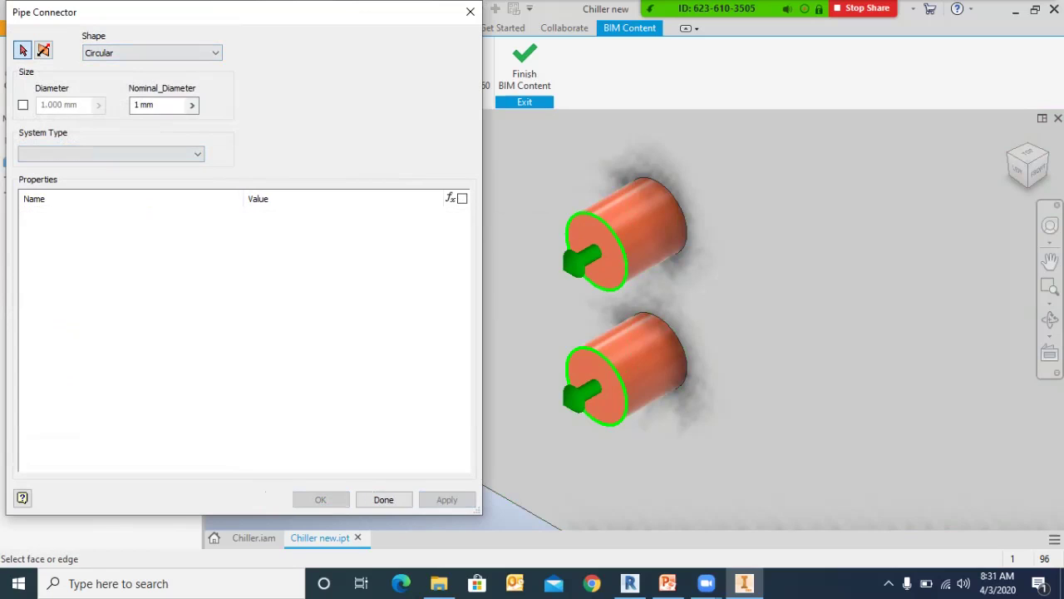
pyautogui.click(383, 499)
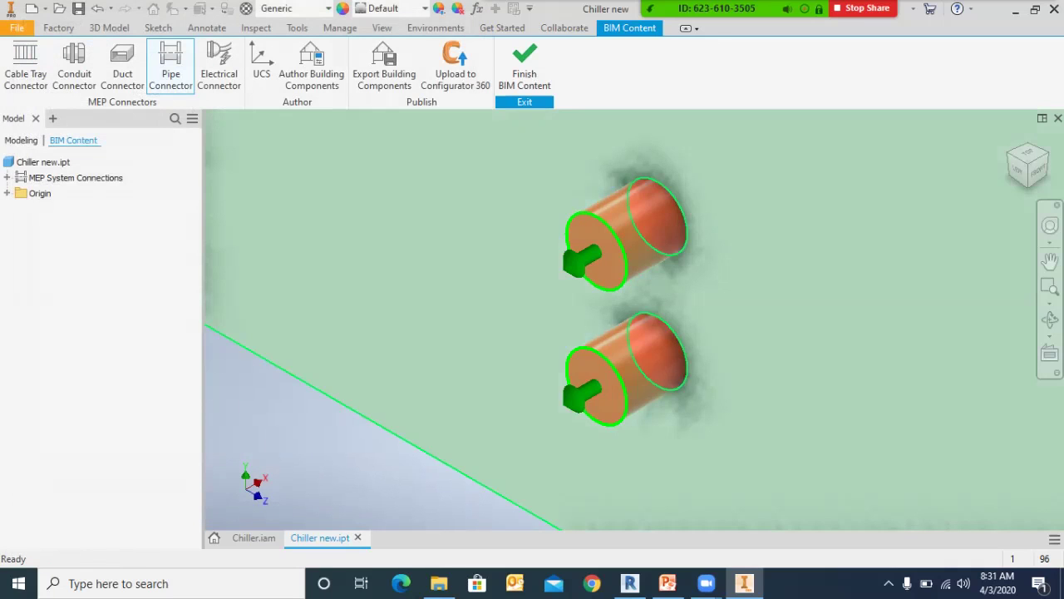
# Step: Start a sketch on the chiller's top face and draw a 1000 mm by 1000 mm square on the empty area beyond the cylinders
pyautogui.scroll(-4, 537, 285)
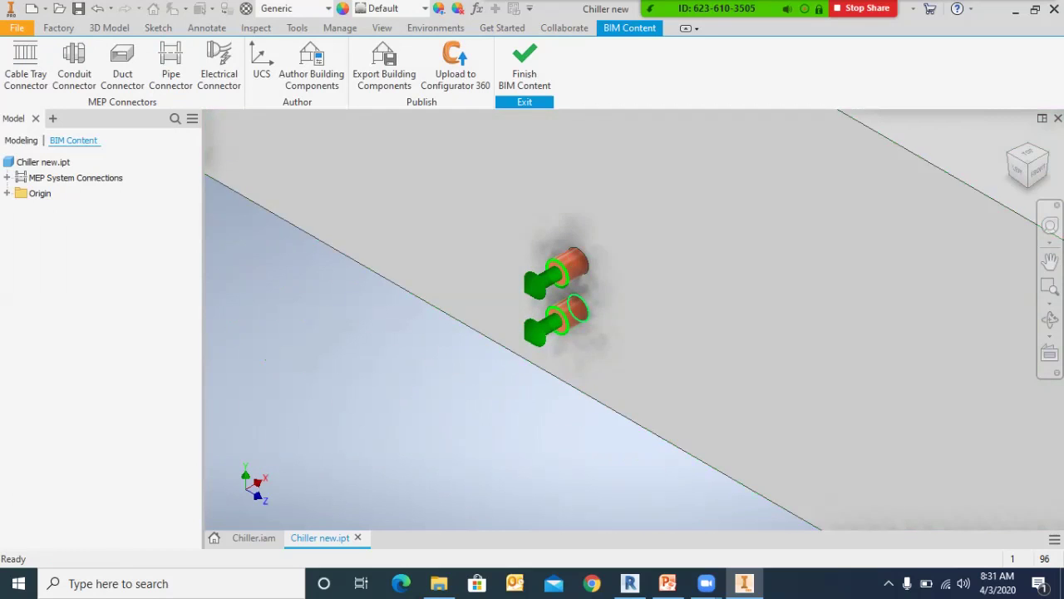
pyautogui.scroll(-3, 499, 350)
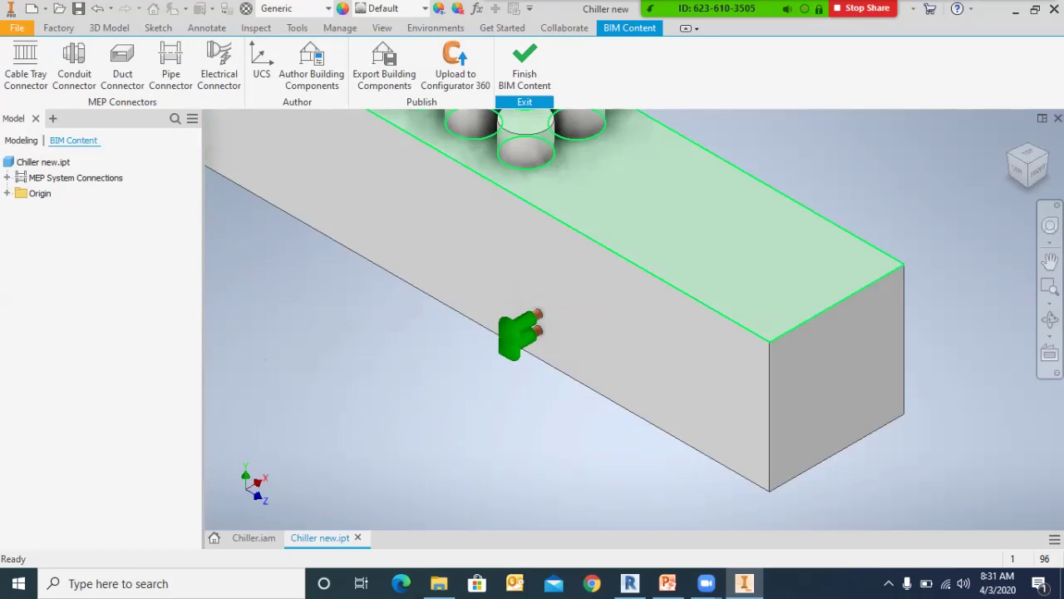
pyautogui.scroll(-3, 574, 312)
pyautogui.scroll(2, 578, 288)
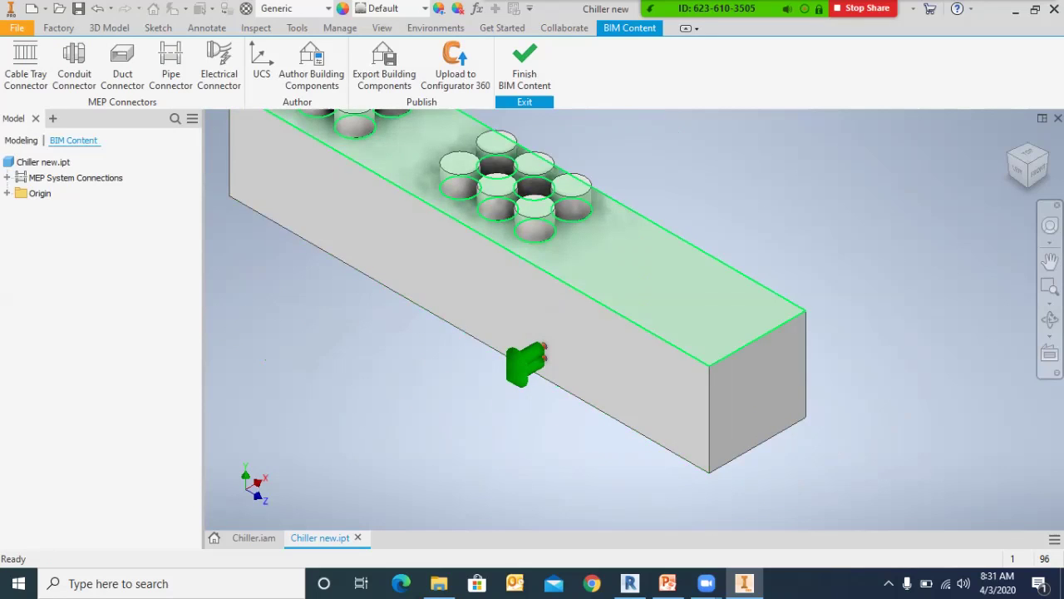
pyautogui.click(604, 265)
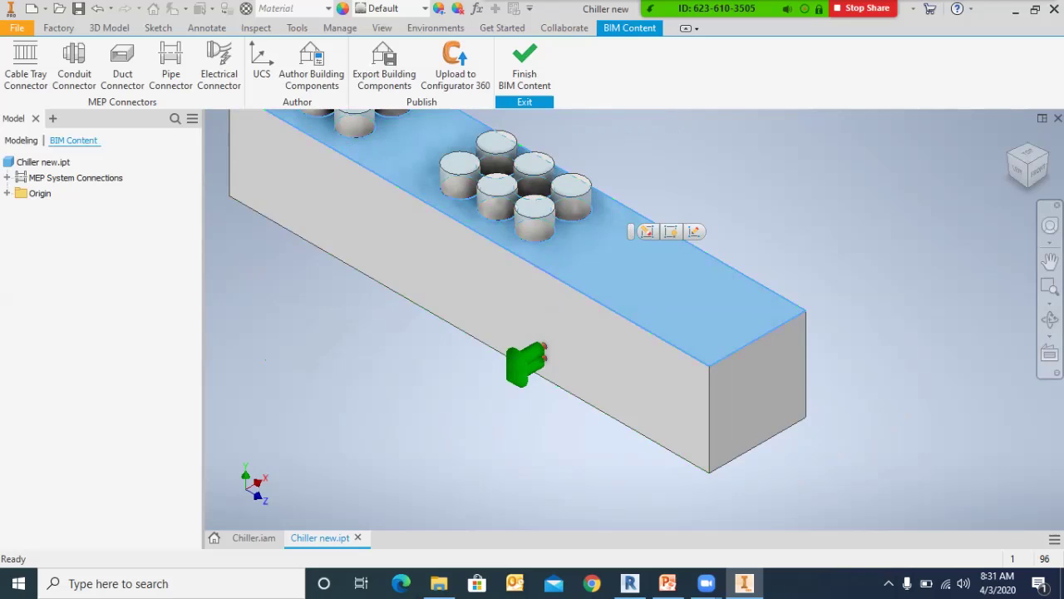
pyautogui.click(695, 232)
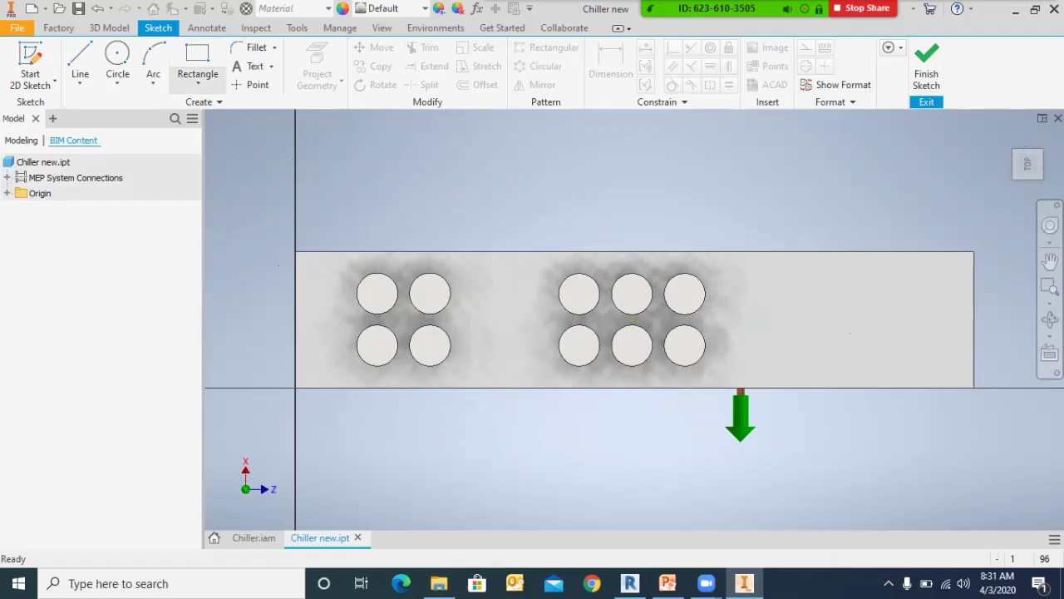
pyautogui.click(198, 57)
pyautogui.scroll(-3, 999, 346)
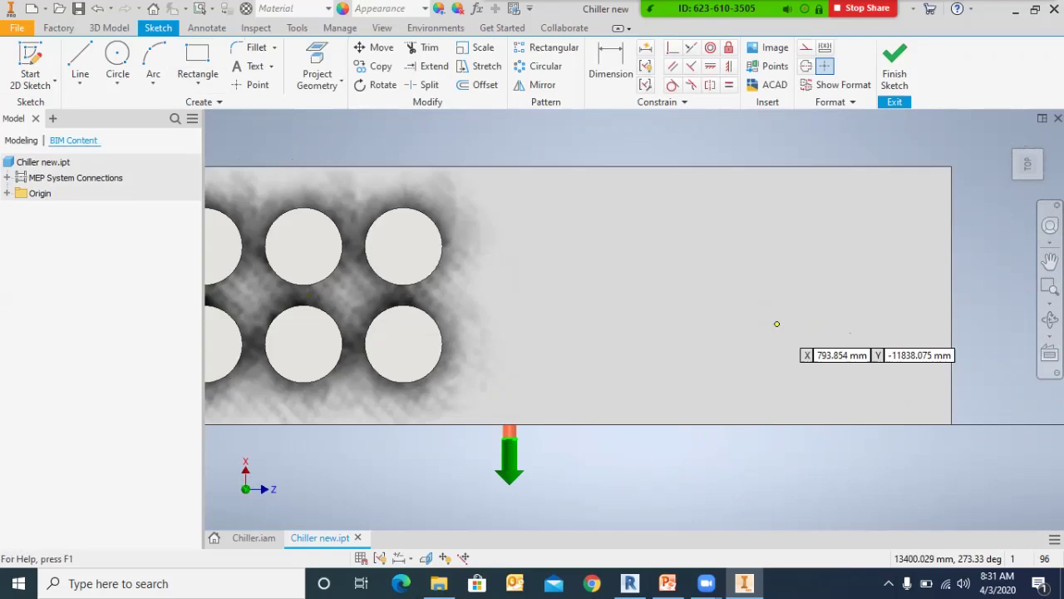
pyautogui.click(640, 285)
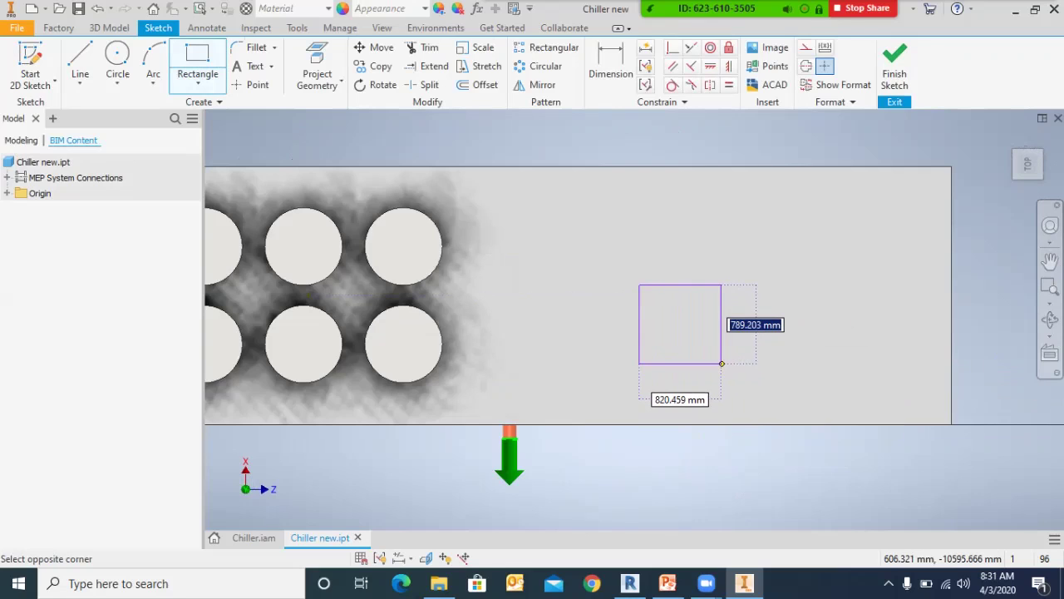
pyautogui.write('1000')
pyautogui.press('Tab')
pyautogui.write('1000')
pyautogui.press('Return')
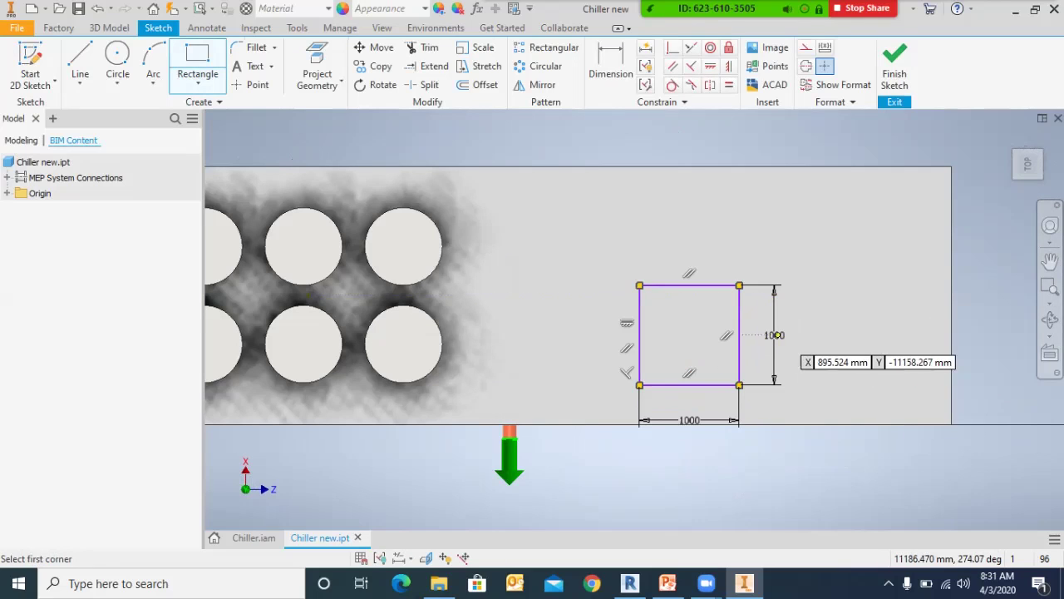
# Step: Draw a second square 1000 mm wide beside the first, aligned with its upper and lower edges, and finish the sketch
pyautogui.click(811, 286)
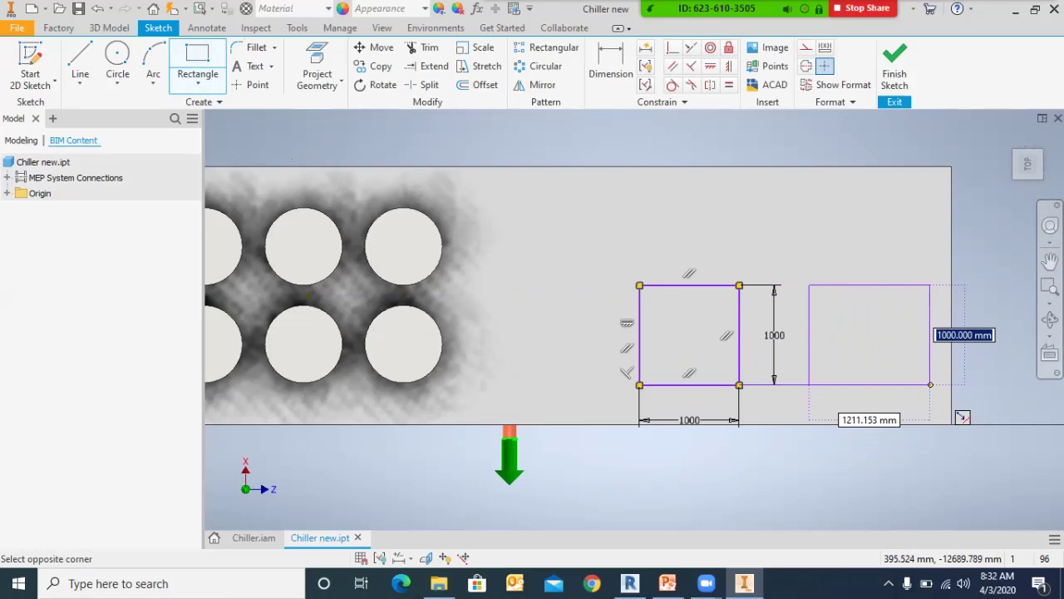
pyautogui.press('Tab')
pyautogui.write('1000')
pyautogui.press('Return')
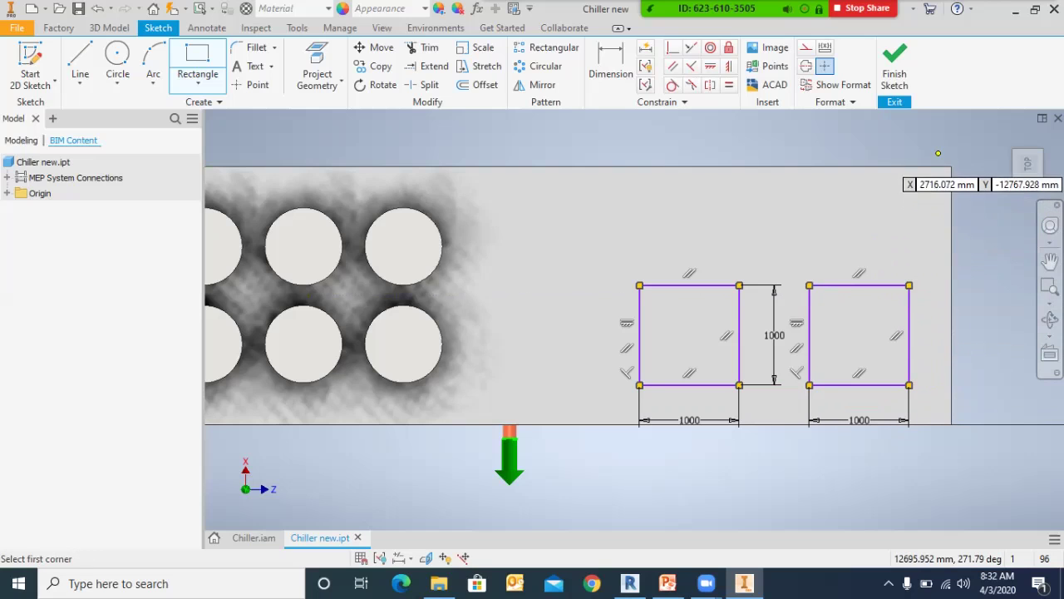
pyautogui.rightClick(938, 153)
pyautogui.click(947, 139)
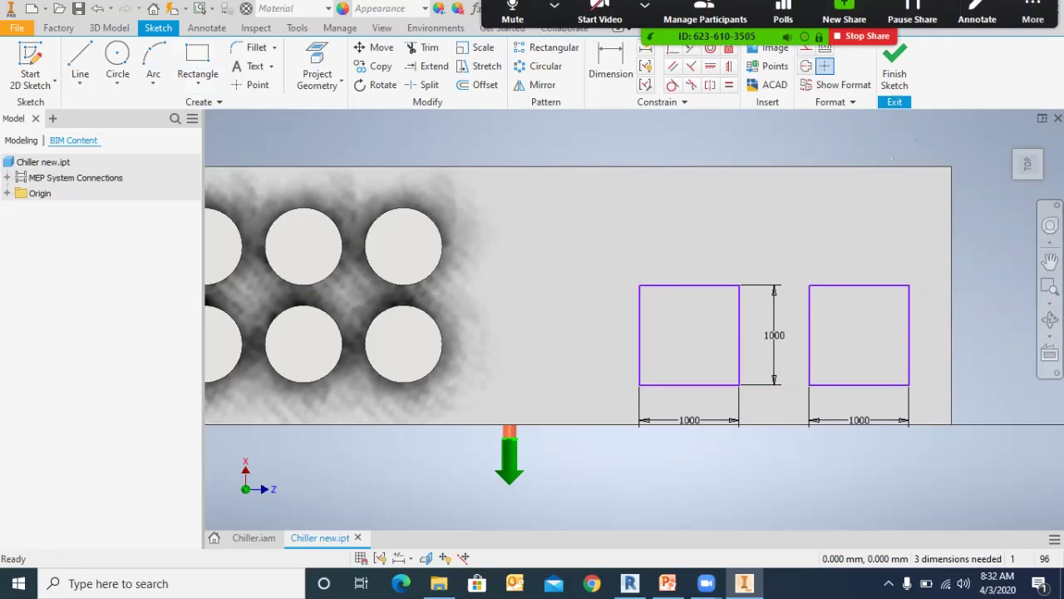
pyautogui.click(895, 66)
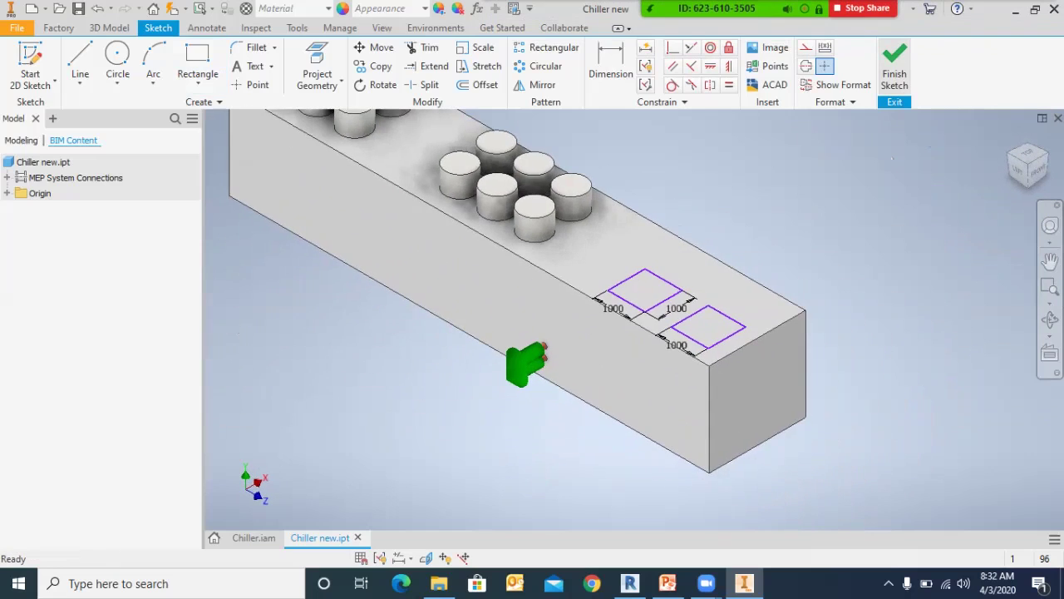
# Step: Leave the BIM content environment and extrude both sketched squares 299.5 mm upward, joined to the chiller body
pyautogui.scroll(-6, 664, 294)
pyautogui.scroll(5, 614, 310)
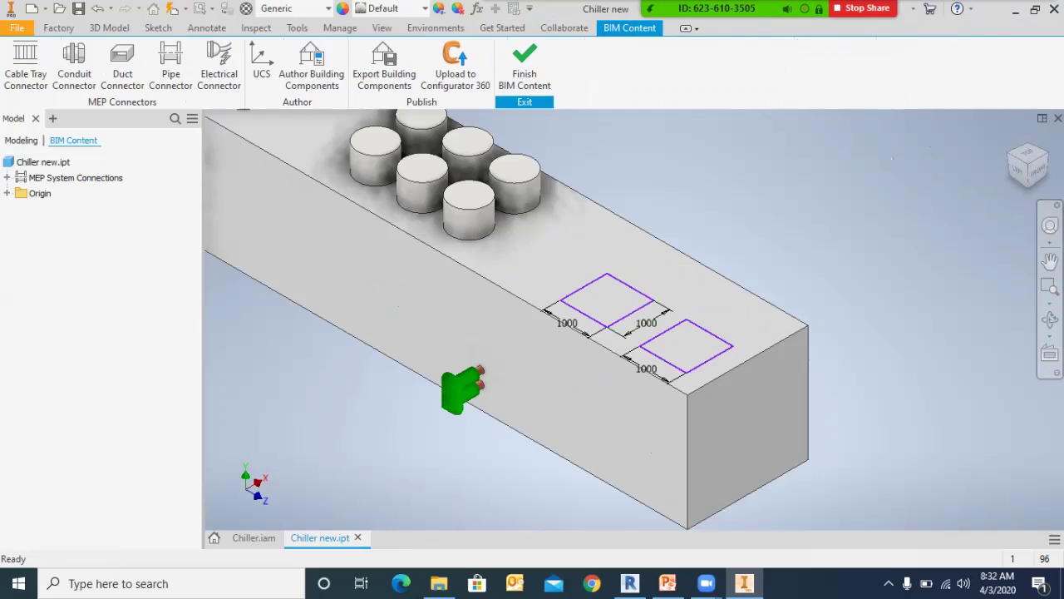
pyautogui.click(109, 27)
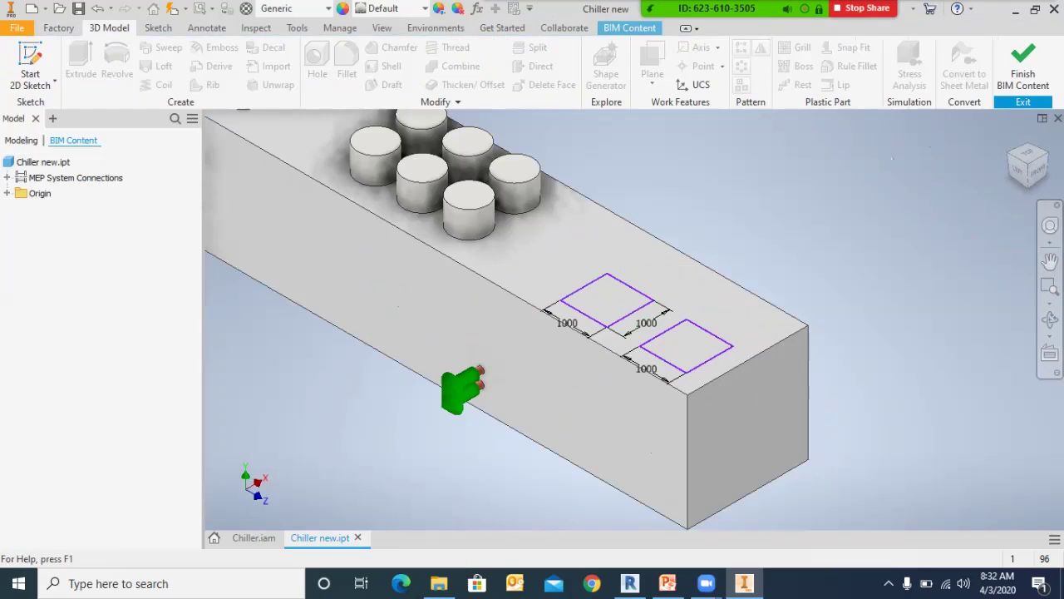
pyautogui.click(1022, 67)
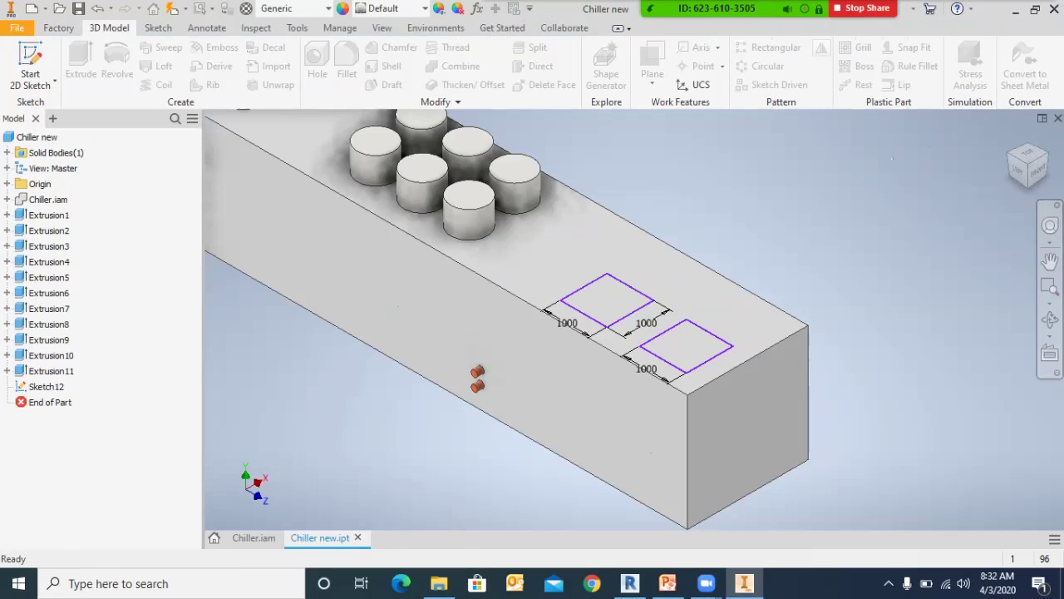
pyautogui.click(80, 62)
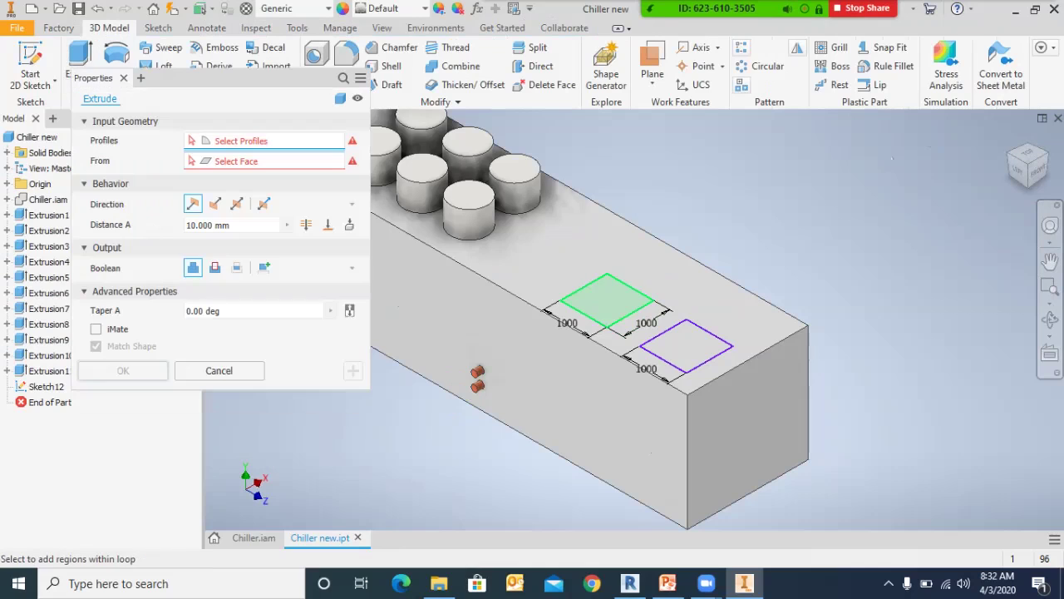
pyautogui.click(607, 299)
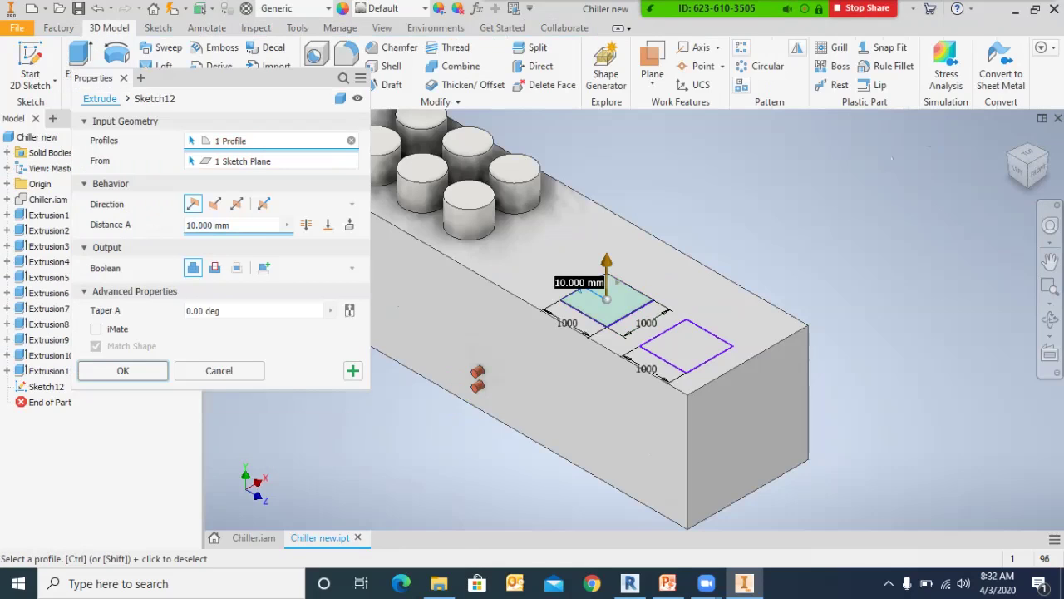
pyautogui.moveTo(607, 259)
pyautogui.mouseDown()
pyautogui.moveTo(607, 223)
pyautogui.moveTo(607, 243)
pyautogui.mouseUp()
pyautogui.click(686, 345)
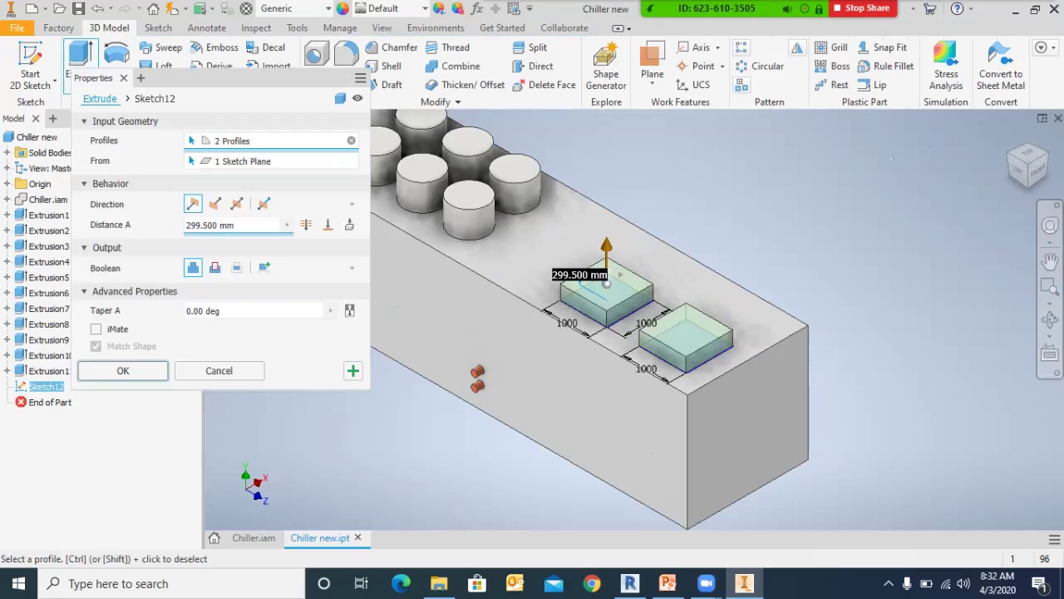
pyautogui.press('Return')
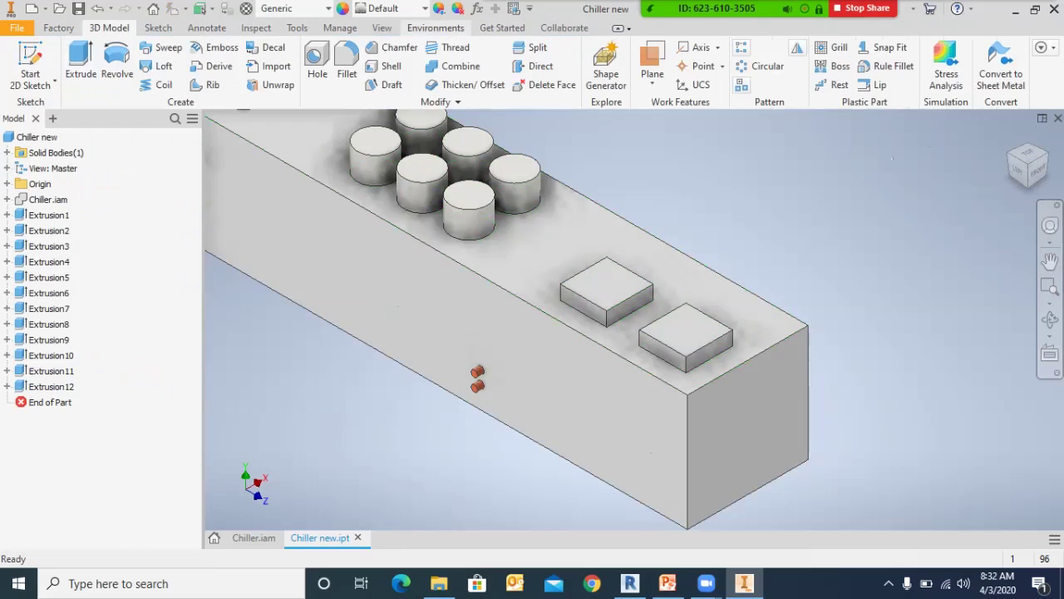
# Step: Return to the BIM content environment and create a rectangular Supply duct connector on the top face of the block nearer the cylinders
pyautogui.click(436, 27)
pyautogui.click(154, 67)
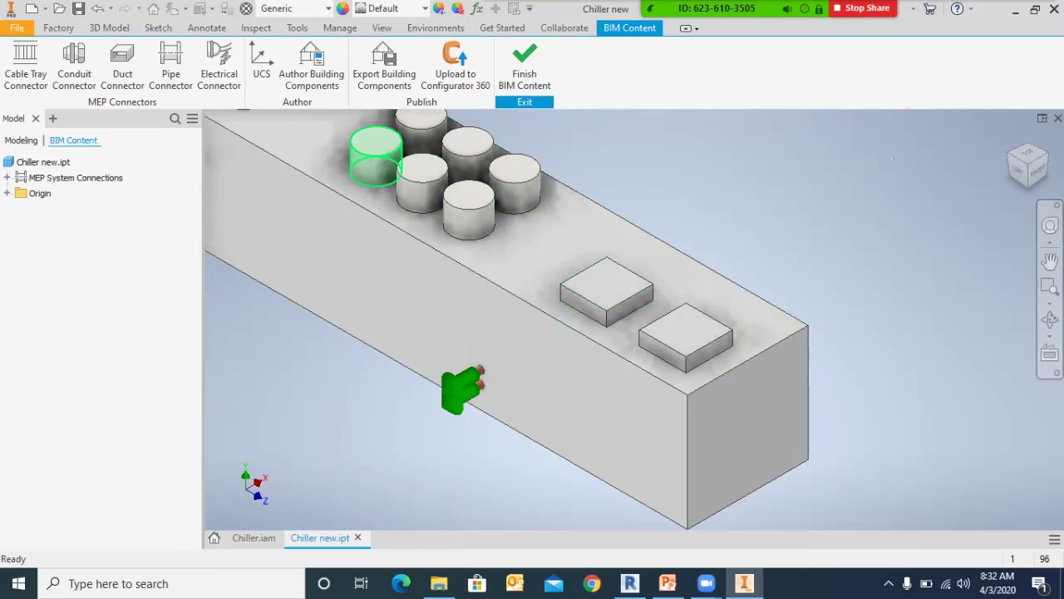
pyautogui.click(122, 62)
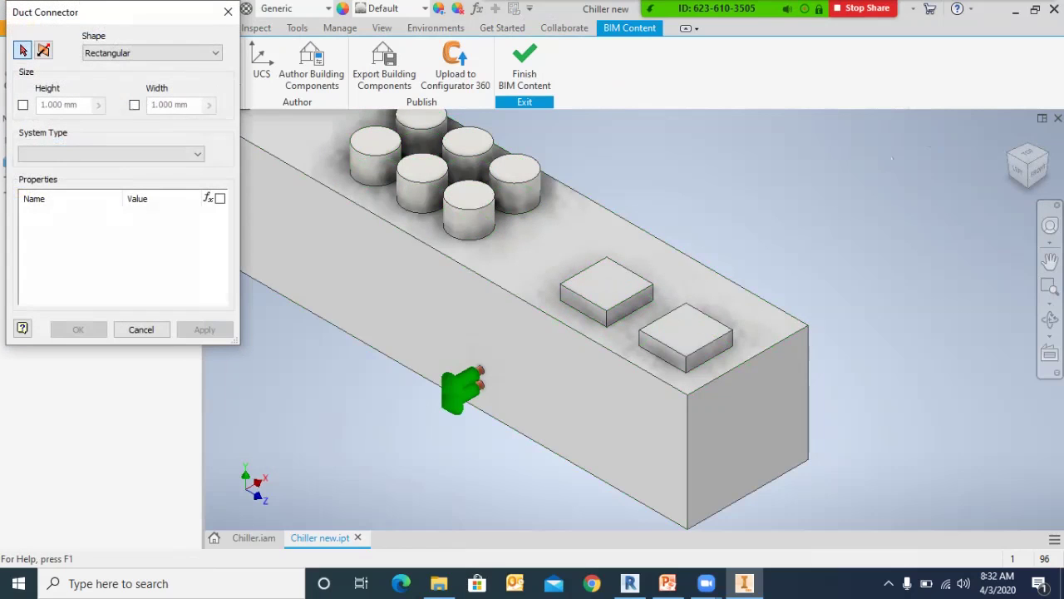
pyautogui.click(606, 285)
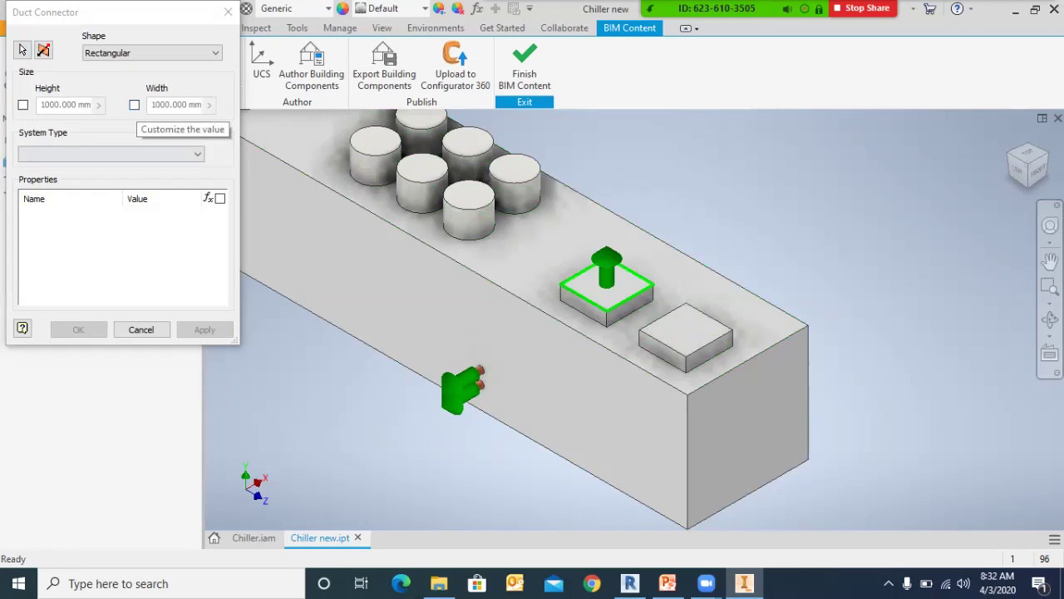
pyautogui.click(171, 155)
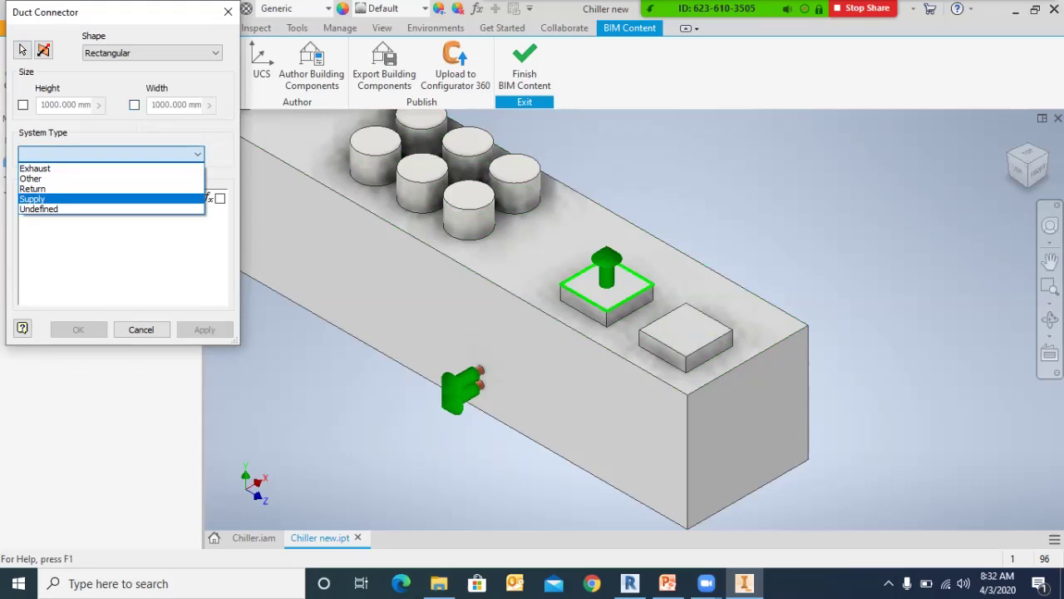
pyautogui.click(110, 199)
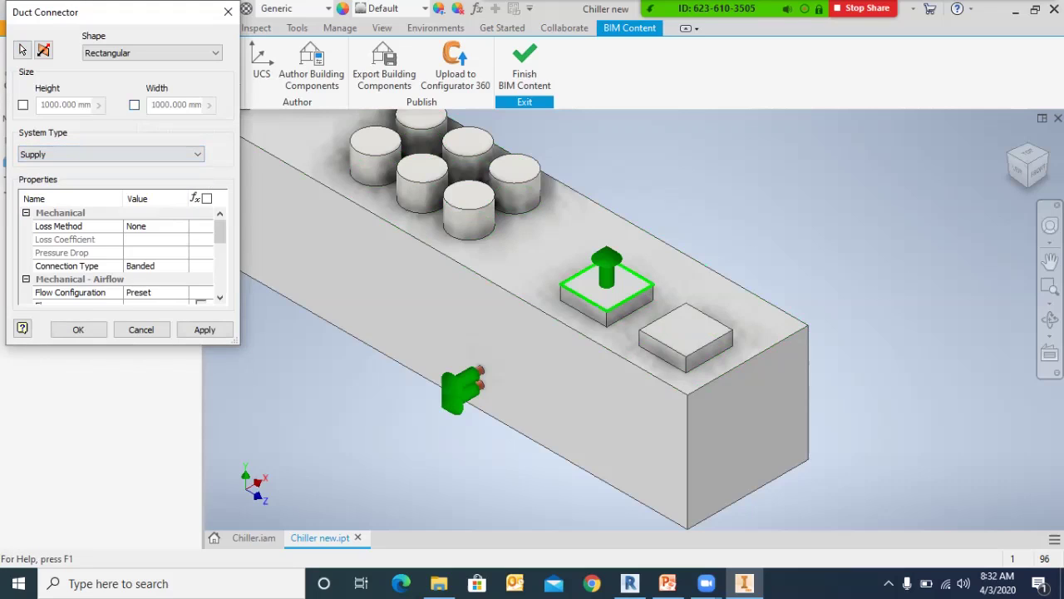
pyautogui.moveTo(240, 276); pyautogui.dragTo(369, 278)
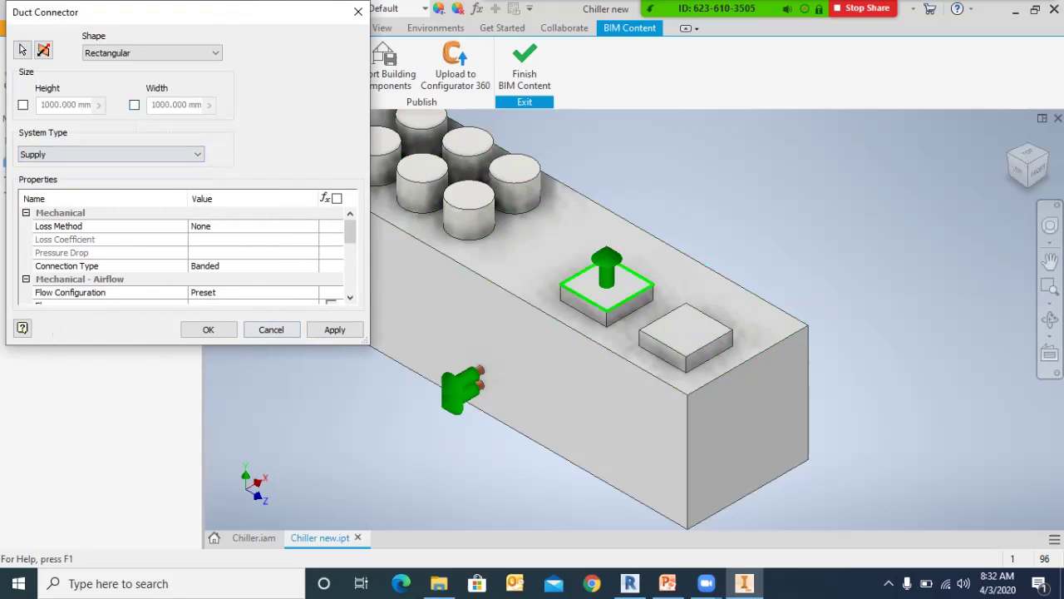
pyautogui.moveTo(279, 344); pyautogui.dragTo(278, 516)
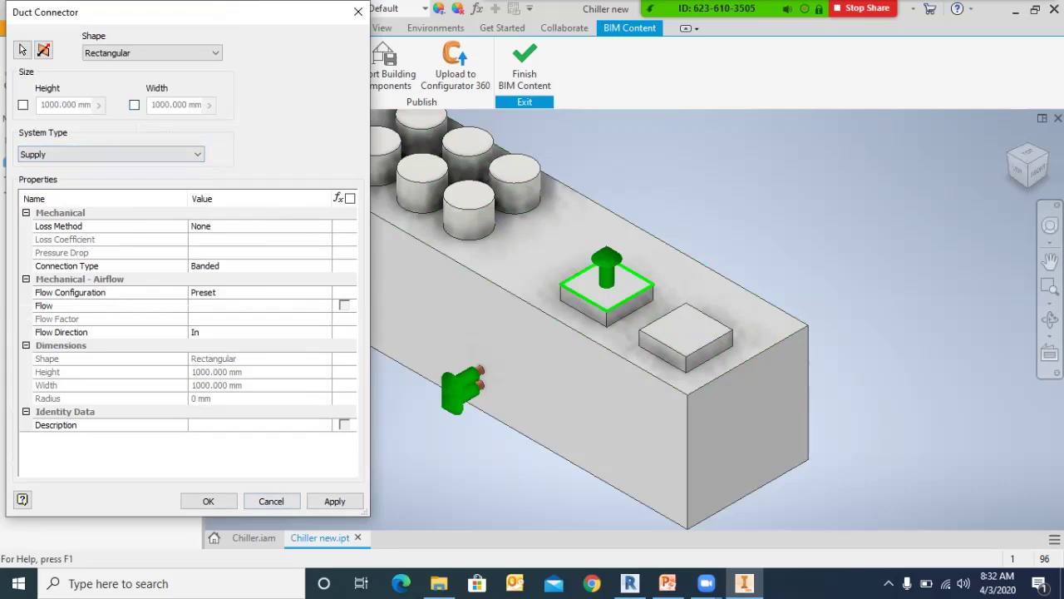
pyautogui.click(208, 501)
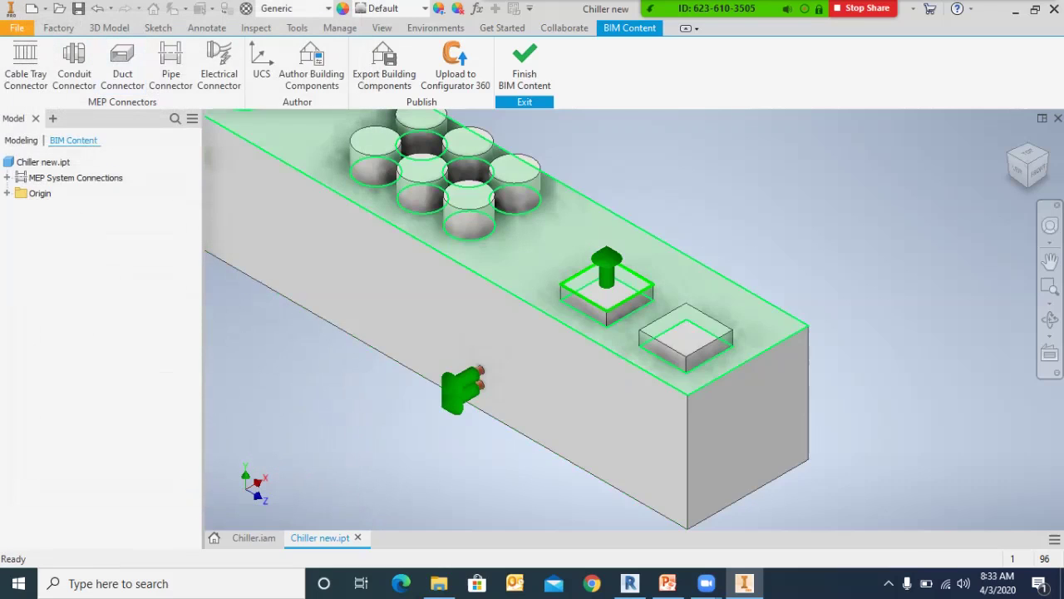
# Step: Create a rectangular duct connector with system type Return on the top face of the block nearest the chiller's end
pyautogui.click(122, 66)
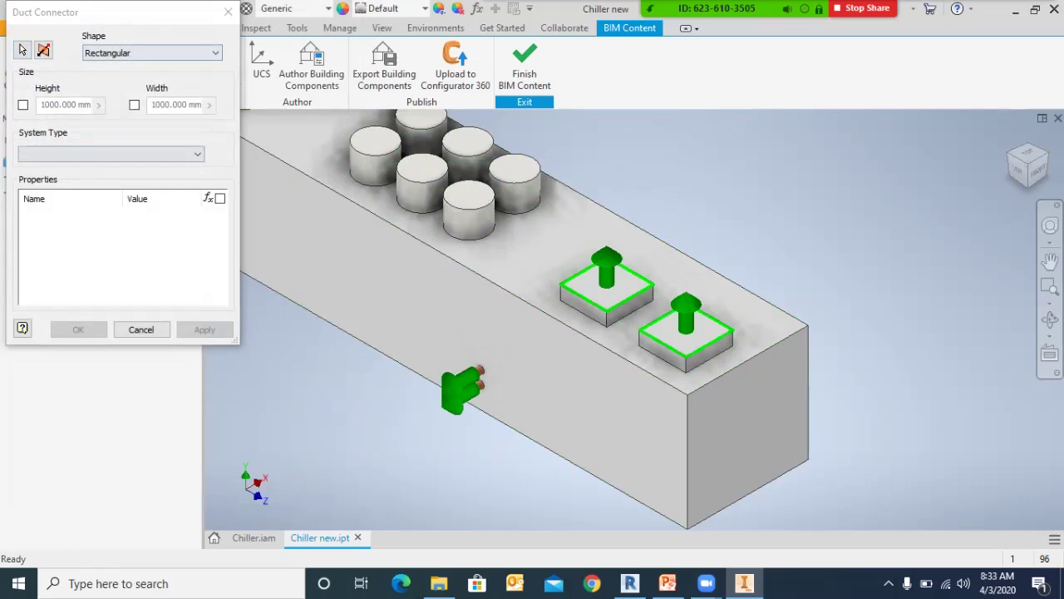
pyautogui.click(111, 154)
pyautogui.press('Up')
pyautogui.press('Up')
pyautogui.press('Return')
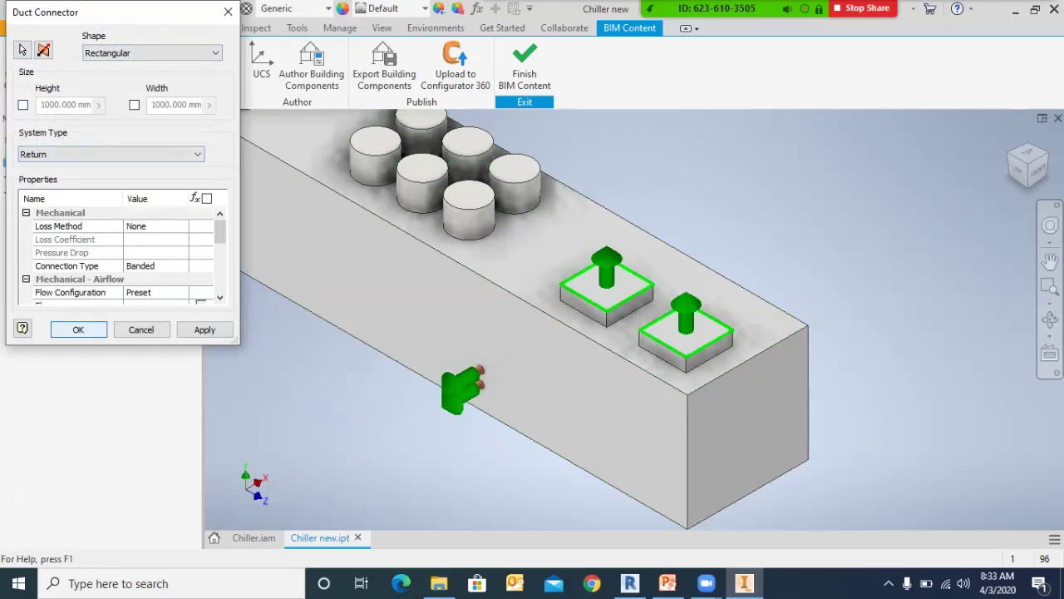
pyautogui.click(79, 329)
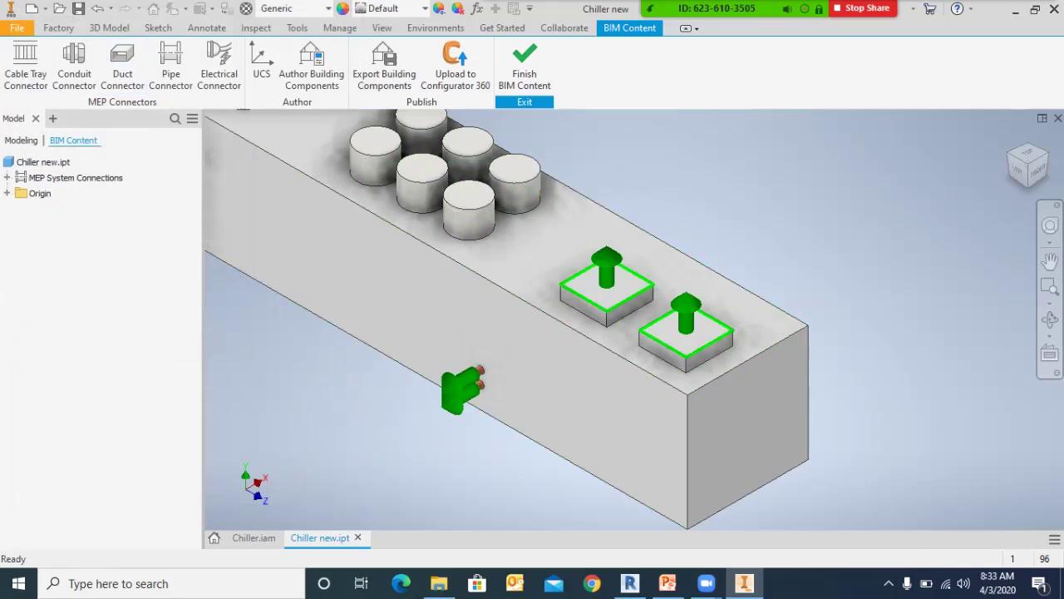
pyautogui.scroll(-3, 513, 329)
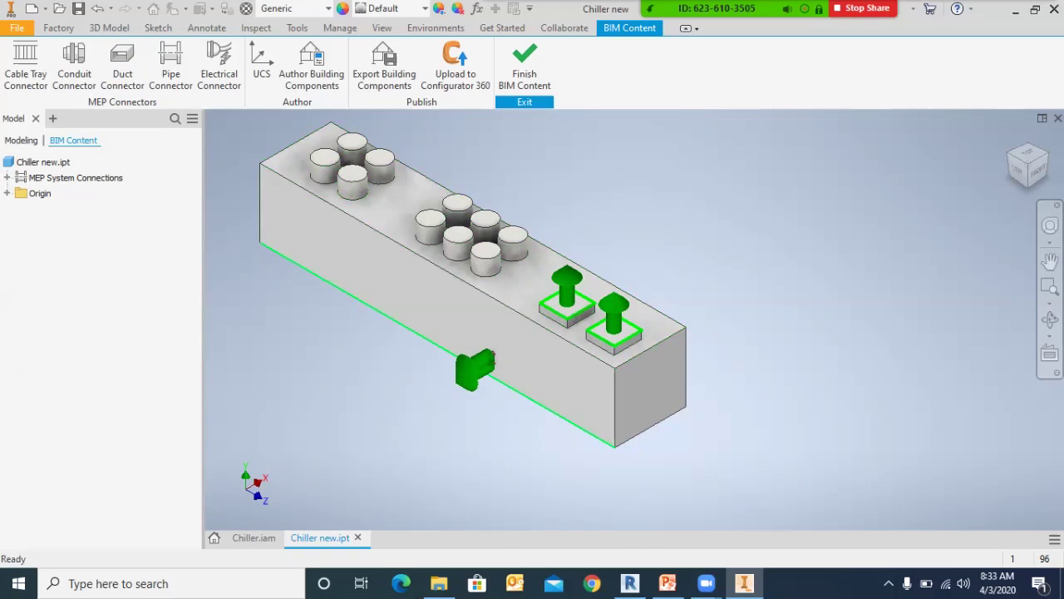
pyautogui.scroll(-3, 520, 334)
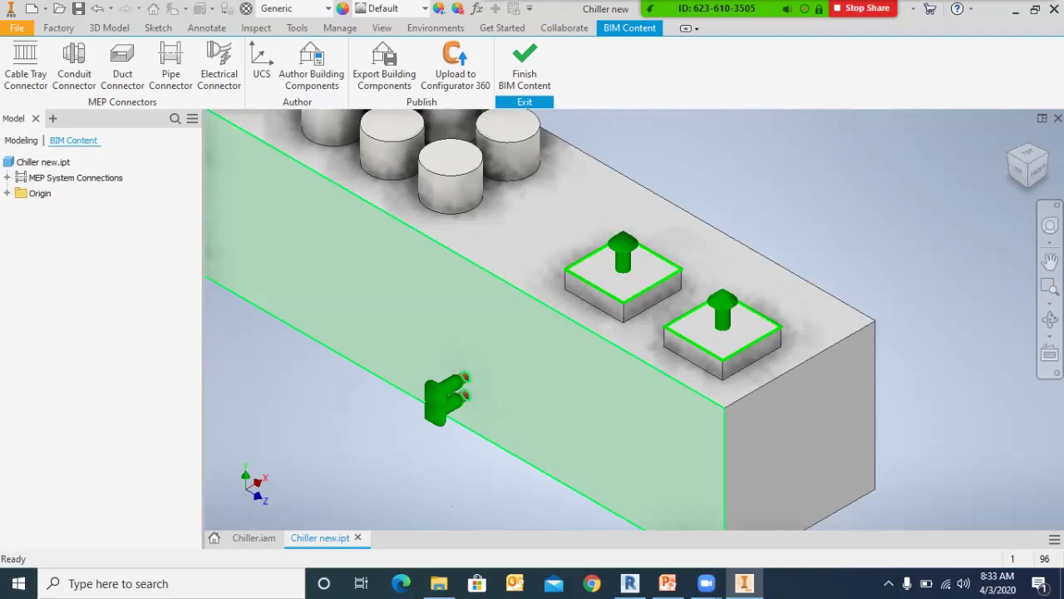
pyautogui.scroll(4, 553, 267)
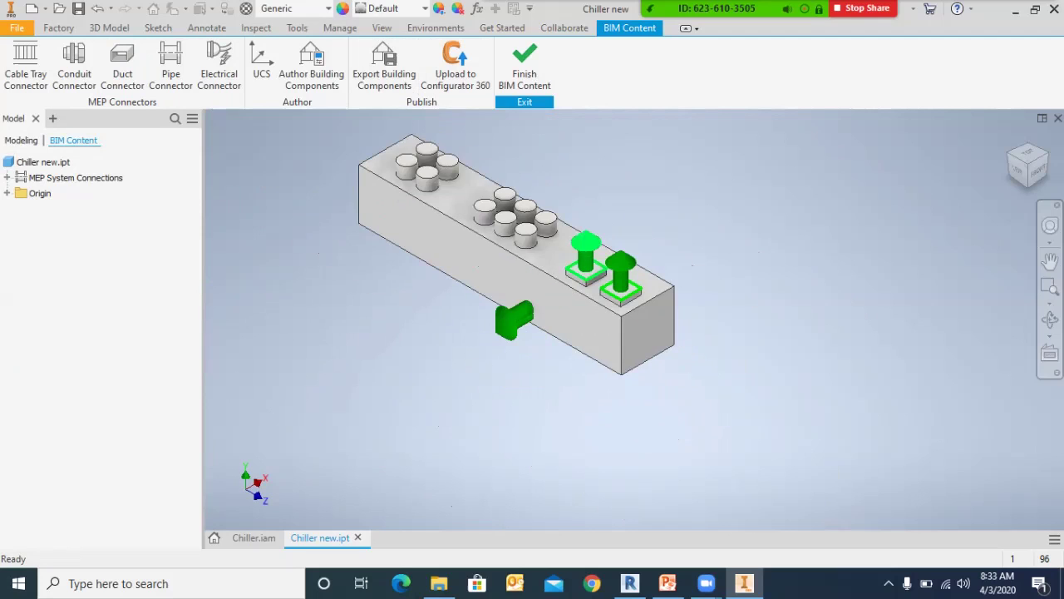
pyautogui.scroll(-3, 566, 257)
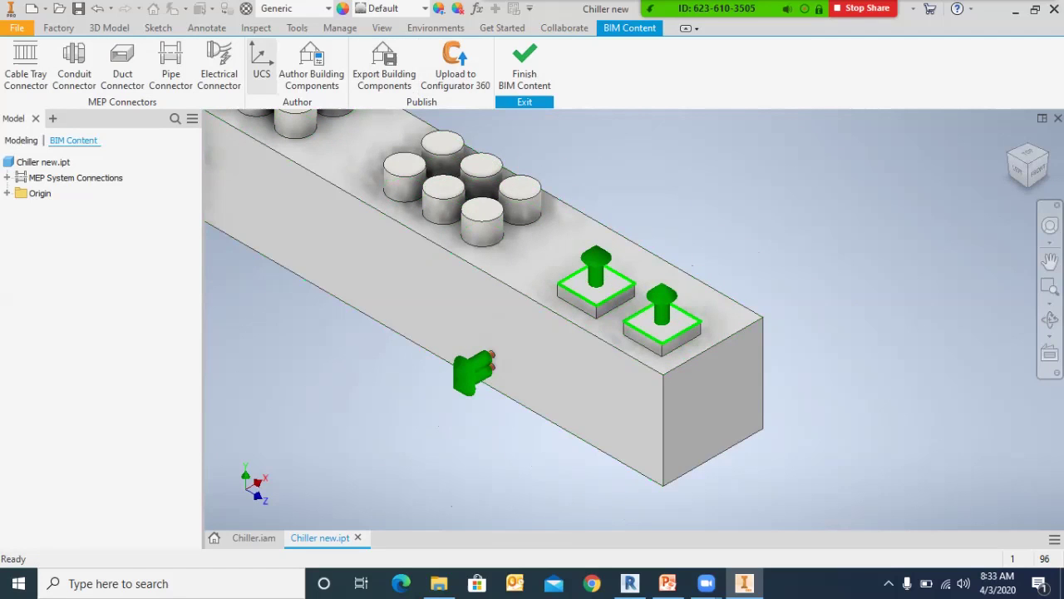
pyautogui.click(1012, 155)
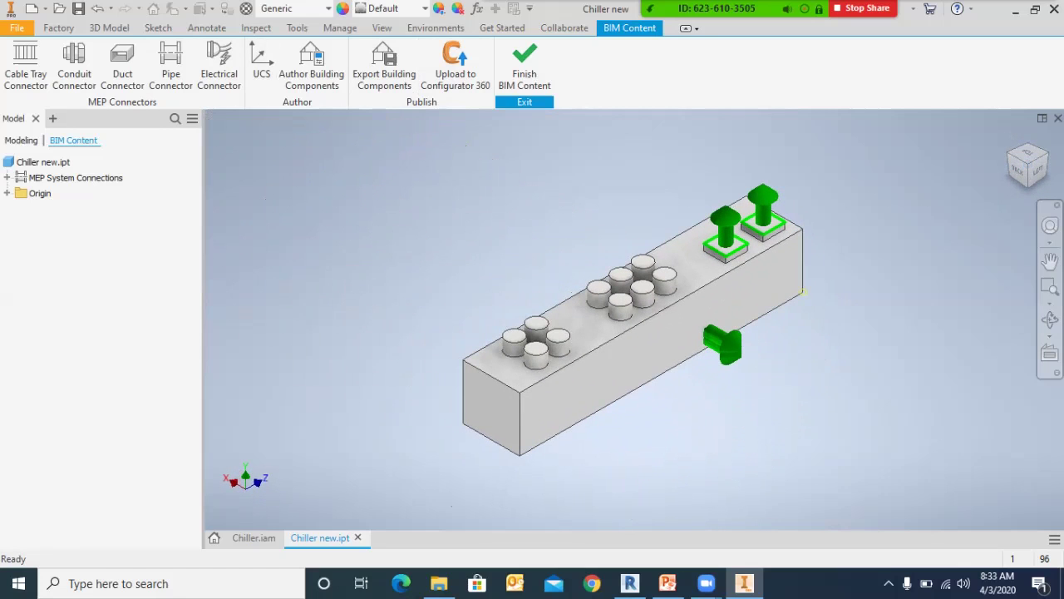
# Step: Try placing a UCS at the chiller's lower end corner with its X axis along the long bottom edge, and undo it
pyautogui.click(261, 66)
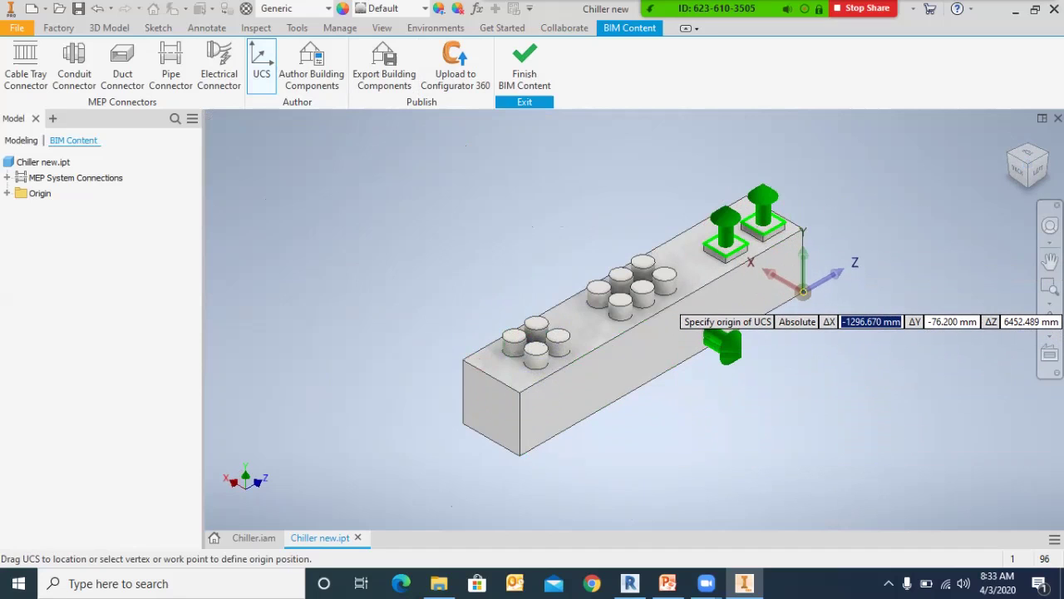
pyautogui.click(804, 291)
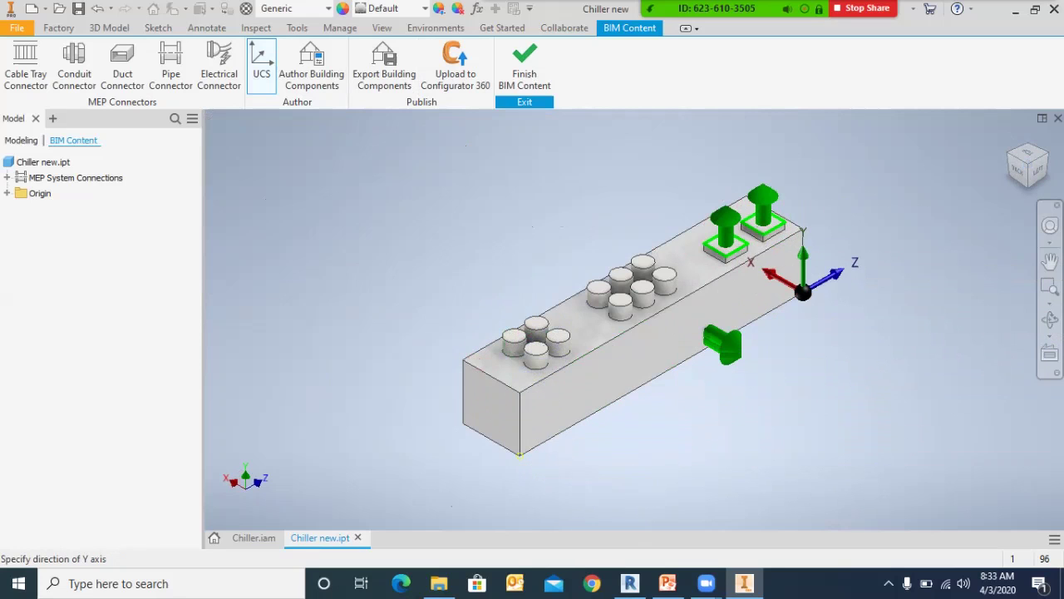
pyautogui.click(533, 474)
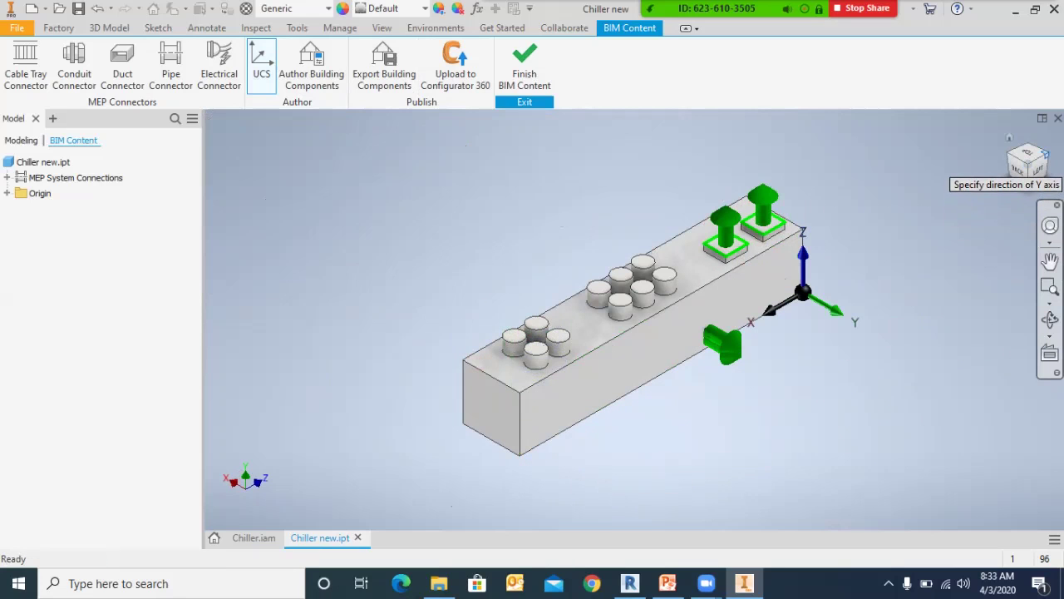
pyautogui.click(1048, 155)
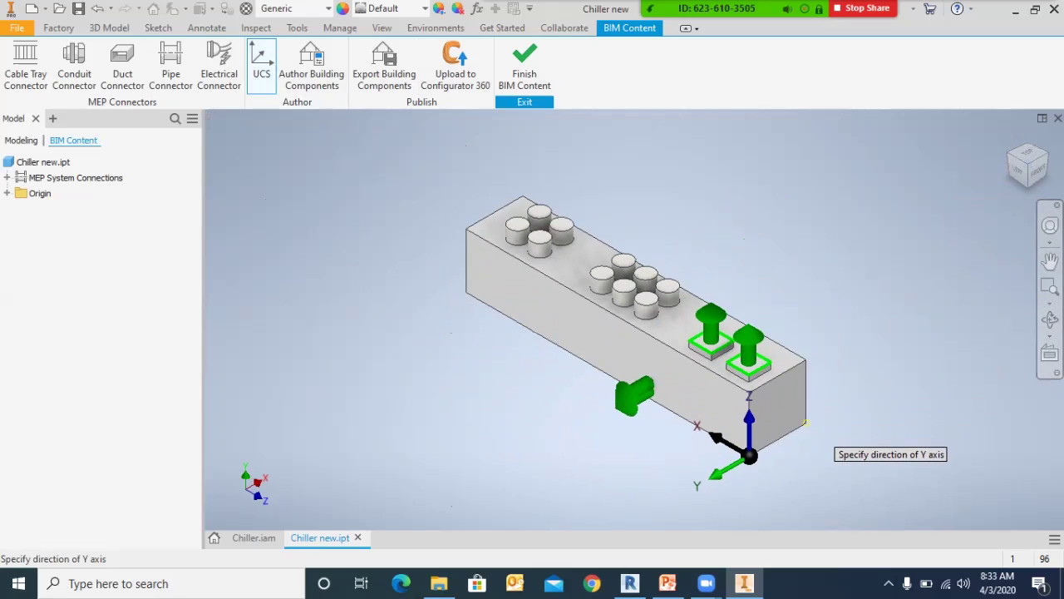
pyautogui.click(805, 424)
pyautogui.click(781, 415)
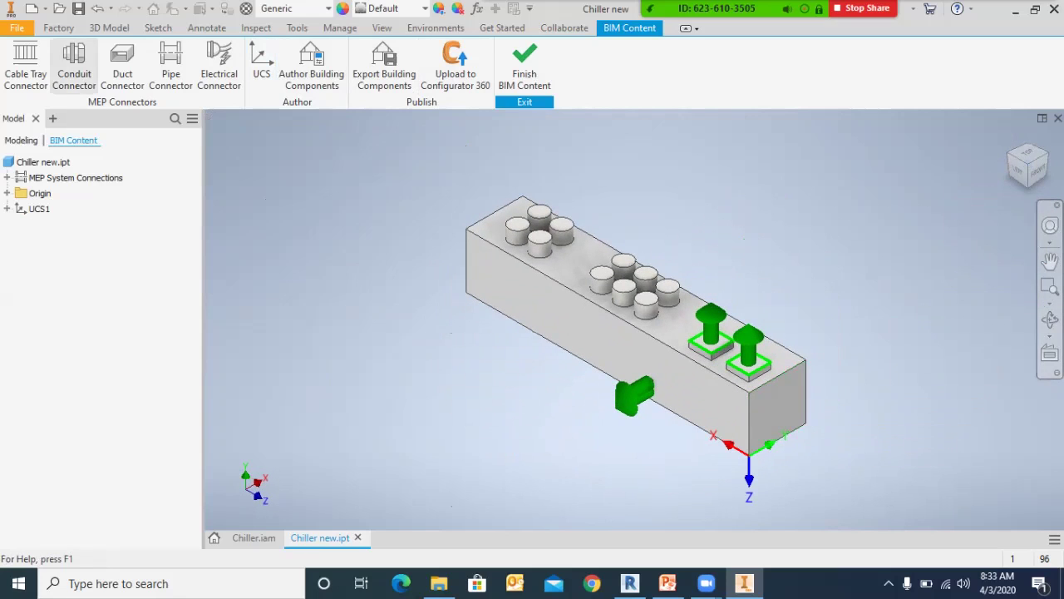
pyautogui.click(97, 9)
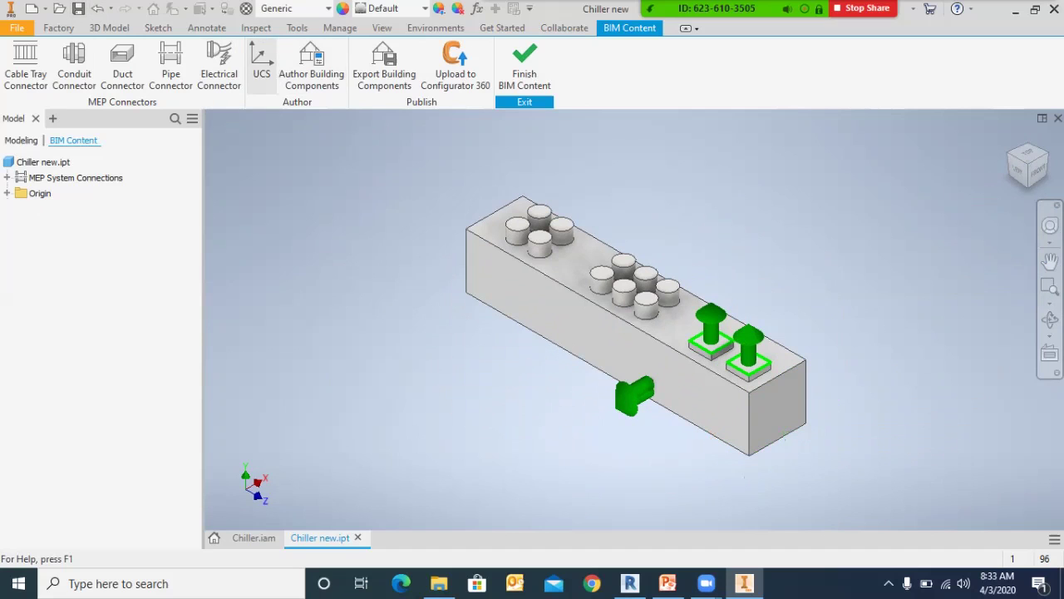
# Step: Create a UCS at the chiller's lower end corner, with X along the short bottom edge and Y along the long bottom edge
pyautogui.click(261, 67)
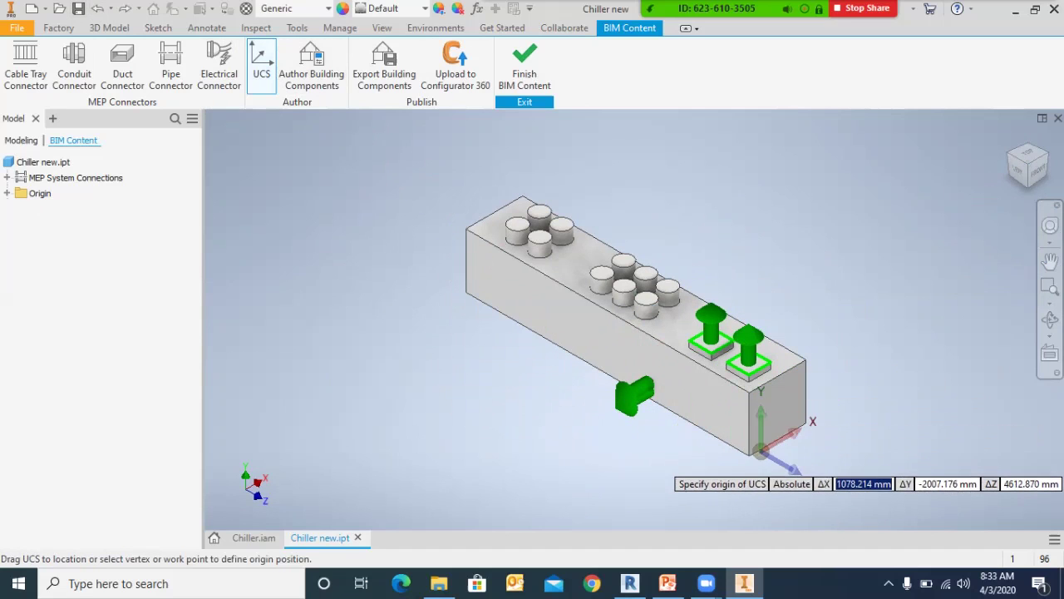
pyautogui.click(749, 454)
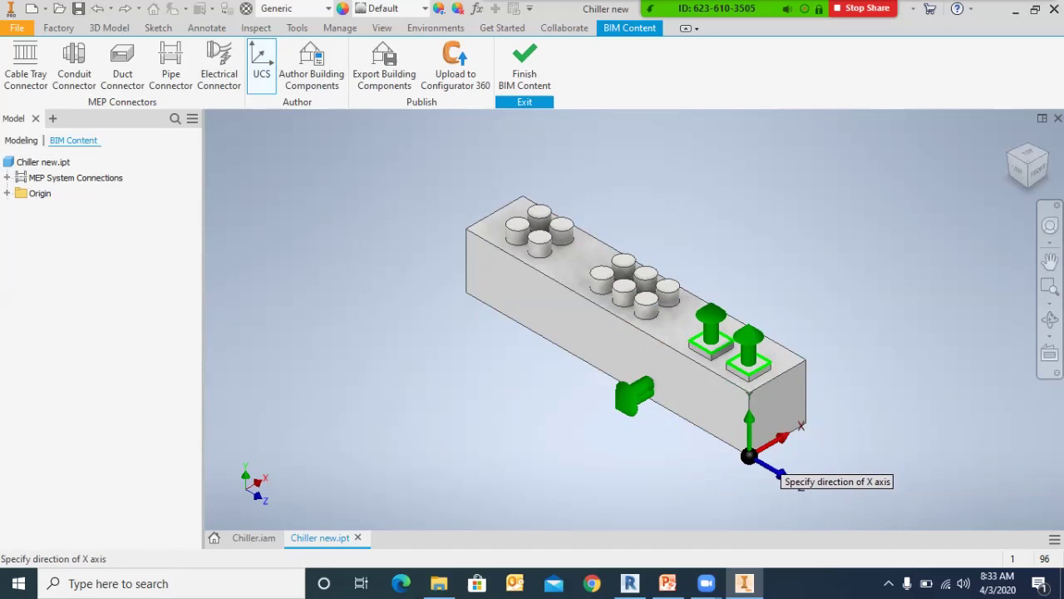
pyautogui.click(821, 439)
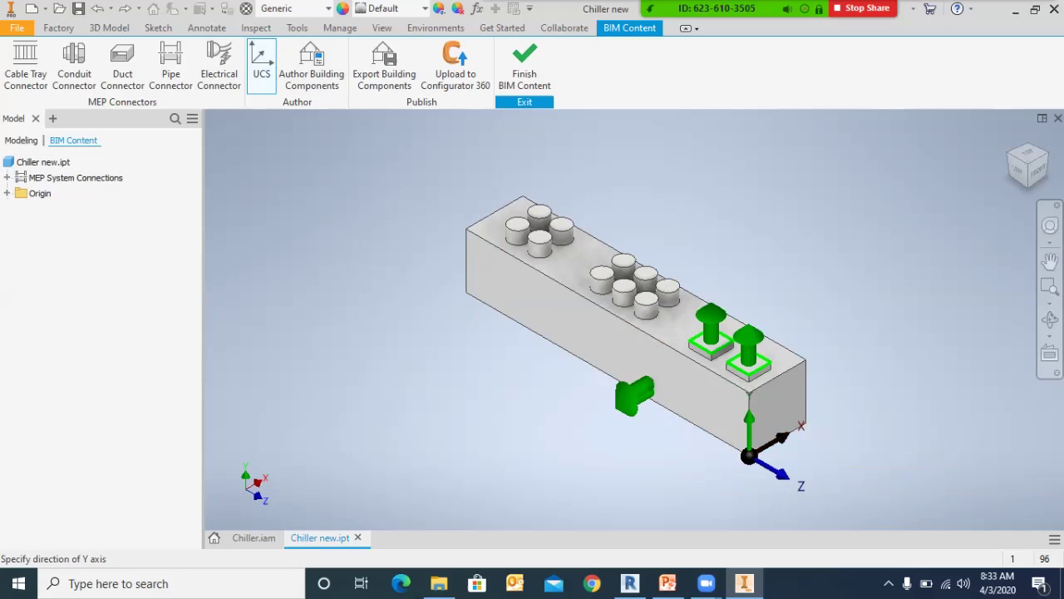
pyautogui.click(484, 311)
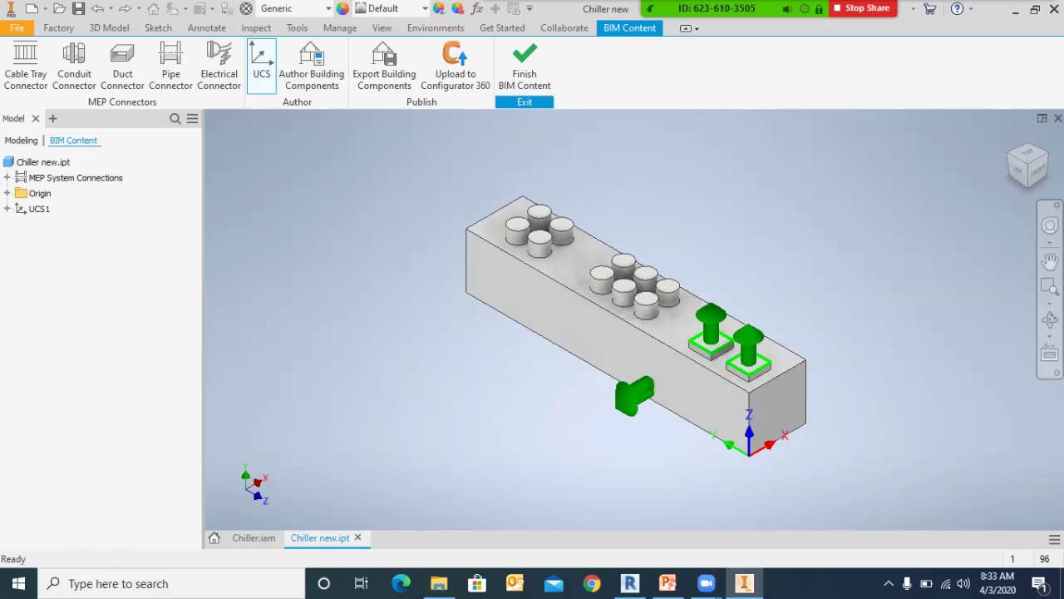
pyautogui.scroll(3, 748, 440)
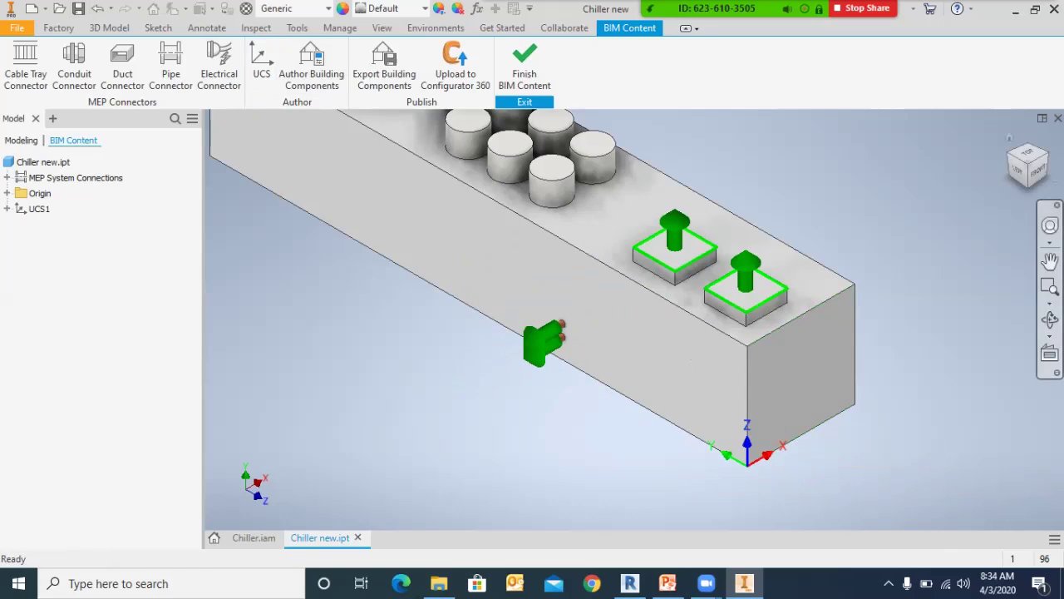
# Step: Start authoring the building component and open the OmniClass product classification to choose its component type
pyautogui.click(1008, 153)
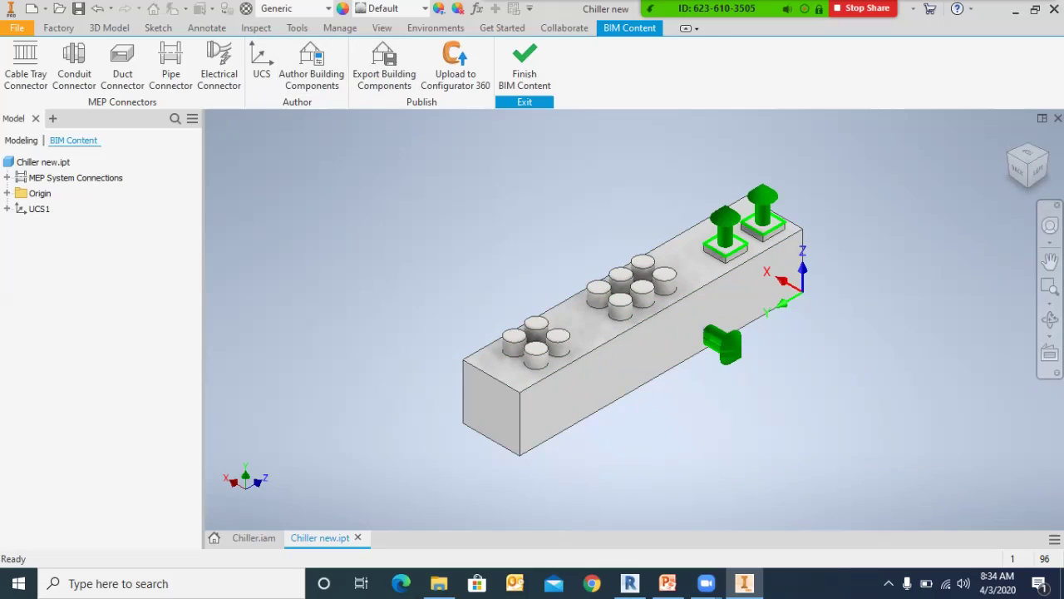
pyautogui.click(312, 67)
pyautogui.click(311, 66)
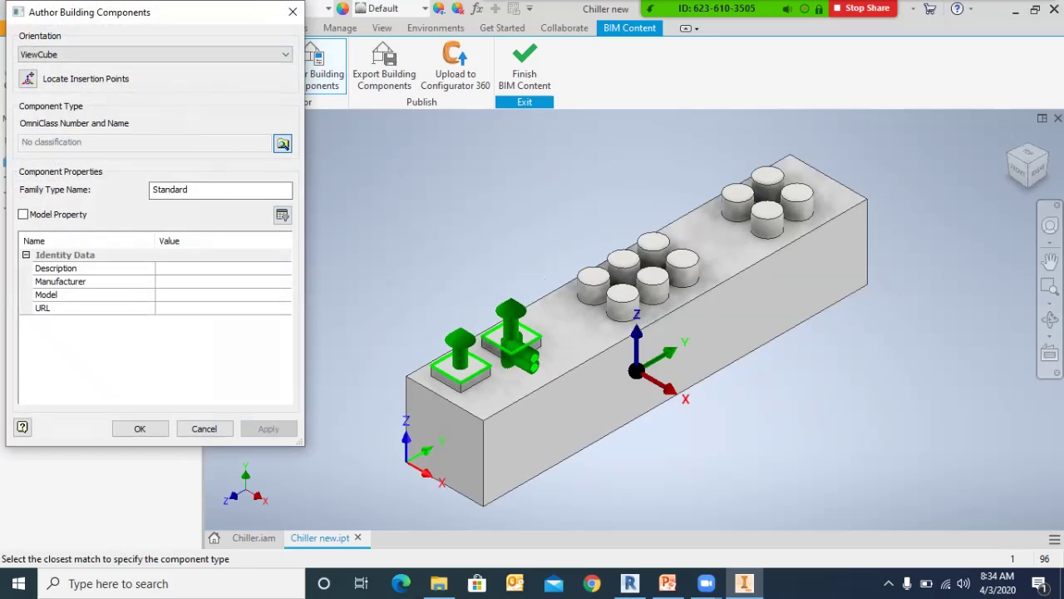
pyautogui.click(283, 143)
# Step: Browse the OmniClass Table 23 categories, including Climate Control (HVAC) and its HVAC Distribution Devices, for a suitable component type
pyautogui.scroll(-1, 233, 237)
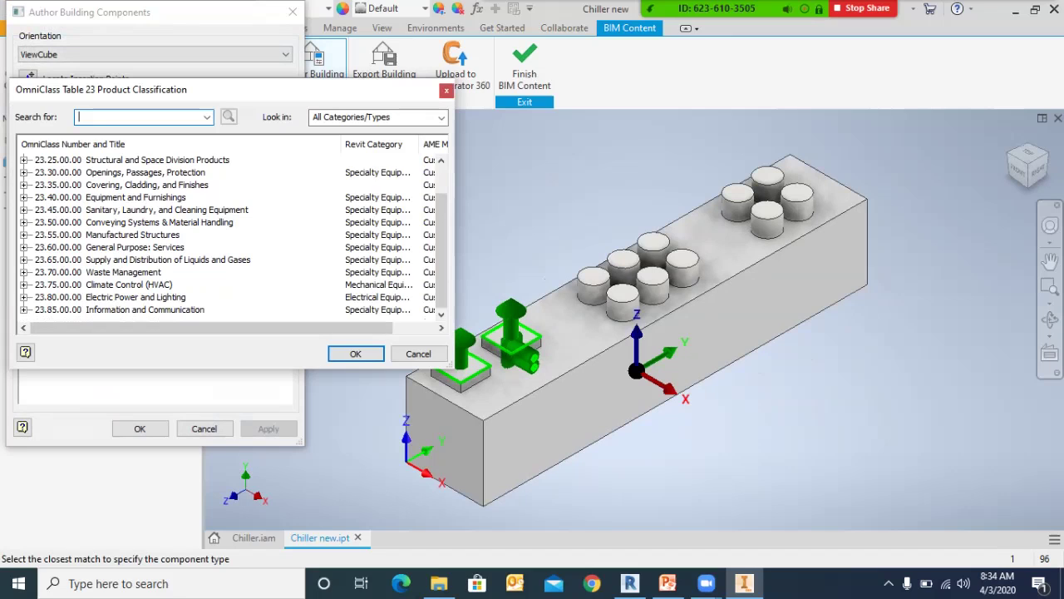
pyautogui.scroll(1, 233, 233)
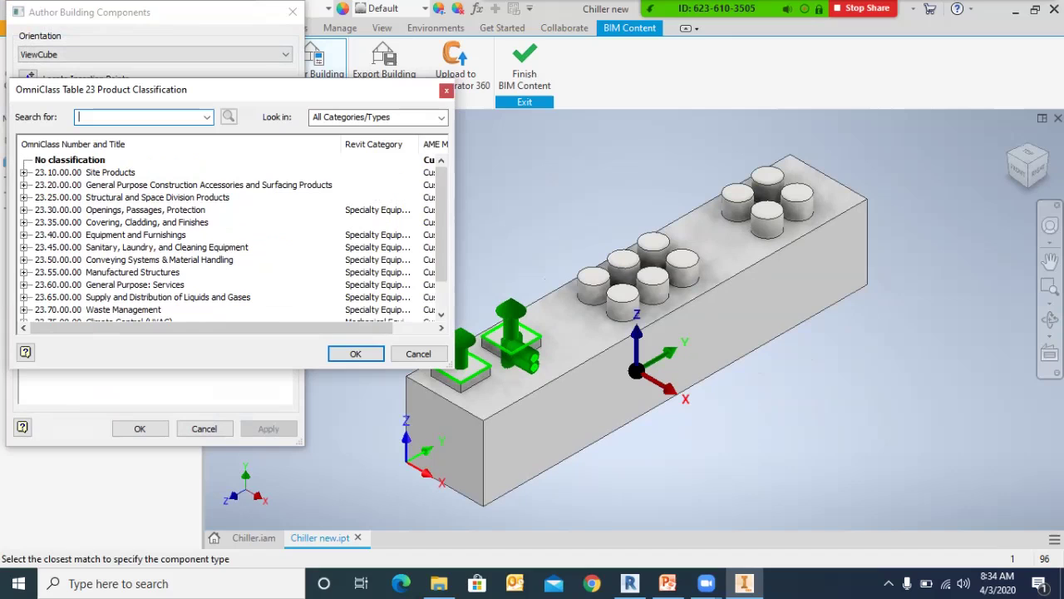
pyautogui.click(24, 235)
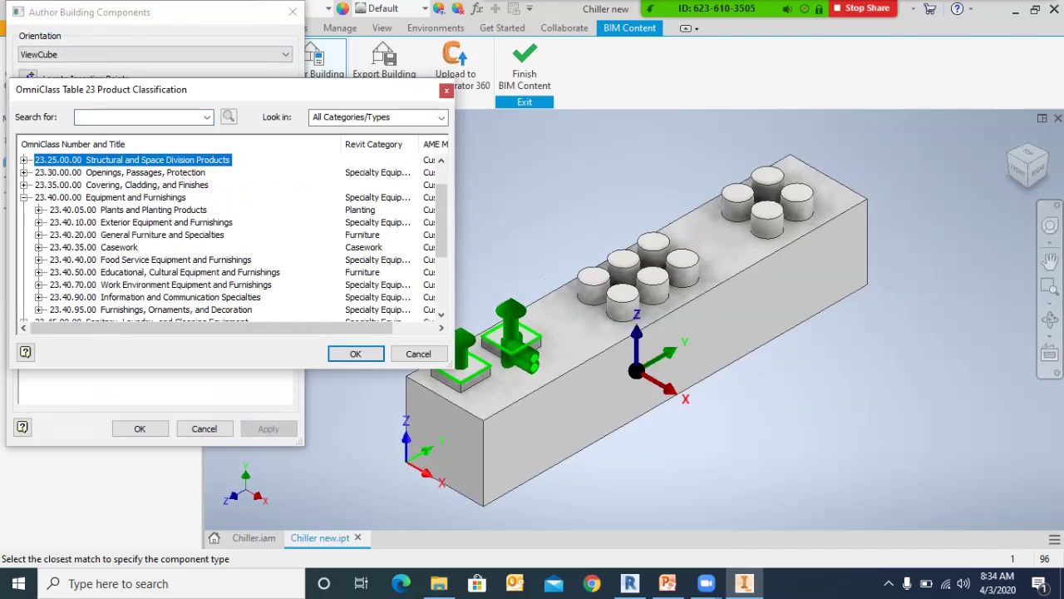
pyautogui.click(25, 198)
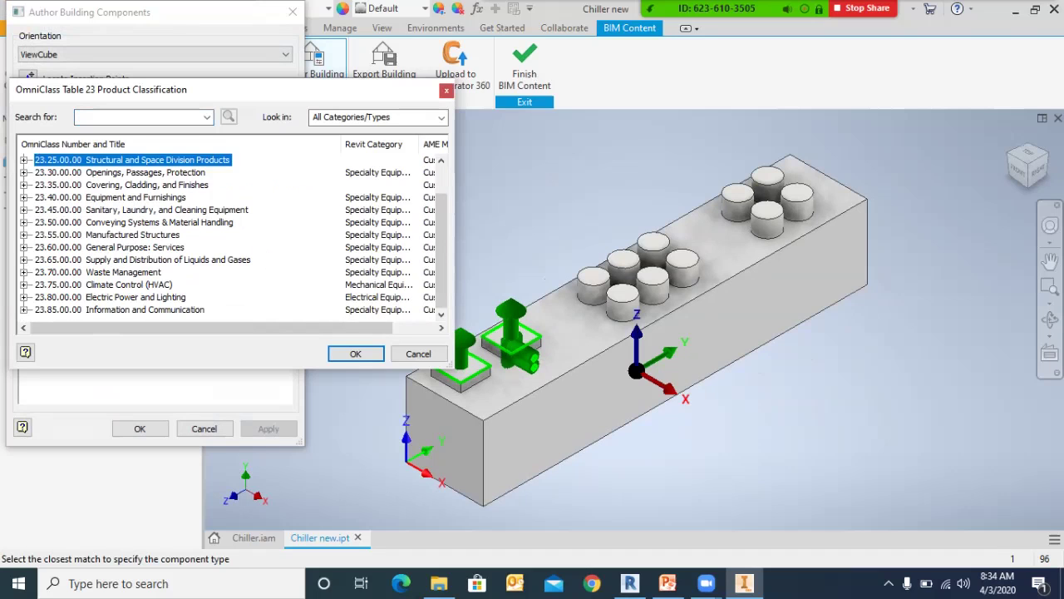
pyautogui.click(136, 297)
pyautogui.click(128, 284)
pyautogui.click(24, 285)
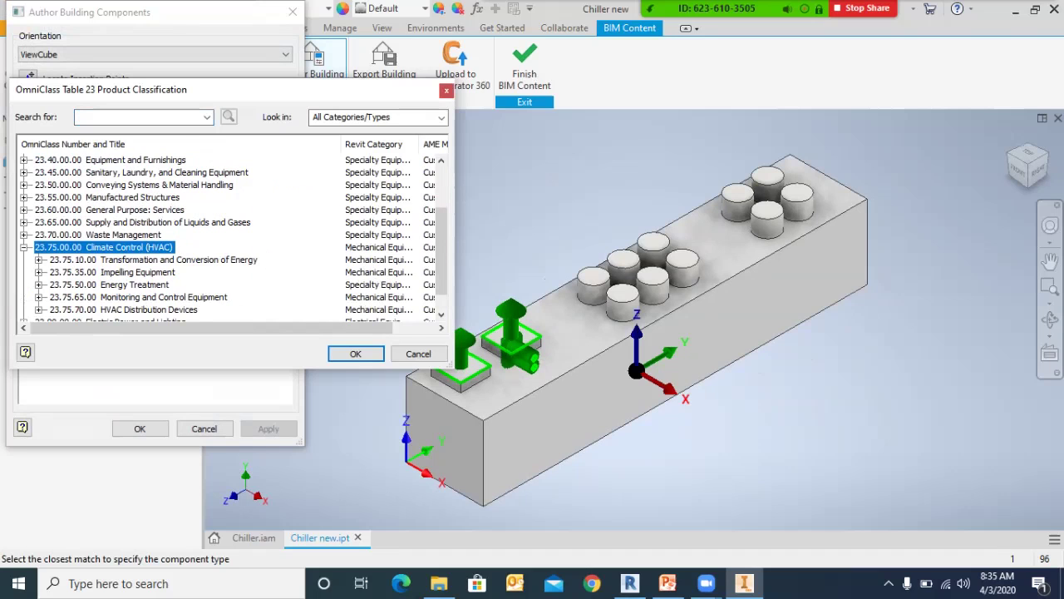
pyautogui.scroll(-1, 229, 238)
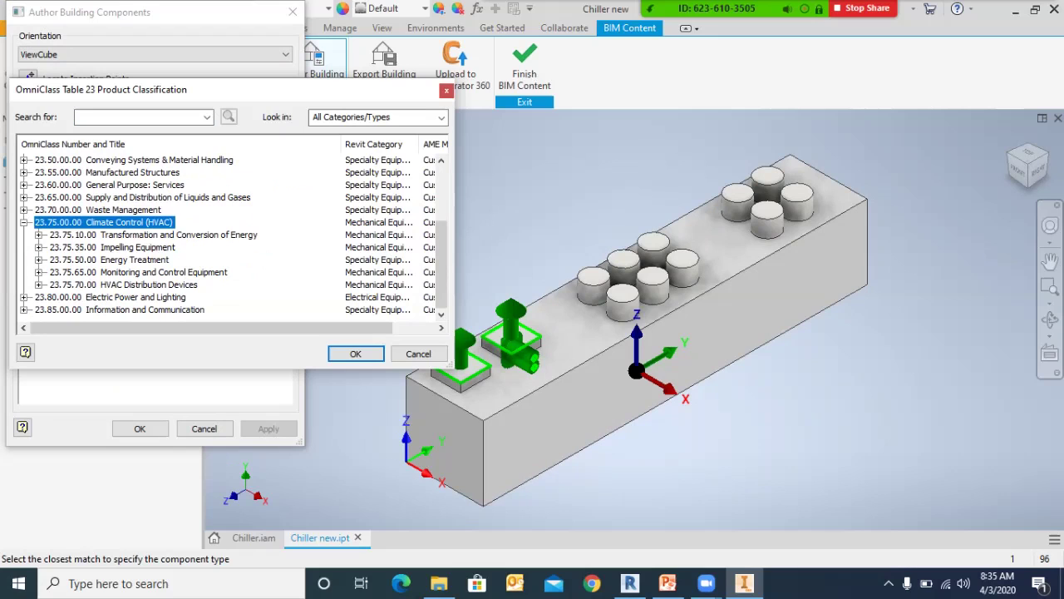
pyautogui.click(149, 285)
pyautogui.press('Right')
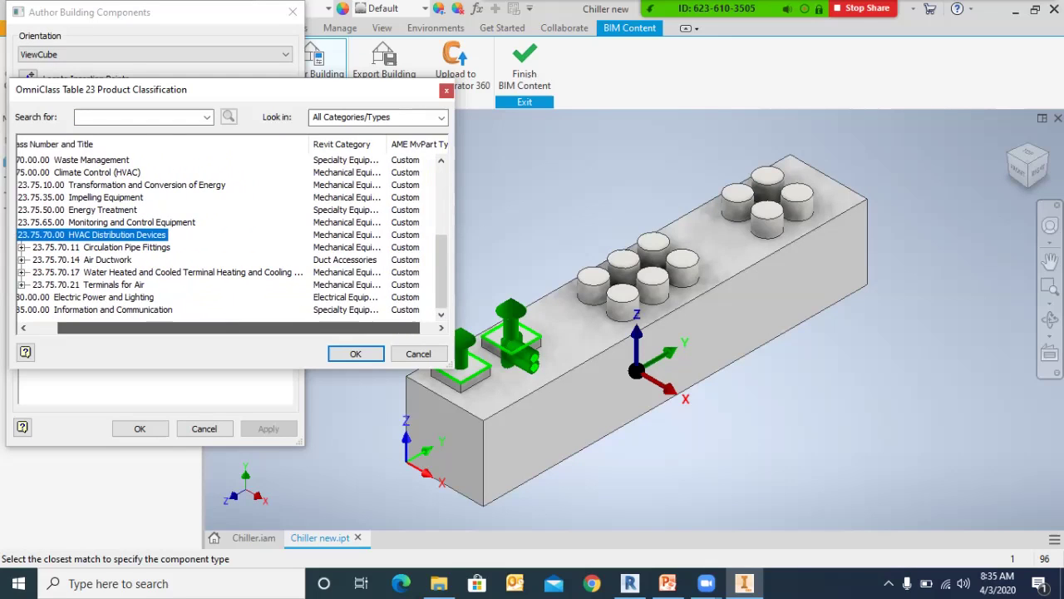
pyautogui.moveTo(254, 327); pyautogui.dragTo(211, 328)
# Step: Search the classification for "chiller" and assign 23.75.10.24.21.21.11 Absorption Water Chillers as the component type
pyautogui.click(138, 117)
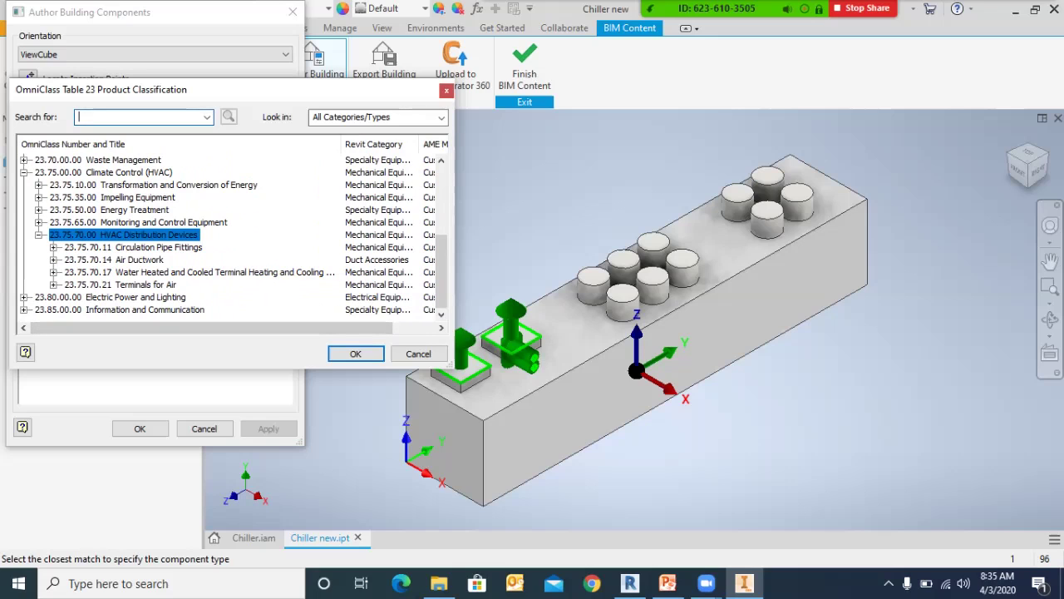
pyautogui.write('chiller')
pyautogui.press('Return')
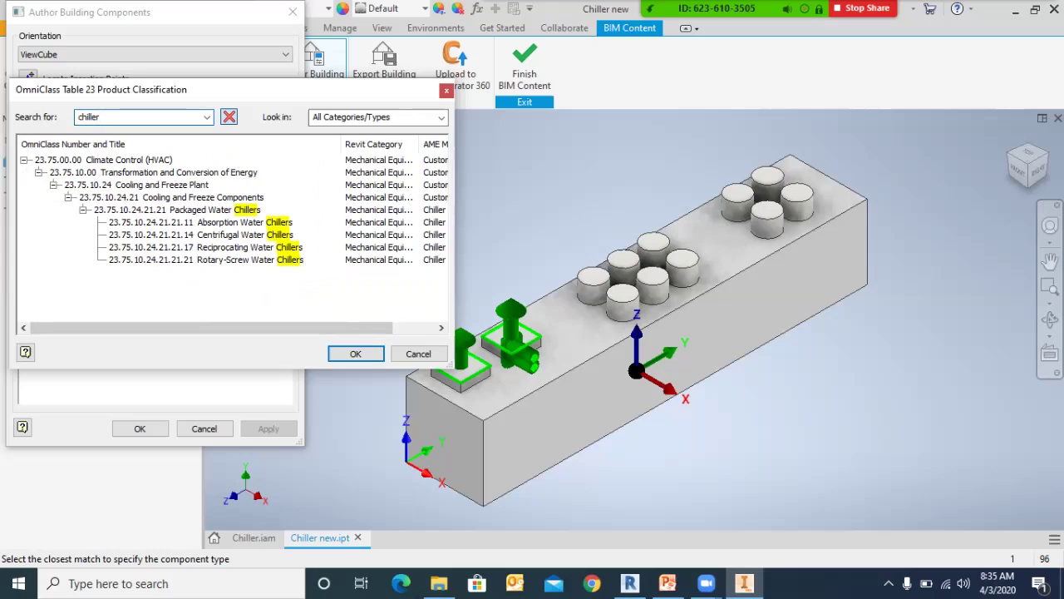
pyautogui.moveTo(211, 328); pyautogui.dragTo(253, 328)
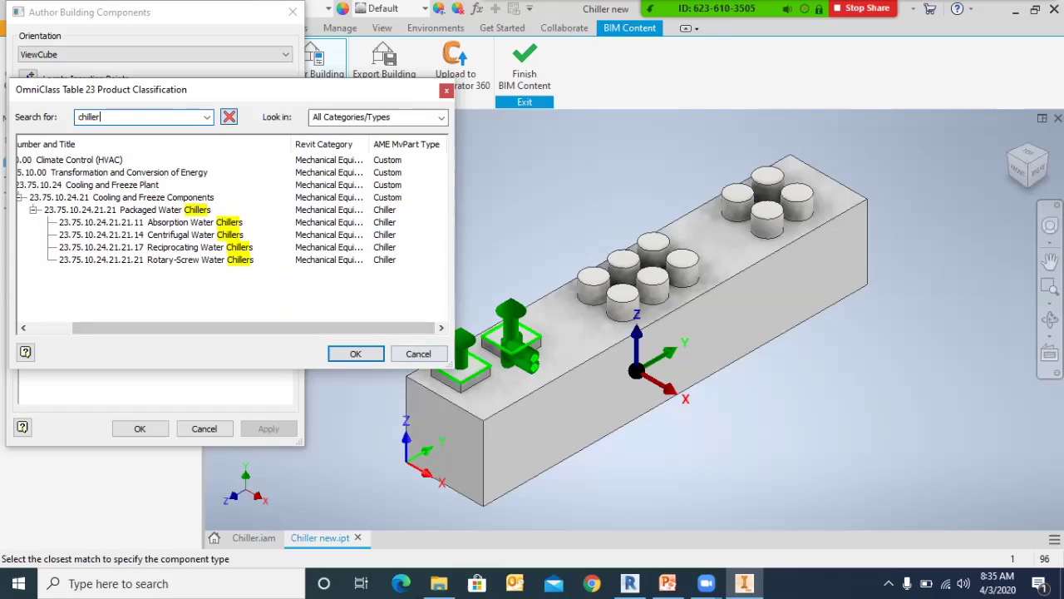
pyautogui.click(180, 222)
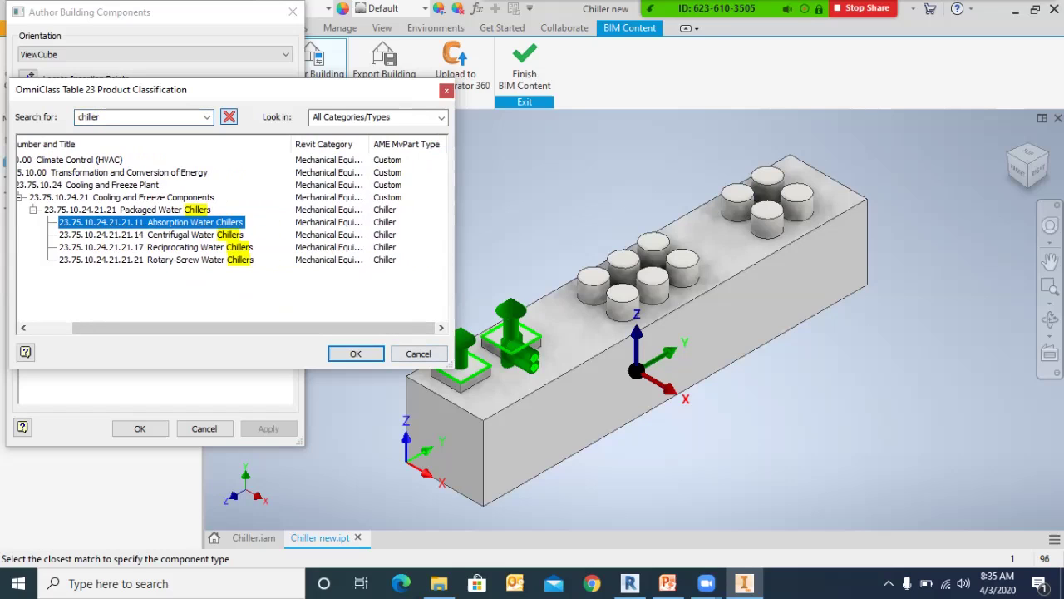
pyautogui.click(355, 353)
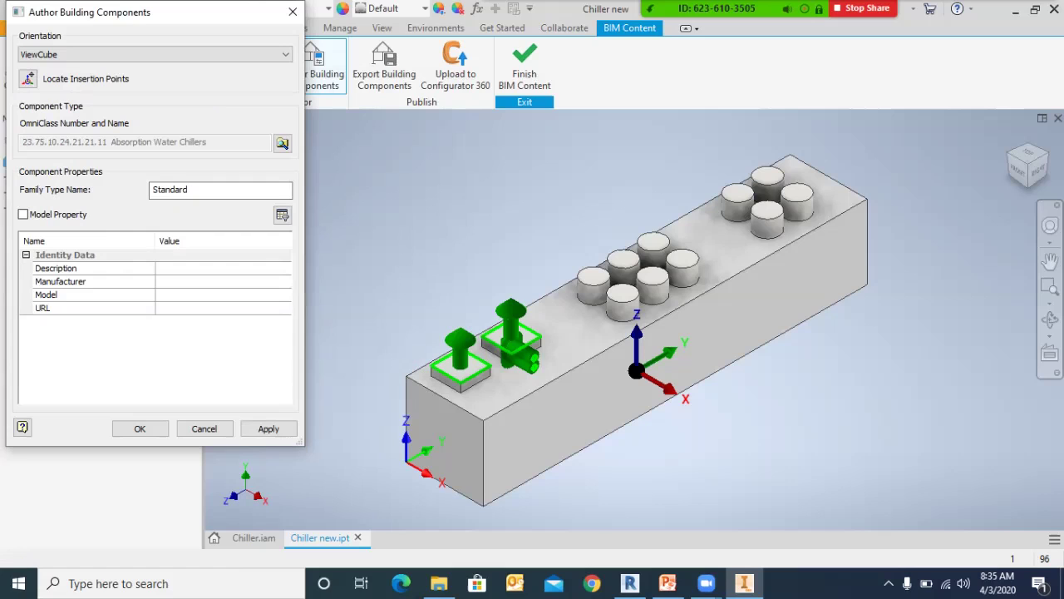
# Step: Include the model properties in the component properties, review the list, and accept the building component authoring
pyautogui.click(24, 214)
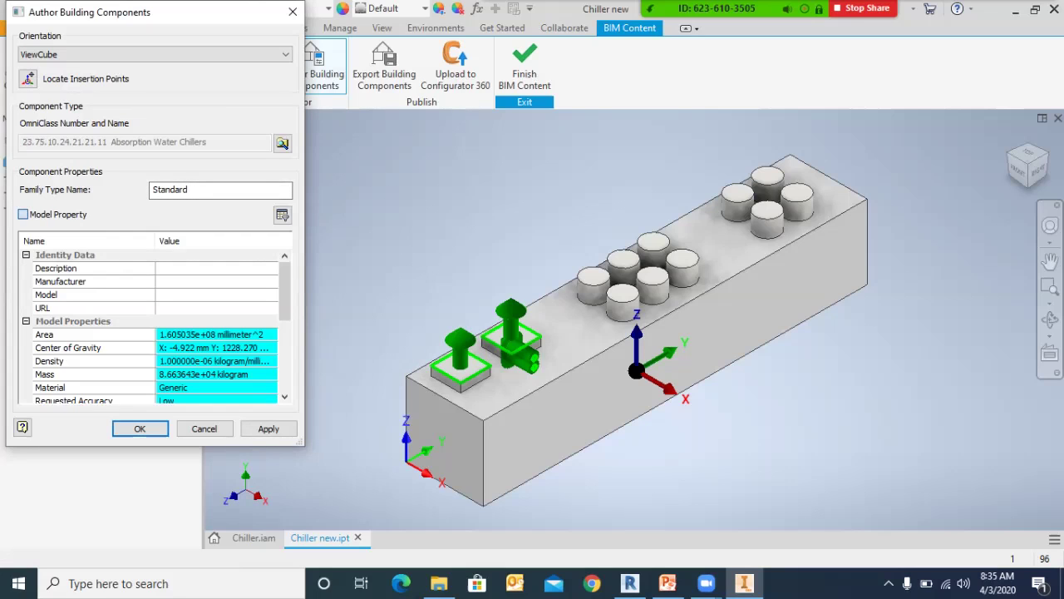
pyautogui.scroll(-5, 156, 325)
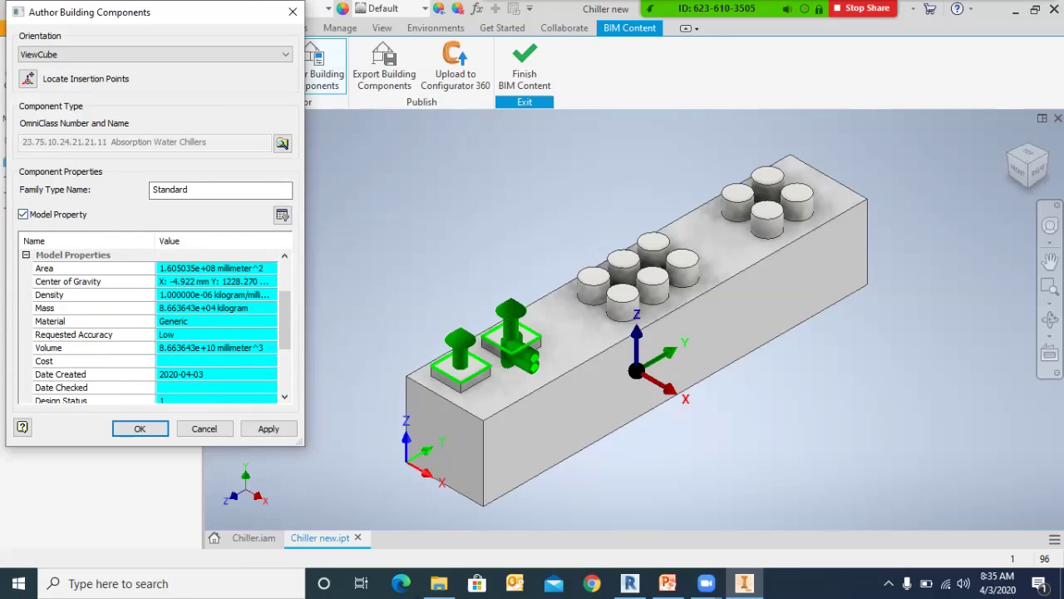
pyautogui.scroll(-1, 156, 326)
pyautogui.scroll(-3, 156, 326)
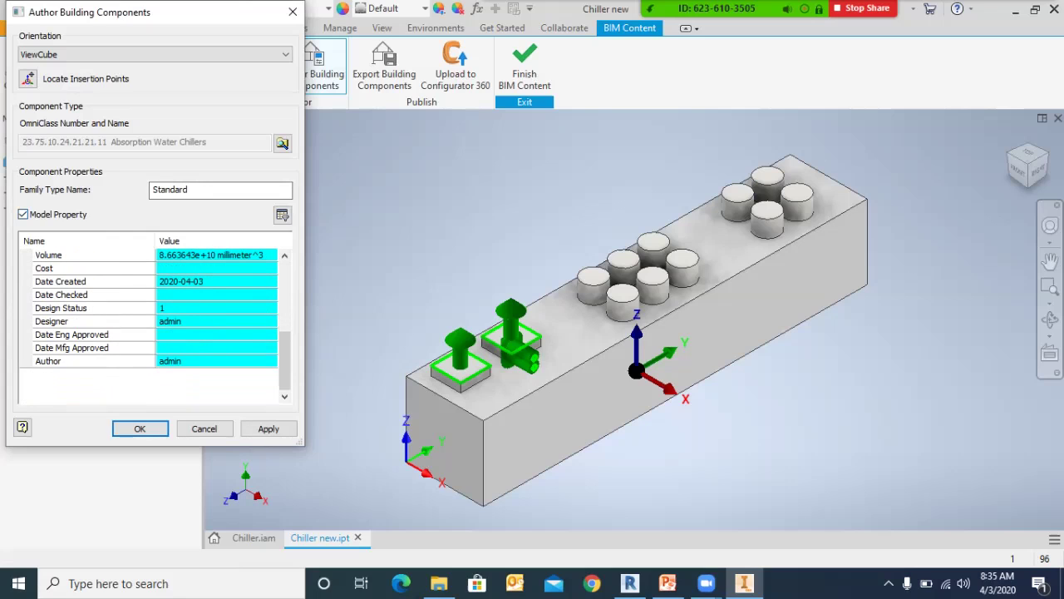
pyautogui.scroll(5, 157, 326)
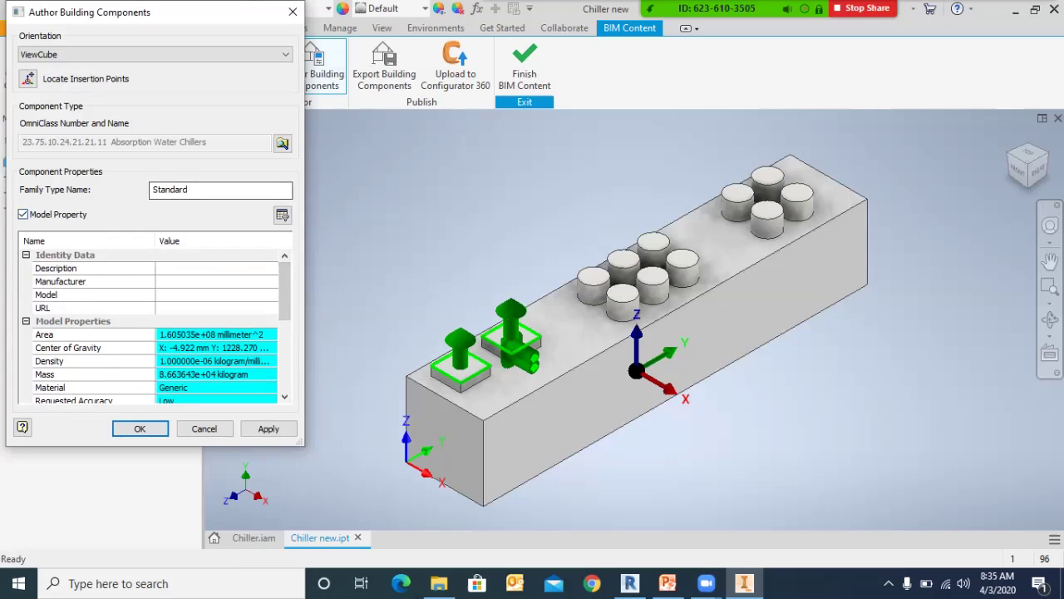
pyautogui.click(139, 429)
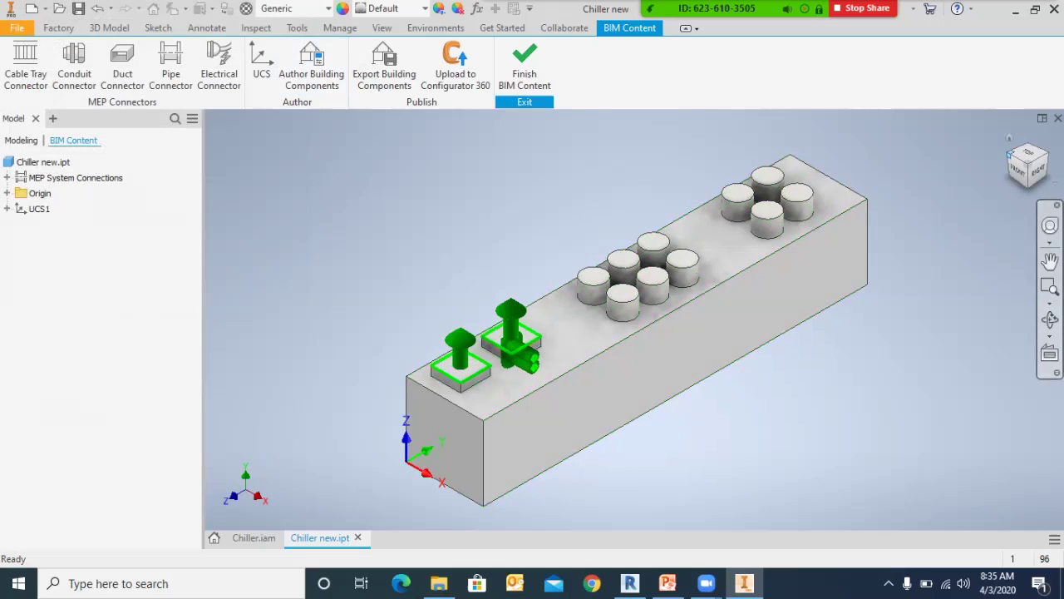
# Step: Switch to PowerPoint to review the slide on steps for creating BIM objects, and return to Inventor
pyautogui.click(1010, 154)
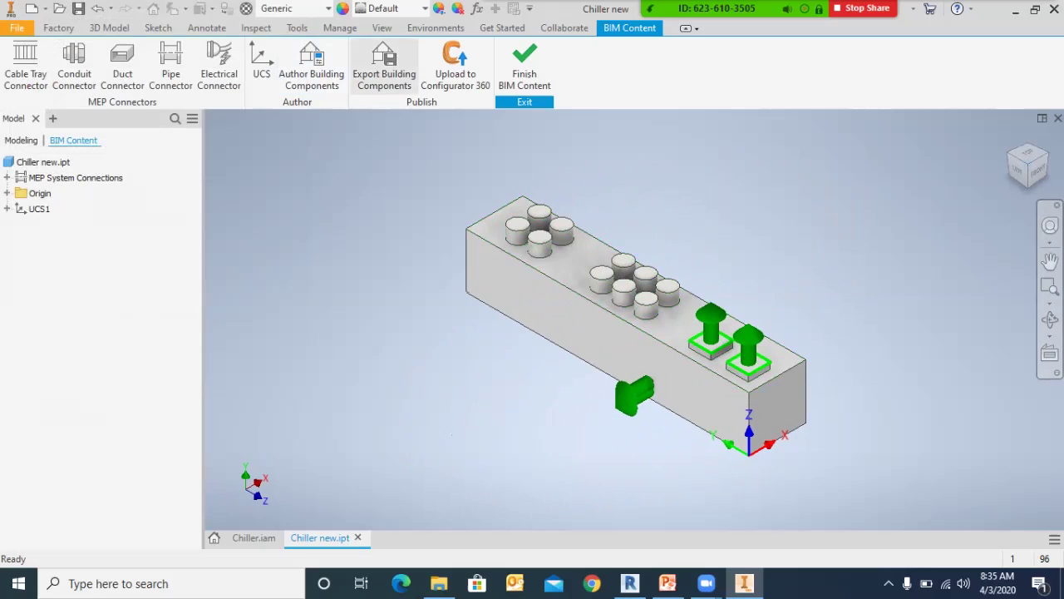
pyautogui.click(668, 583)
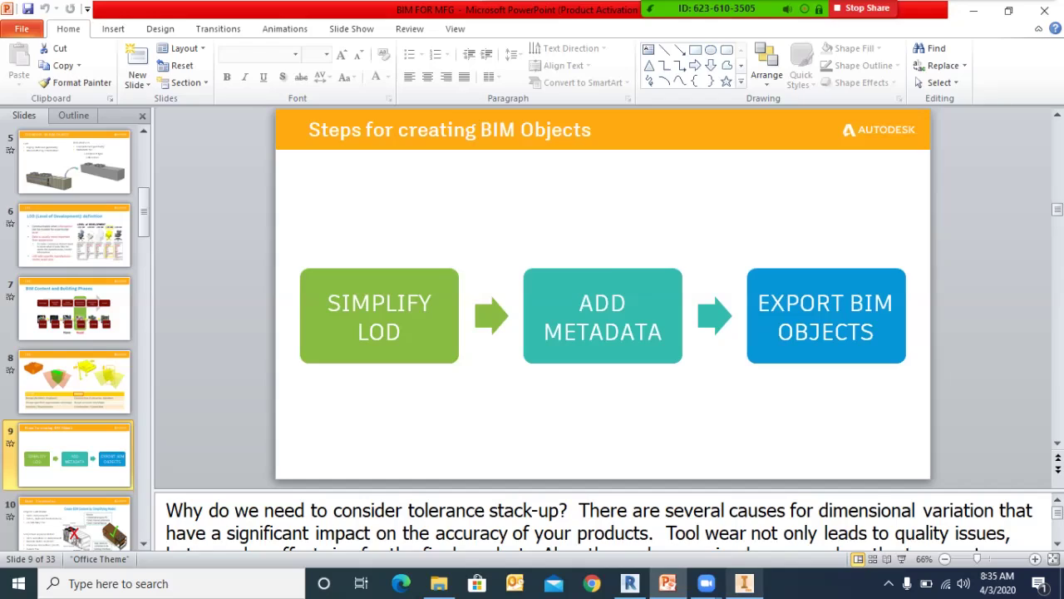
pyautogui.click(744, 583)
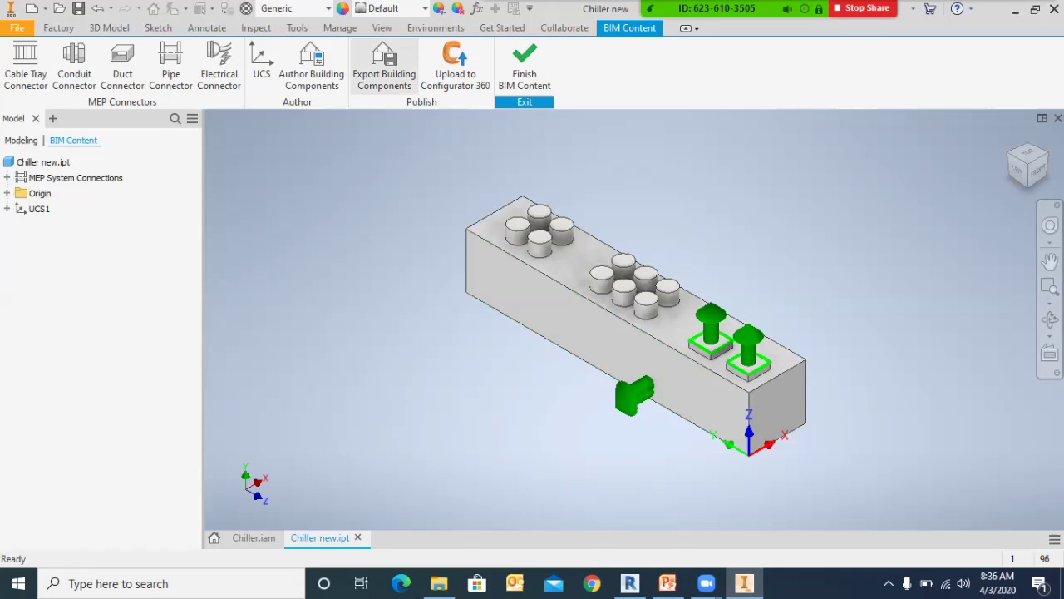
# Step: Start exporting the building component, save the document when asked, and name the export file "Chiller revit" in the BIM folder
pyautogui.click(384, 62)
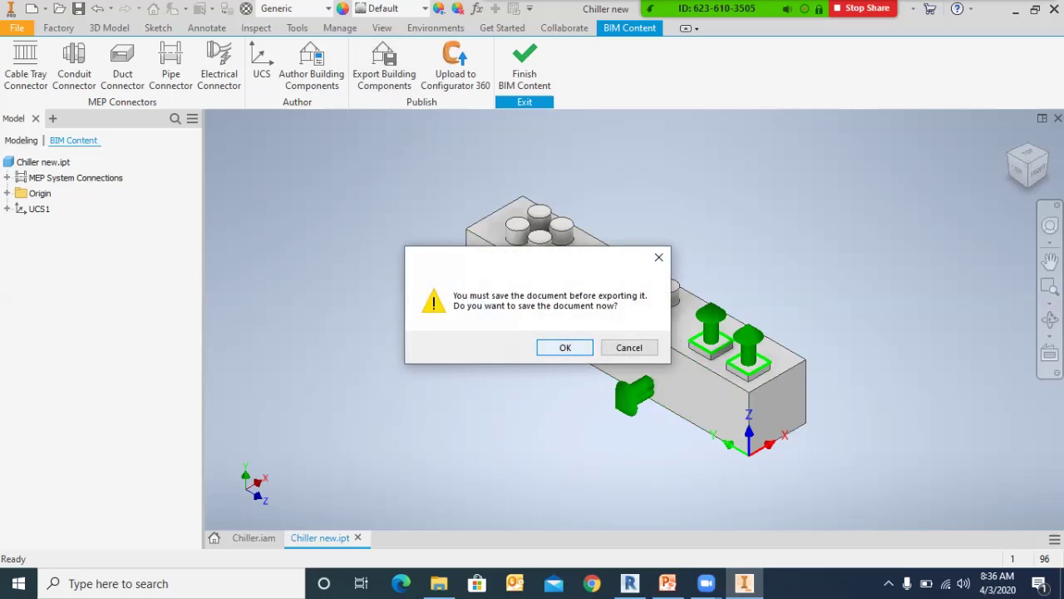
pyautogui.click(556, 347)
pyautogui.click(611, 221)
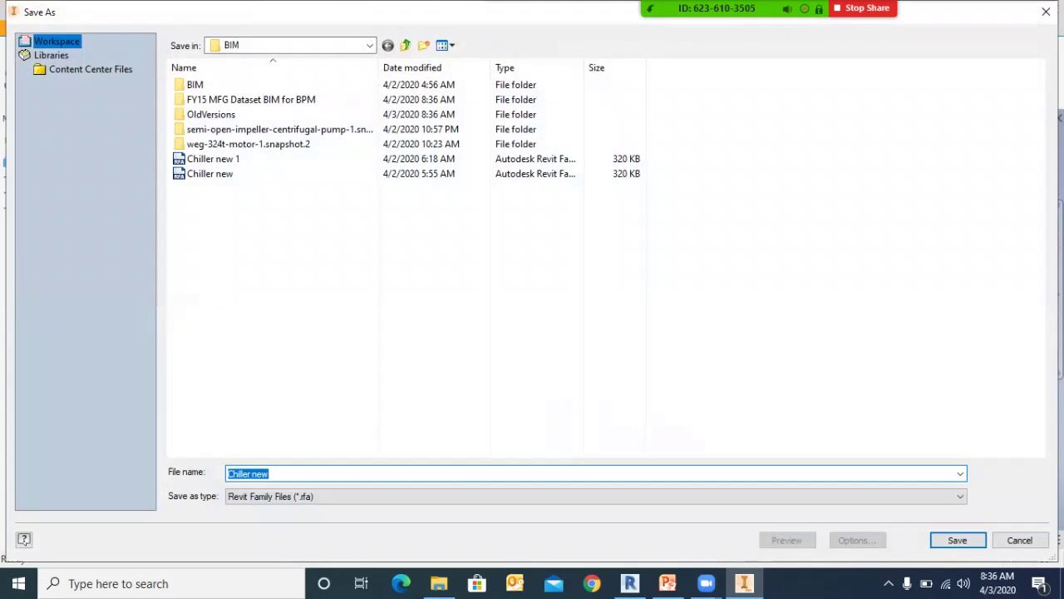
pyautogui.click(287, 474)
pyautogui.press('BackSpace')
pyautogui.press('BackSpace')
pyautogui.press('BackSpace')
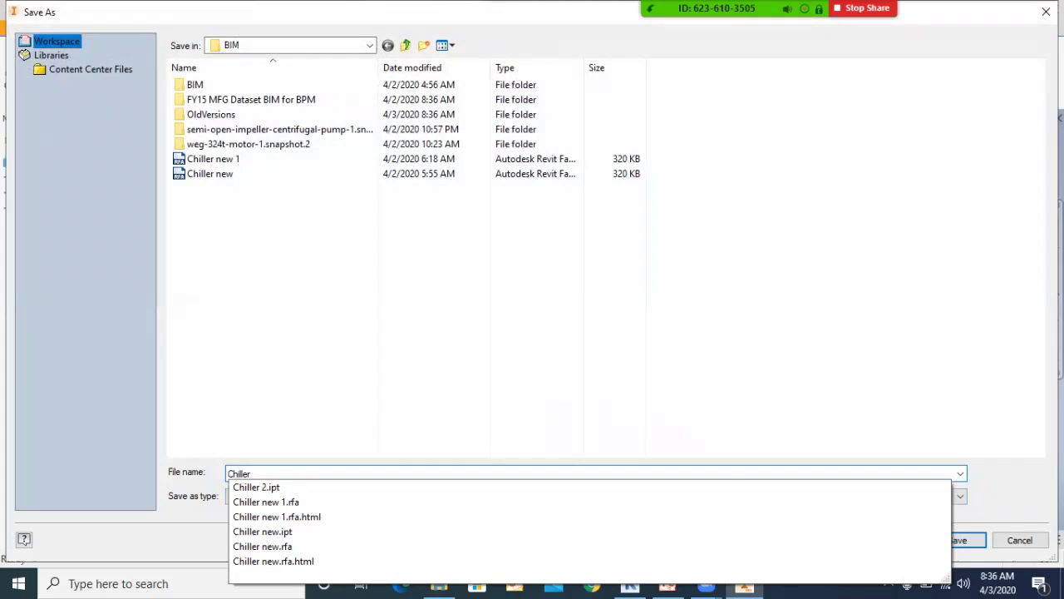
pyautogui.write('revit')
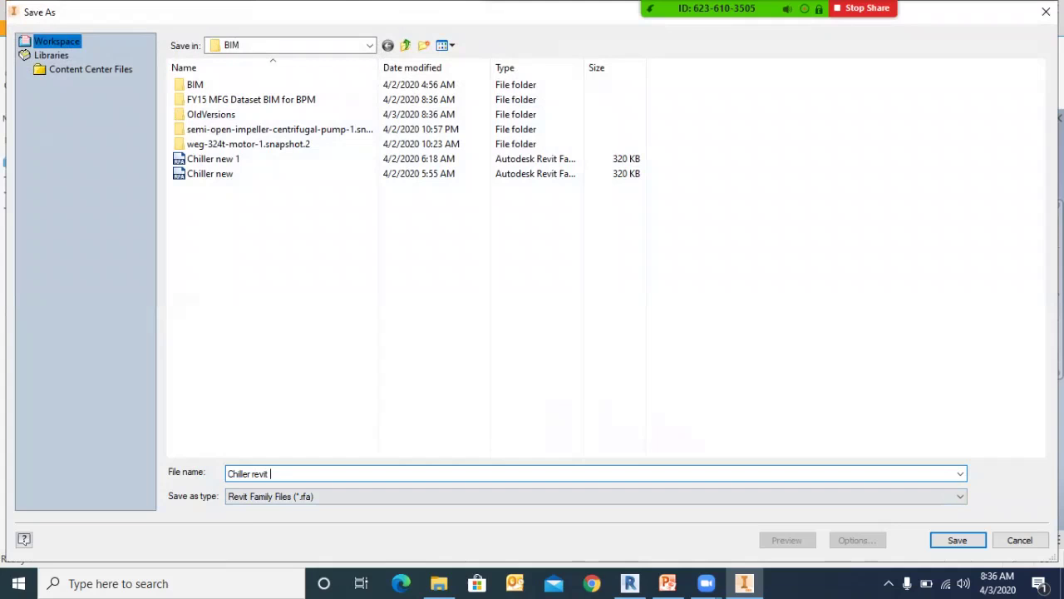
# Step: Review the available export file types, including IFC2x3 and Autodesk Exchange Files, and keep Revit Family Files (*.rfa)
pyautogui.click(595, 496)
pyautogui.press('Down')
pyautogui.press('Down')
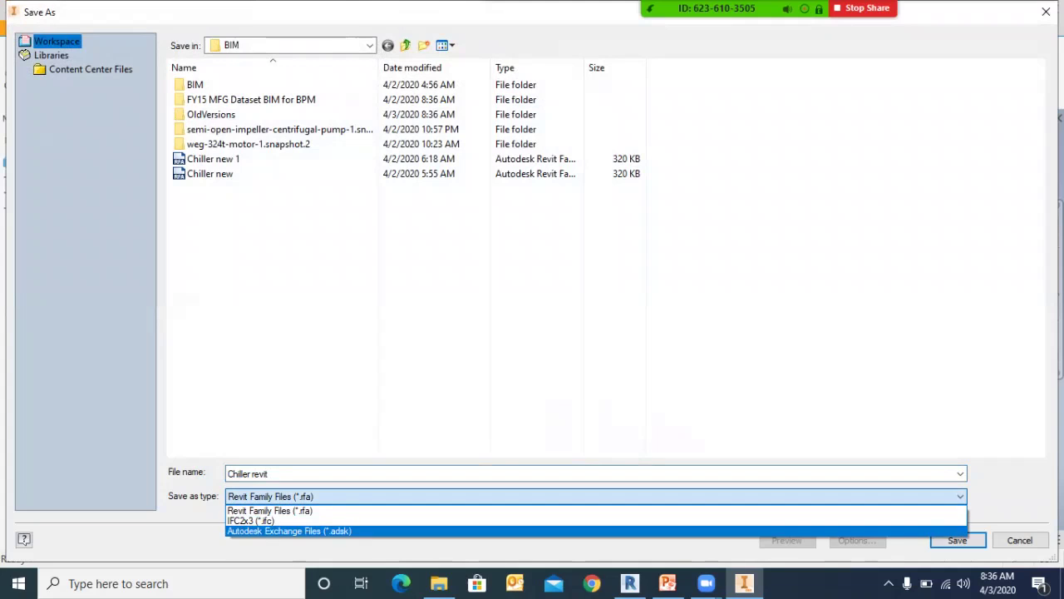
pyautogui.click(270, 511)
pyautogui.click(595, 497)
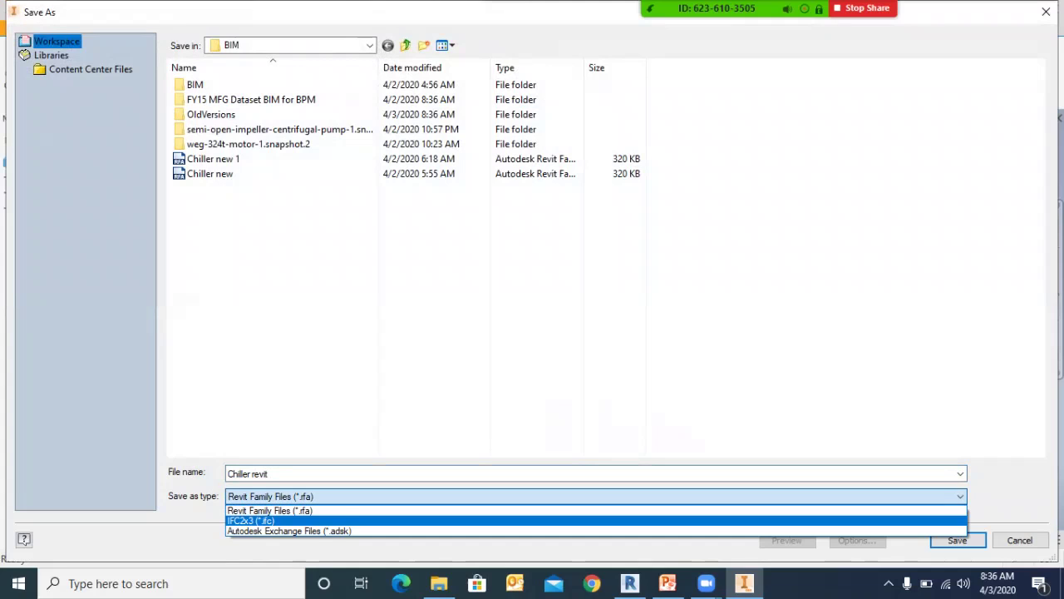
pyautogui.press('Up')
pyautogui.press('Down')
pyautogui.press('Down')
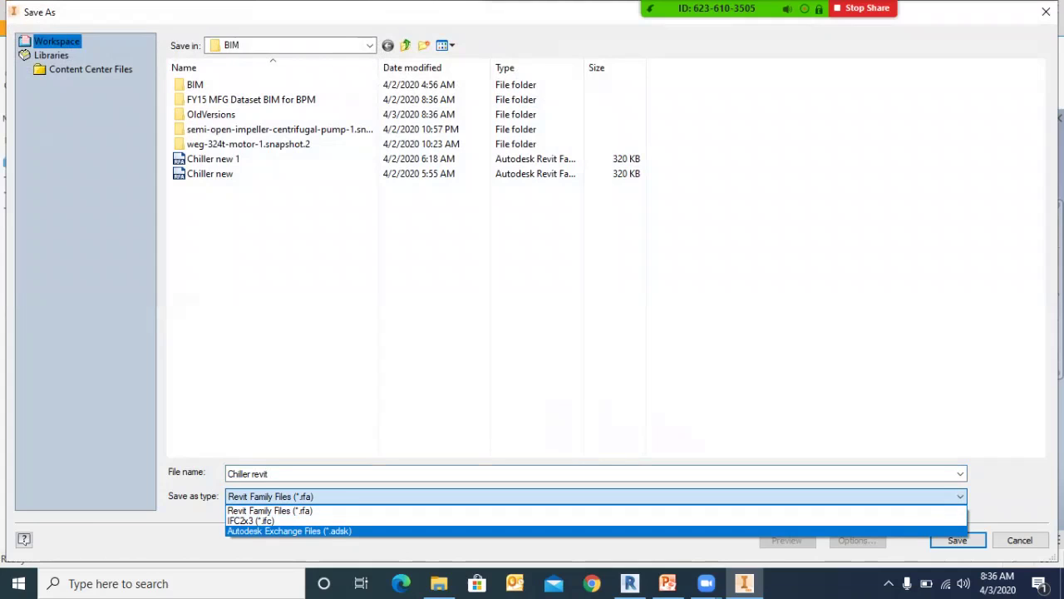
pyautogui.press('Escape')
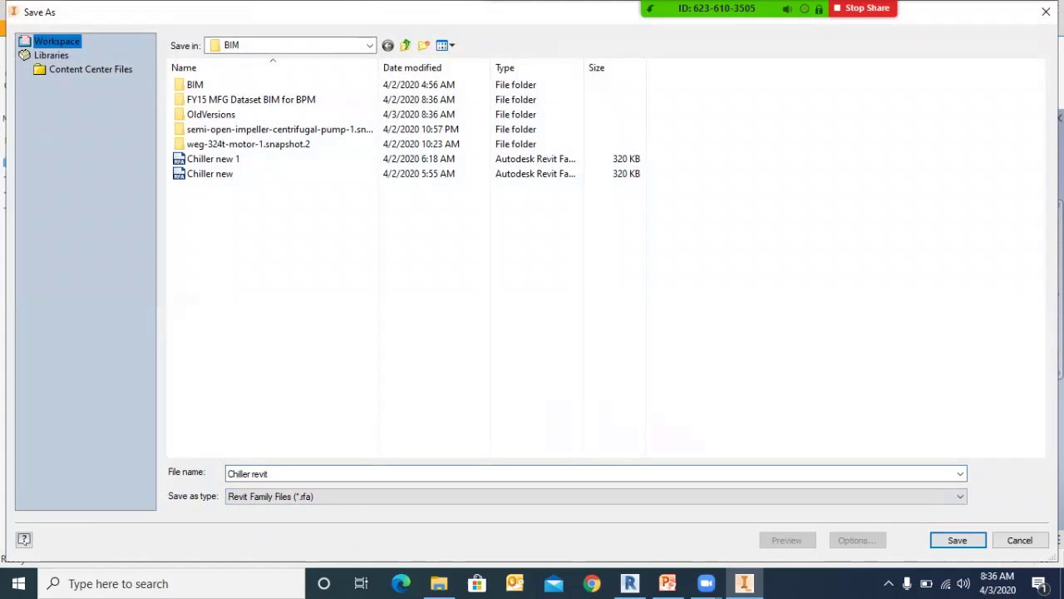
# Step: Switch to Revit and examine which file types can be loaded as a mechanical equipment family, without loading anything
pyautogui.click(630, 582)
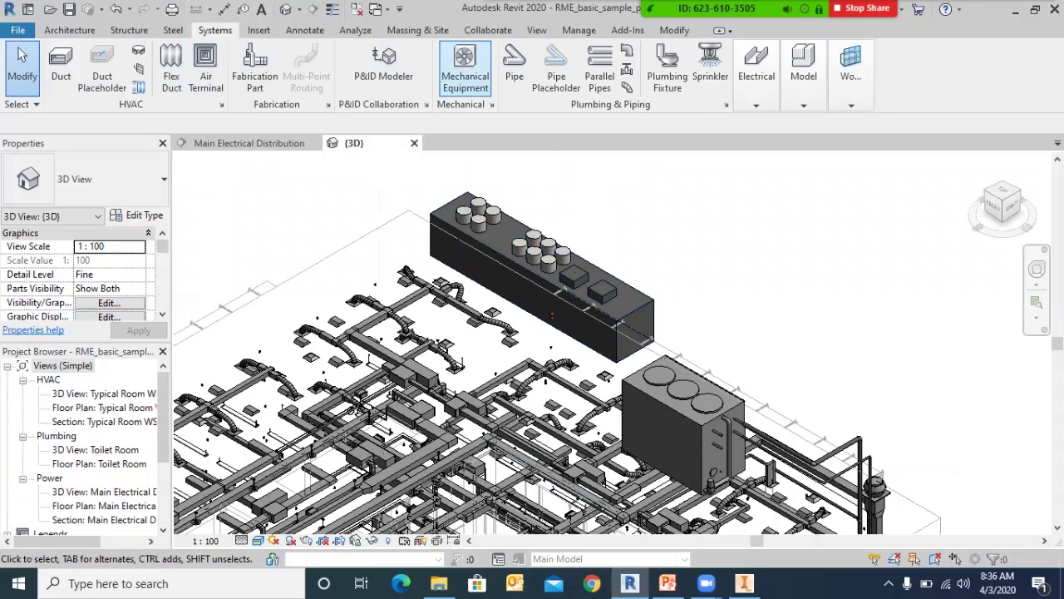
pyautogui.click(465, 70)
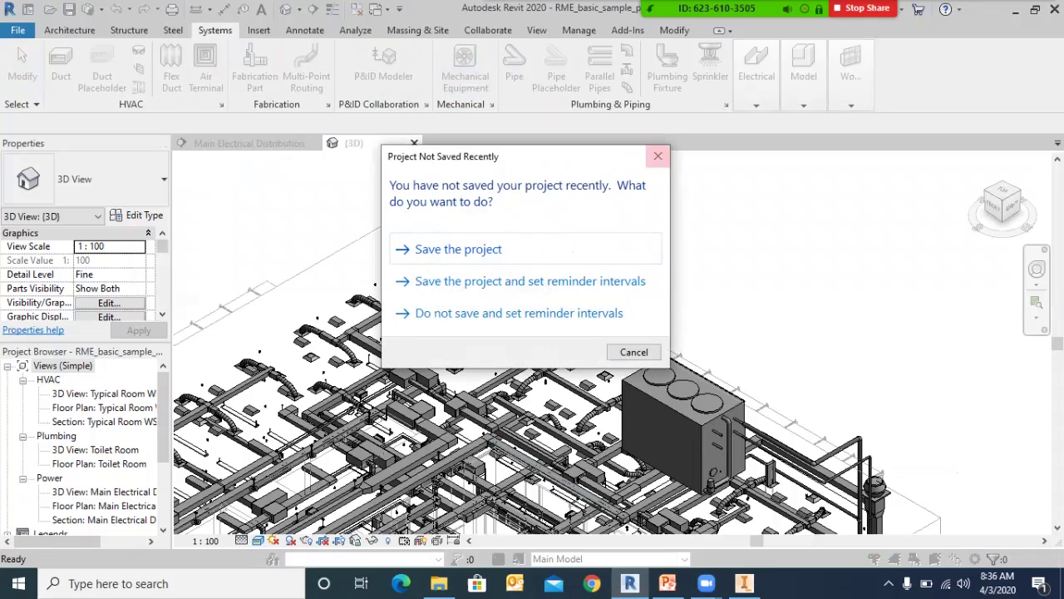
pyautogui.click(658, 156)
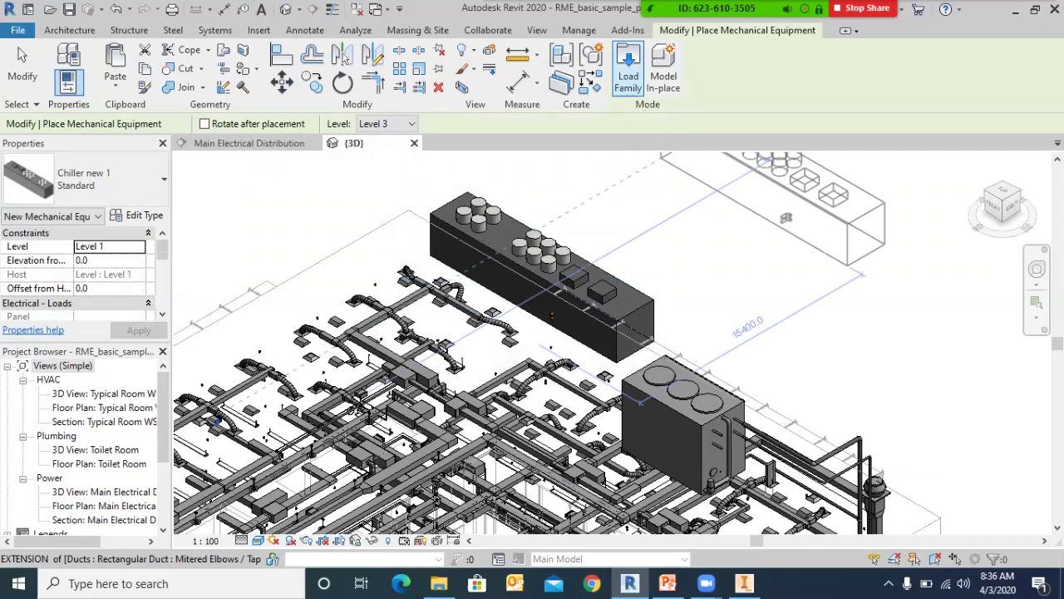
pyautogui.click(628, 66)
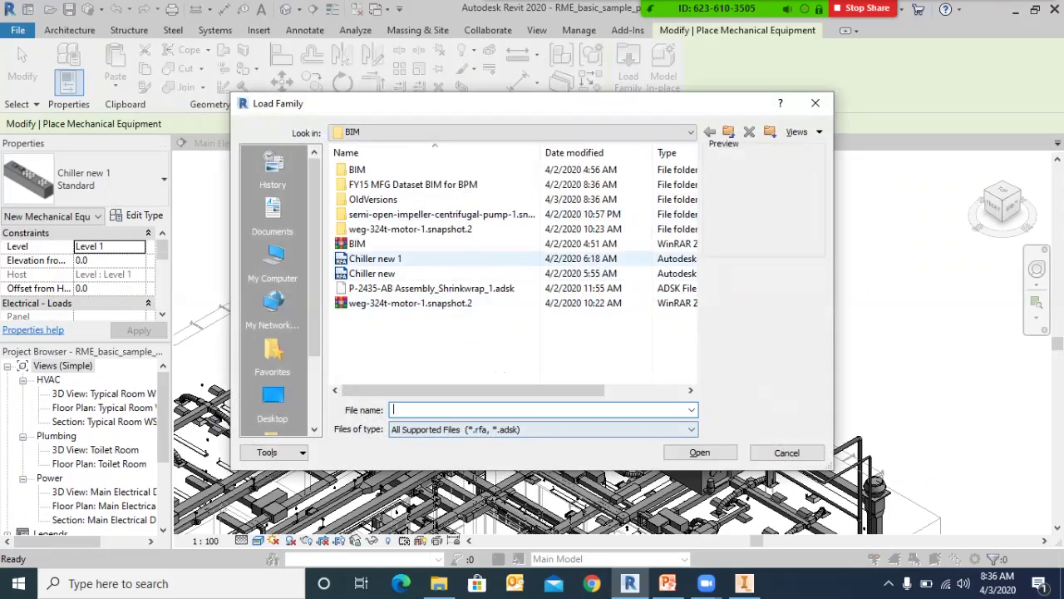
pyautogui.click(544, 430)
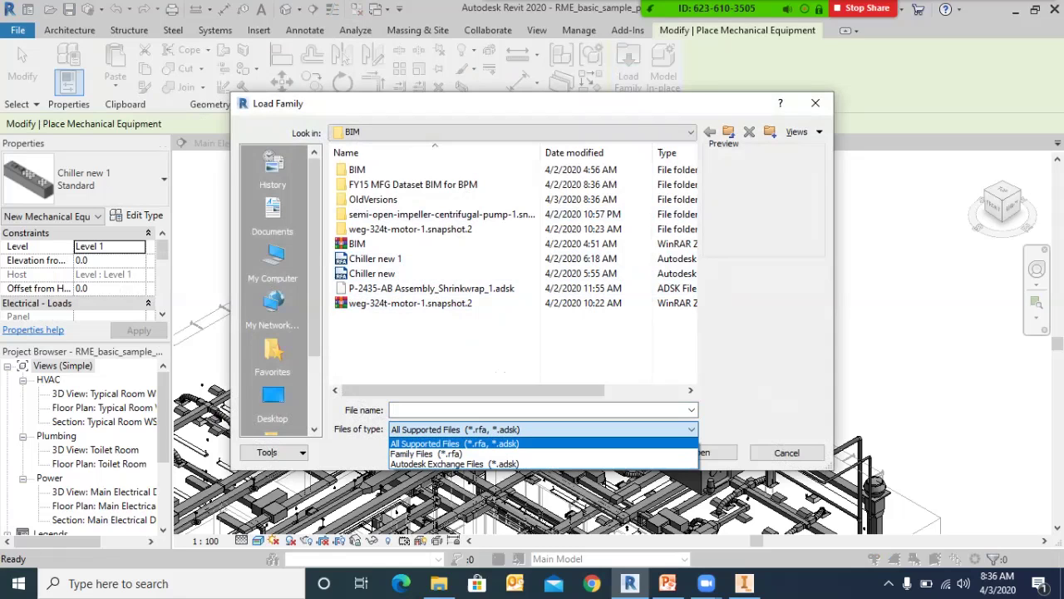
pyautogui.click(816, 104)
pyautogui.click(816, 104)
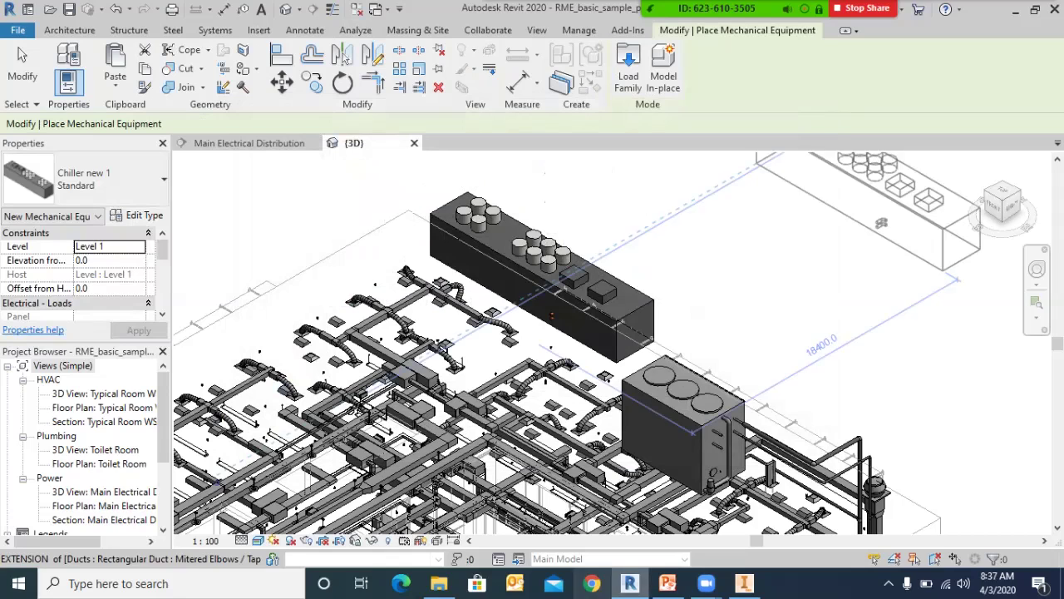
# Step: Return to Inventor and export the chiller as a Revit Family File (*.rfa) under the entered name
pyautogui.click(744, 583)
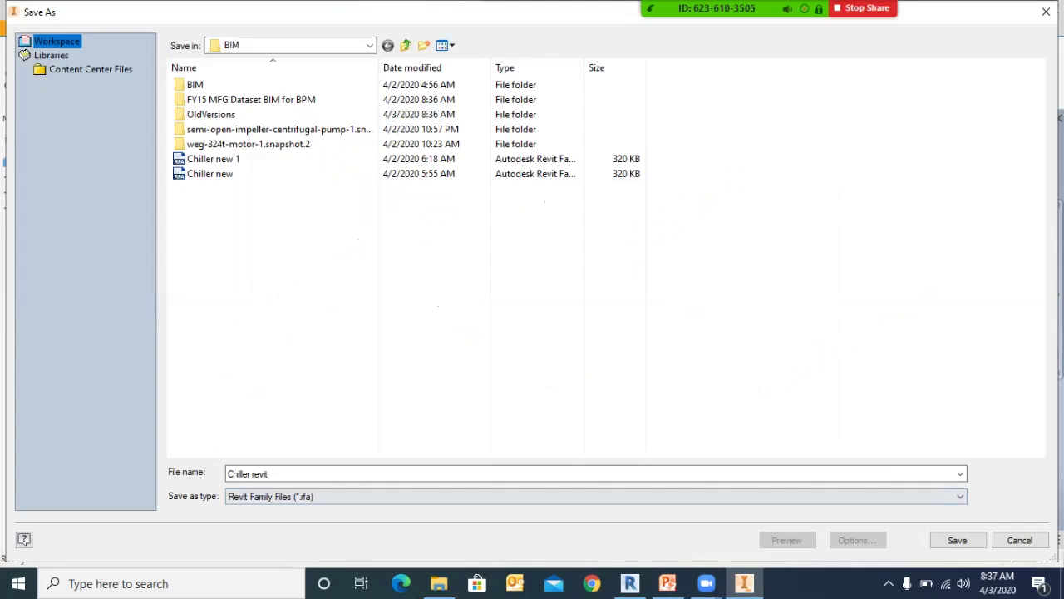
pyautogui.click(596, 496)
pyautogui.click(596, 510)
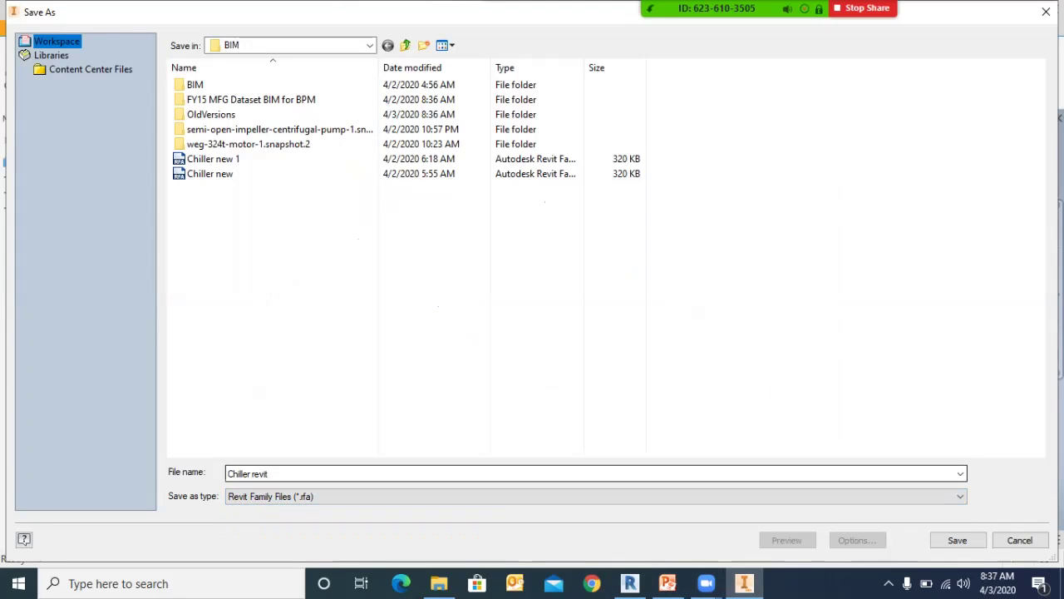
pyautogui.click(958, 541)
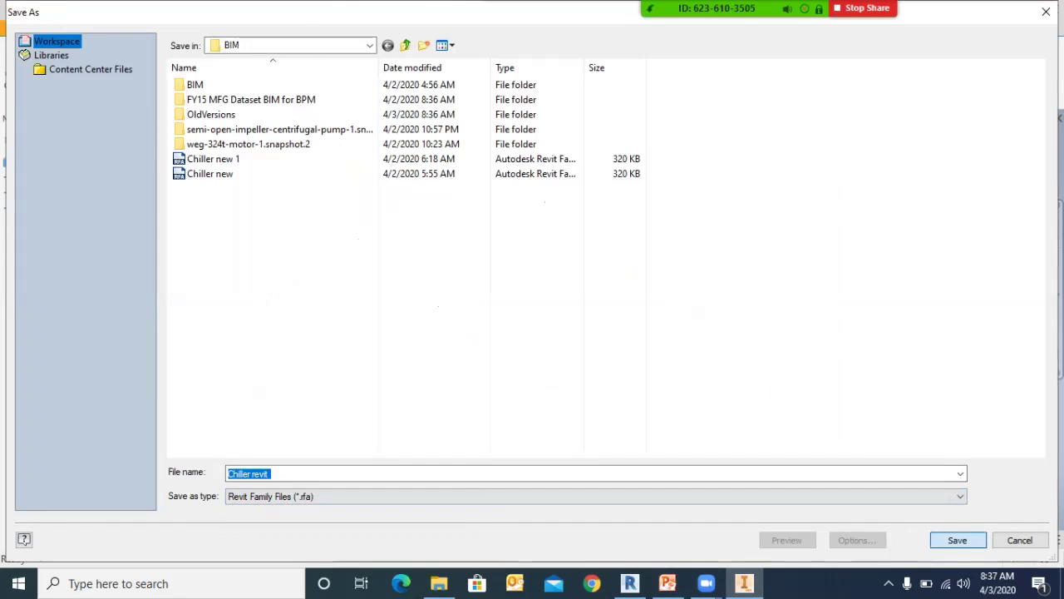
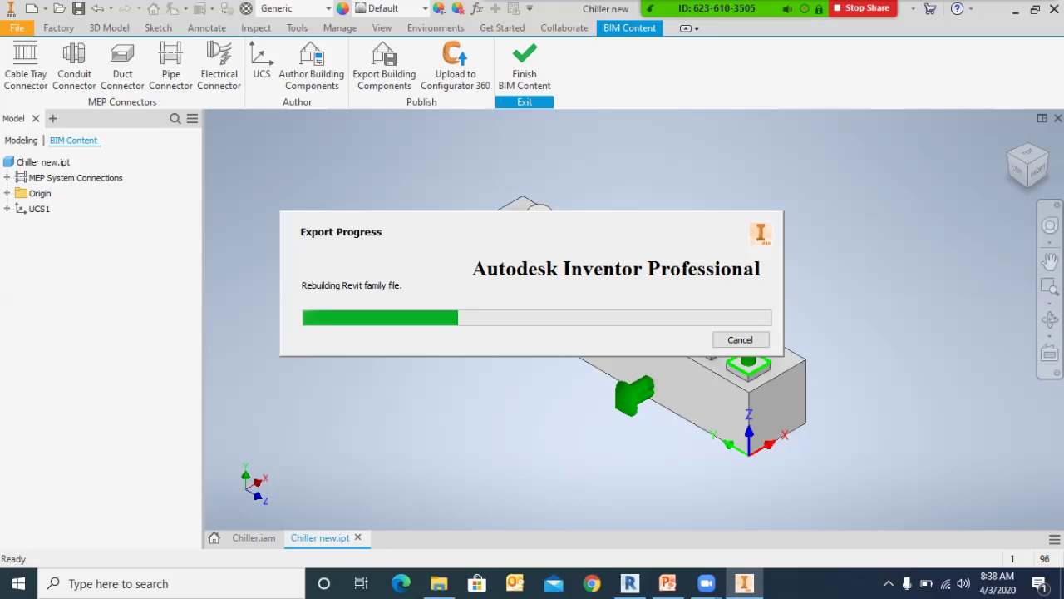
pyautogui.moveTo(744, 583)
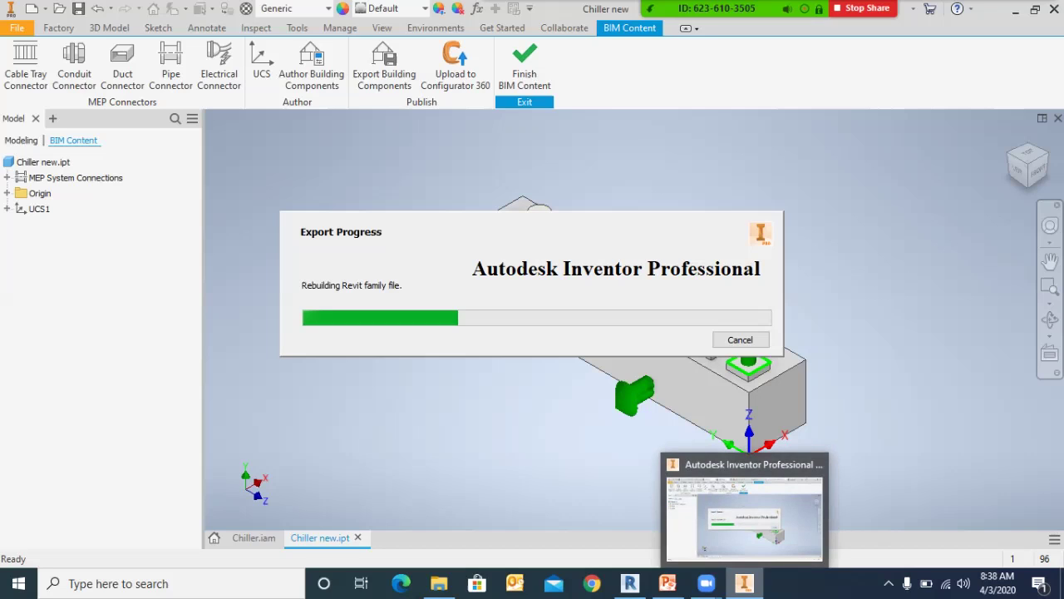
pyautogui.moveTo(778, 9)
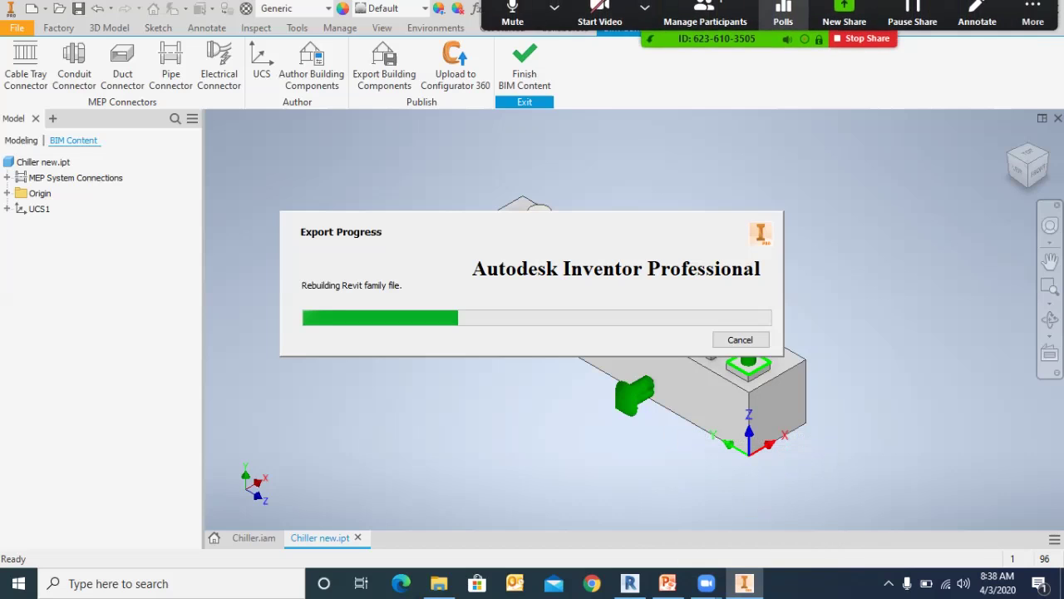
pyautogui.click(554, 18)
pyautogui.click(554, 17)
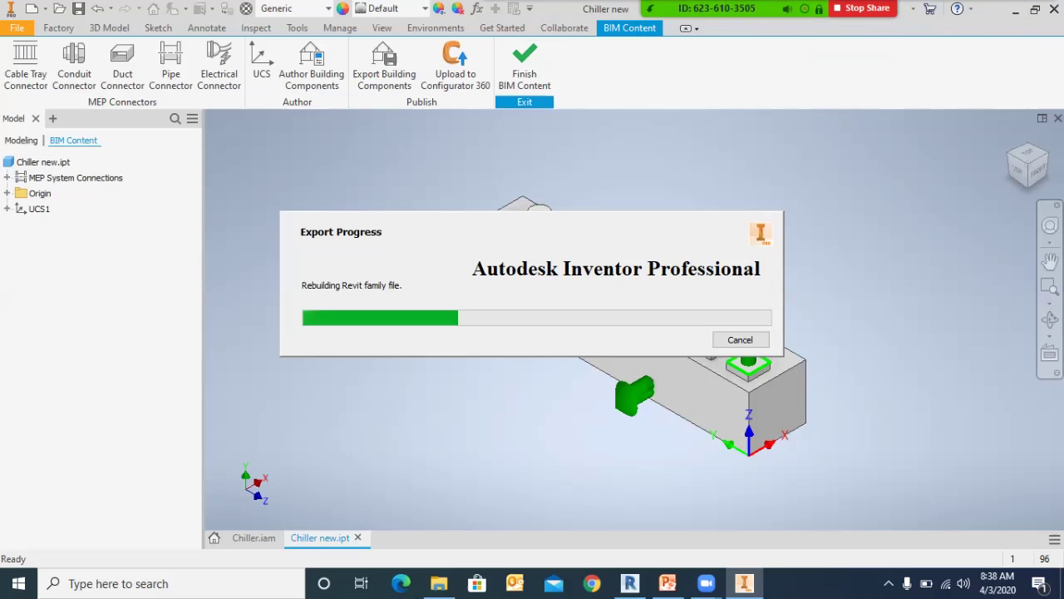
pyautogui.moveTo(706, 15)
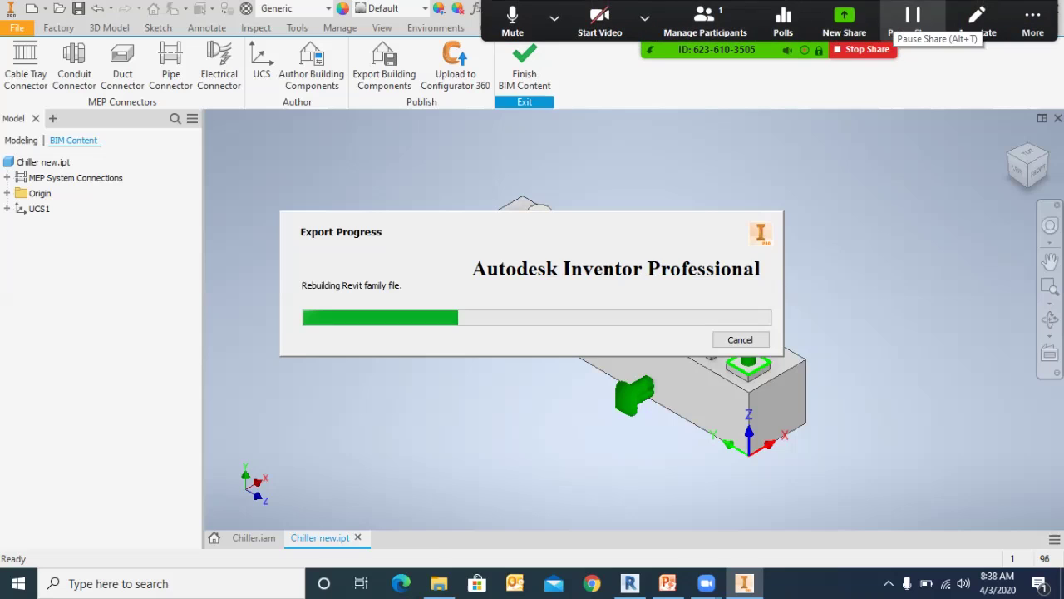
pyautogui.click(1033, 20)
pyautogui.moveTo(1033, 22)
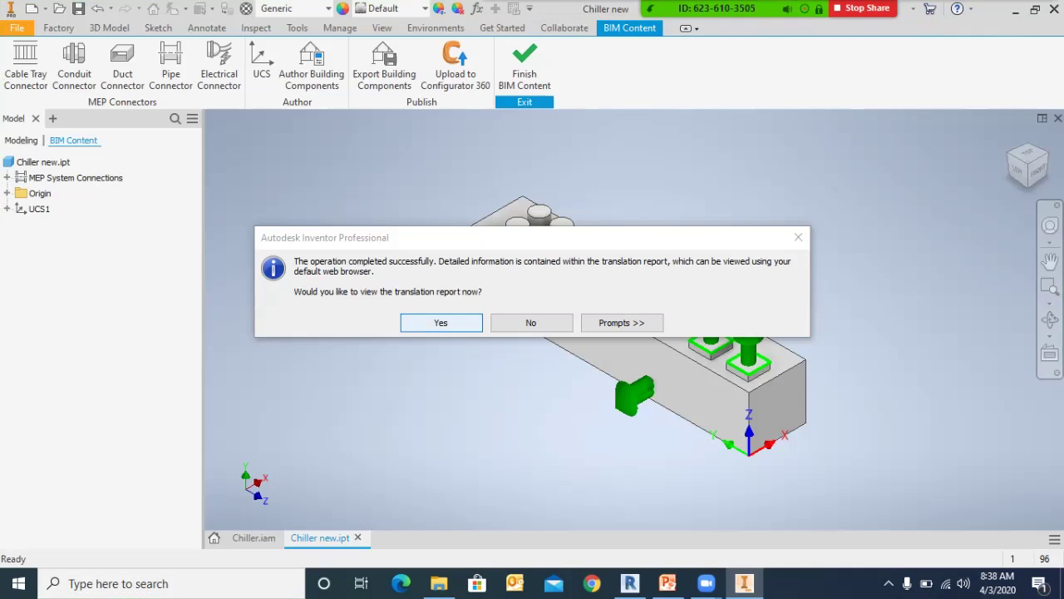
# Step: Open the translation report, review its connectors and the expanded Inventor Parameters, and close the report
pyautogui.press('Return')
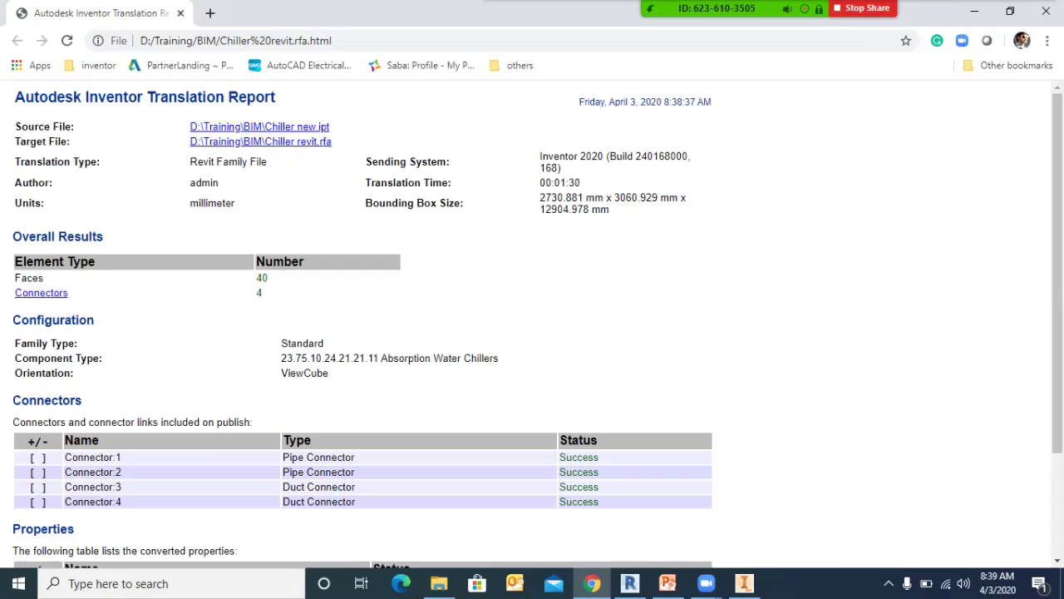
pyautogui.scroll(-3, 532, 325)
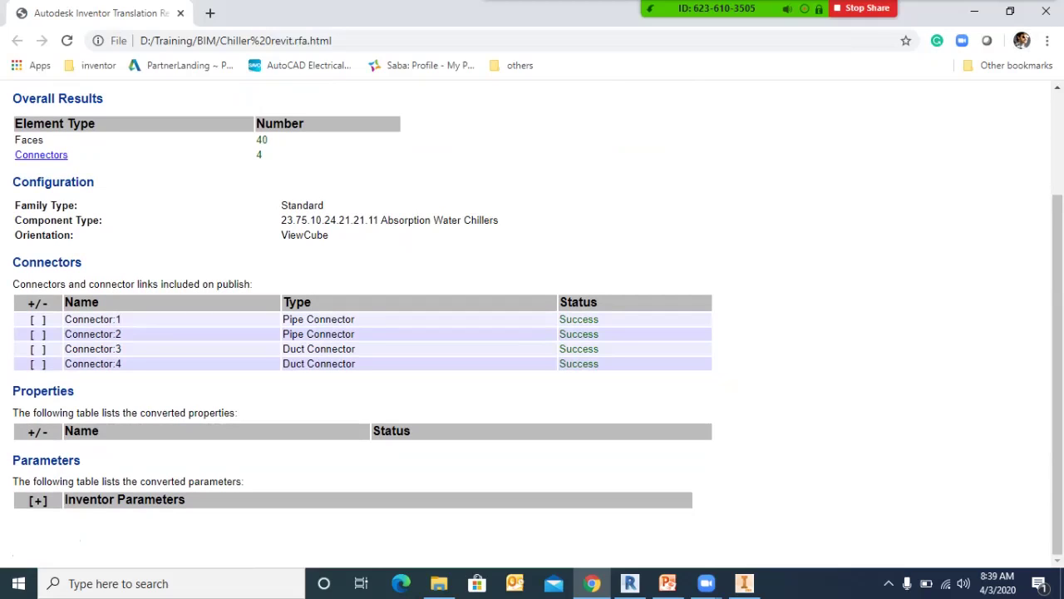
pyautogui.click(38, 500)
pyautogui.scroll(-2, 532, 324)
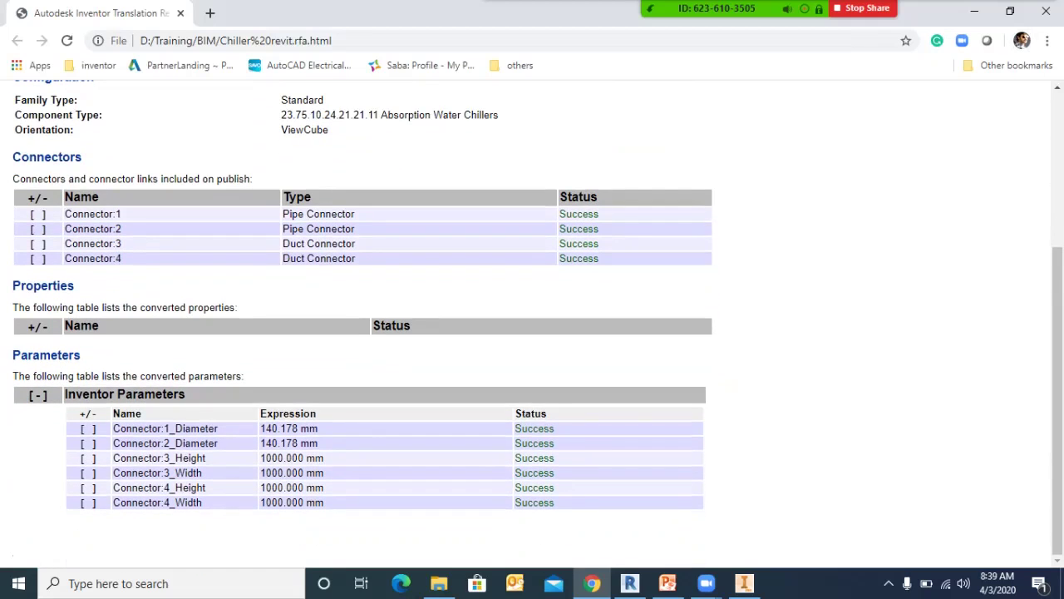
pyautogui.scroll(5, 532, 332)
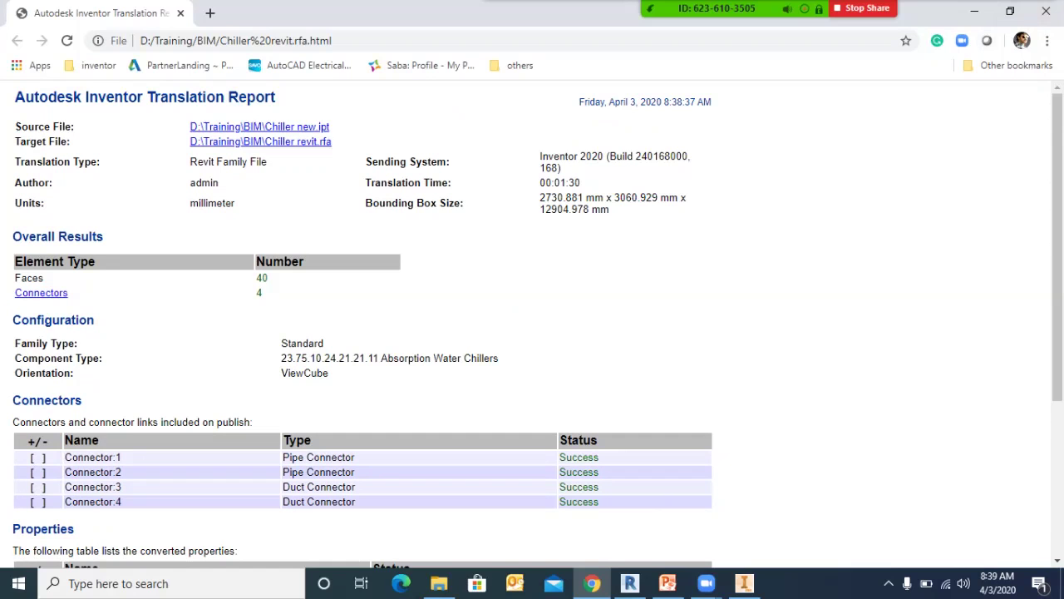
pyautogui.click(1046, 11)
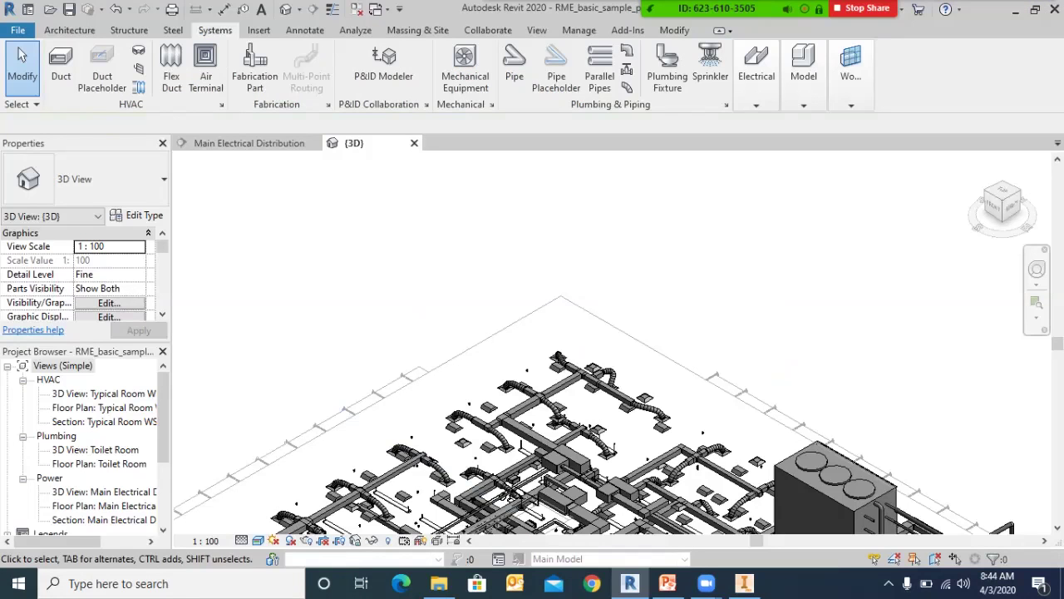
# Step: Load the Chiller revit family into the Revit project as mechanical equipment
pyautogui.scroll(1, 522, 256)
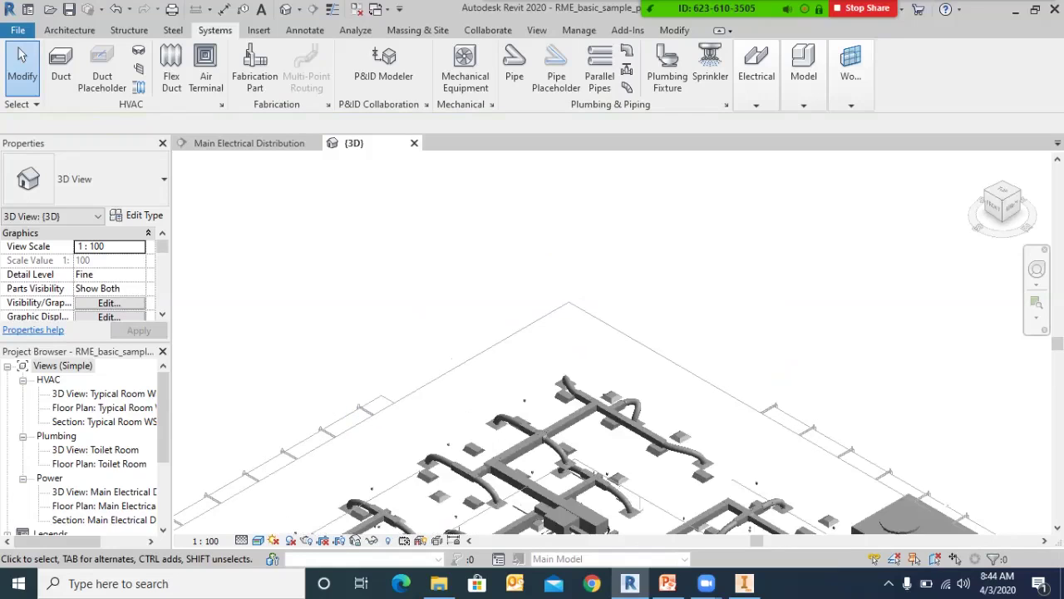
pyautogui.scroll(-4, 522, 255)
pyautogui.scroll(3, 541, 279)
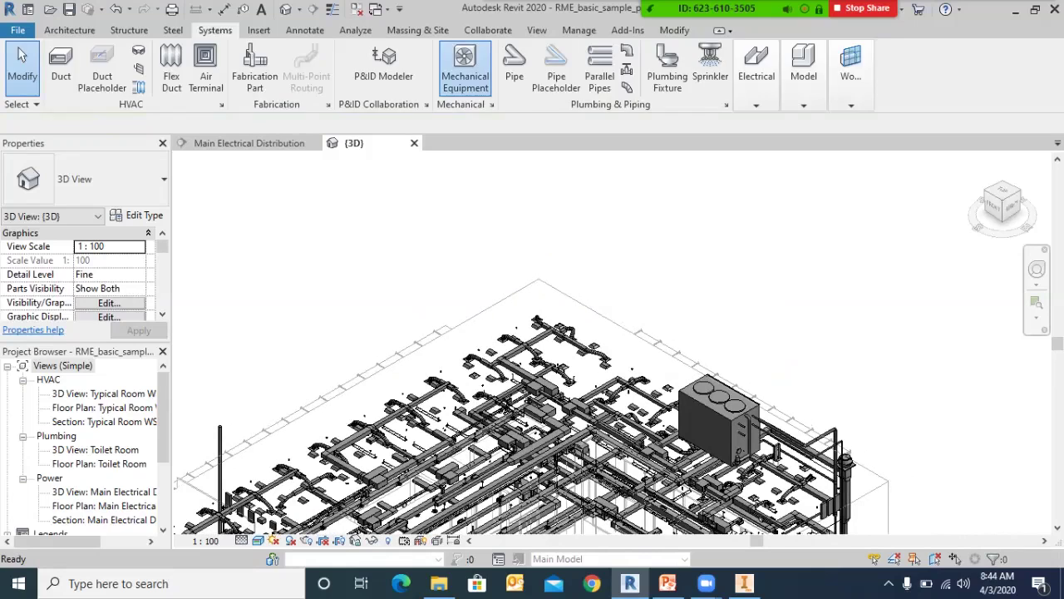
pyautogui.click(464, 63)
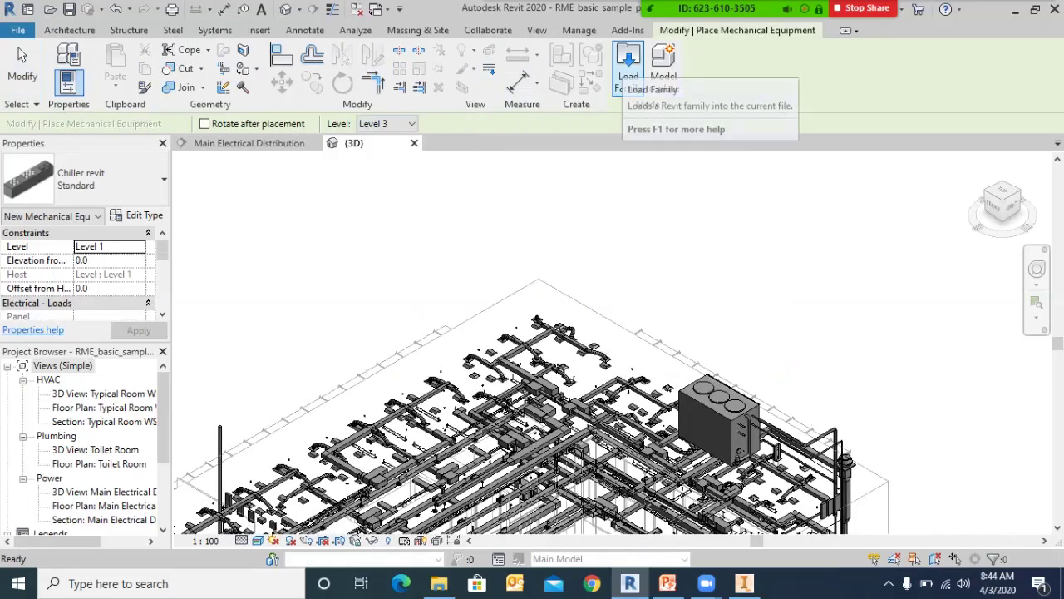
pyautogui.click(629, 67)
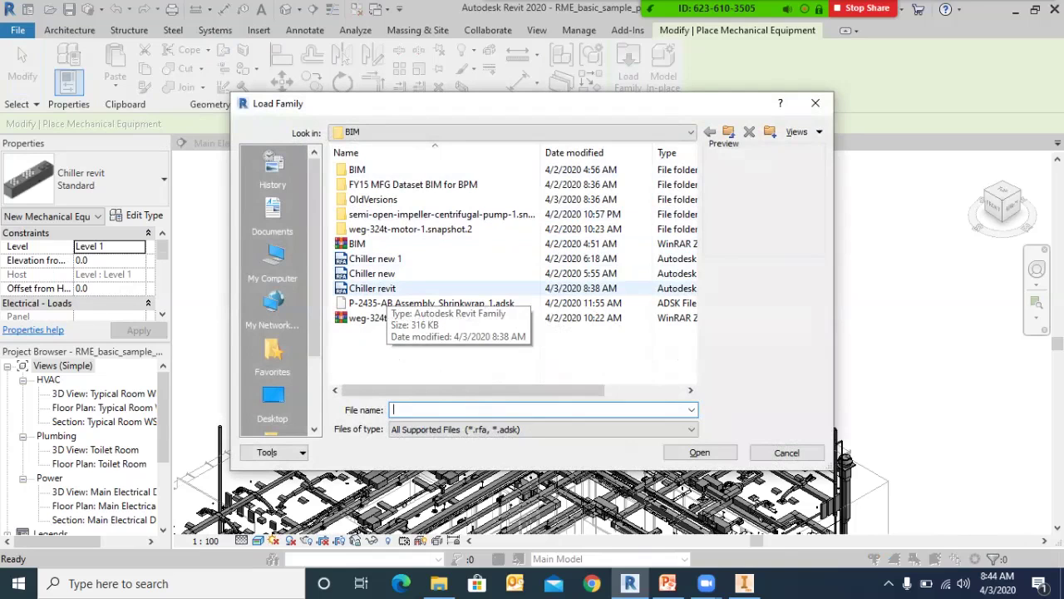
pyautogui.click(374, 288)
pyautogui.click(699, 452)
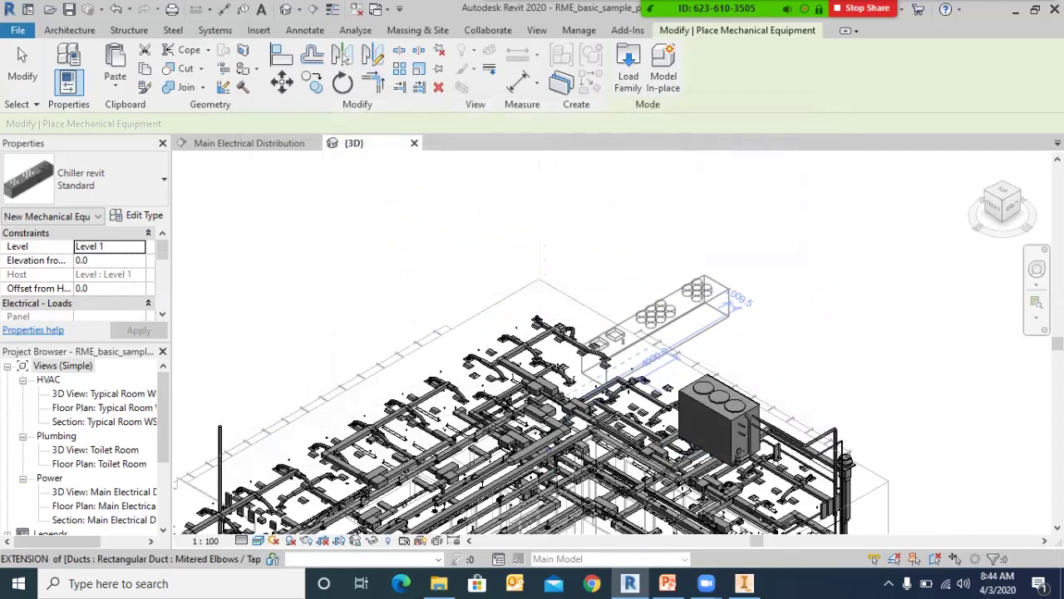
# Step: Place one Chiller revit unit on Level 3 outside the building's back corner and end the placement
pyautogui.click(681, 280)
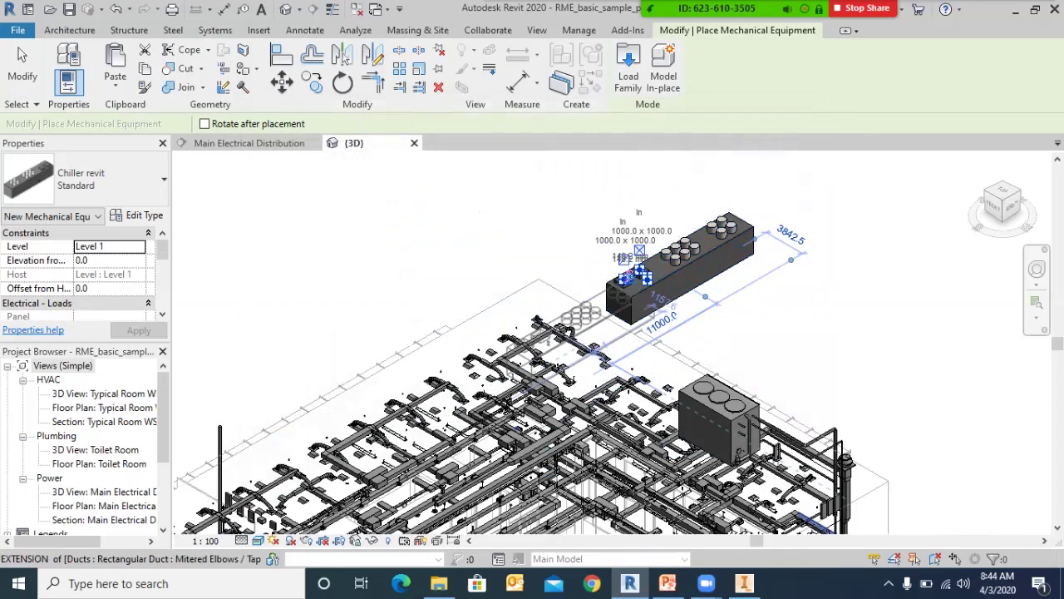
pyautogui.rightClick(643, 326)
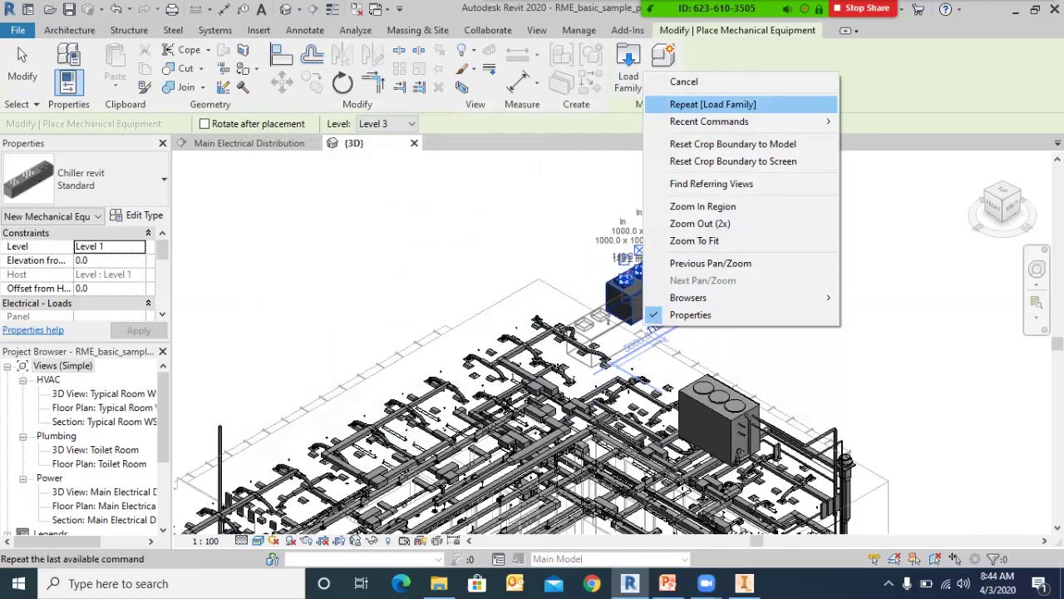
pyautogui.click(683, 82)
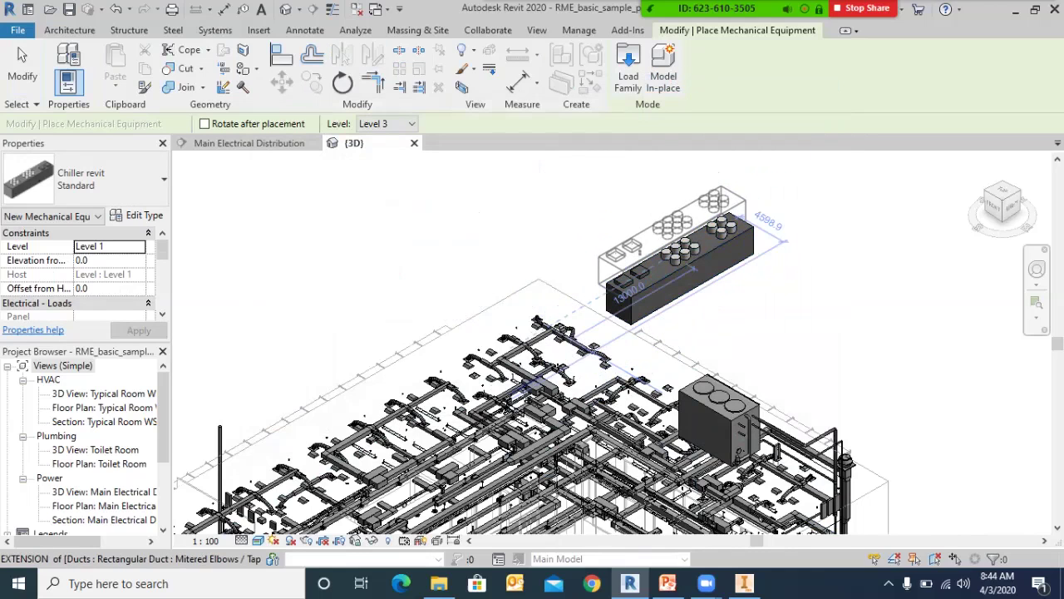
pyautogui.press('Escape')
# Step: Rotate the placed chiller by 90 degrees and clear the selection
pyautogui.click(672, 256)
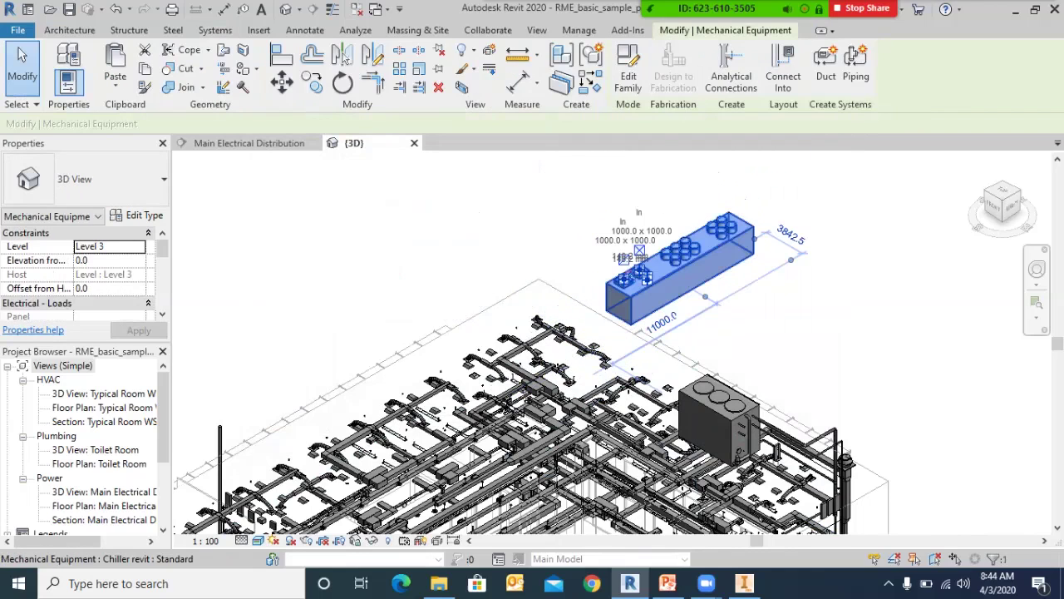
pyautogui.click(342, 82)
pyautogui.click(342, 82)
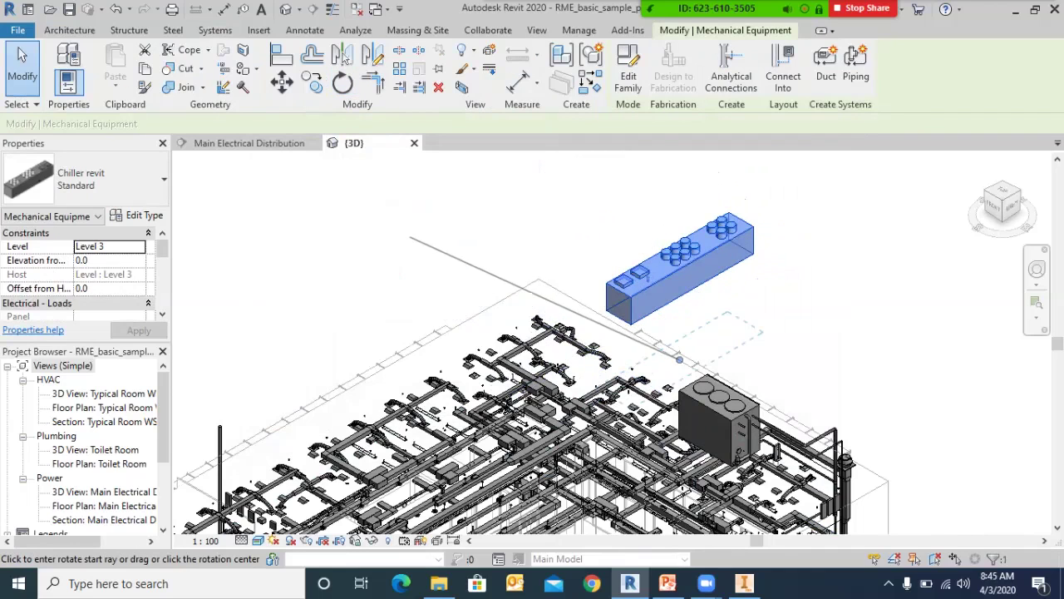
pyautogui.click(437, 220)
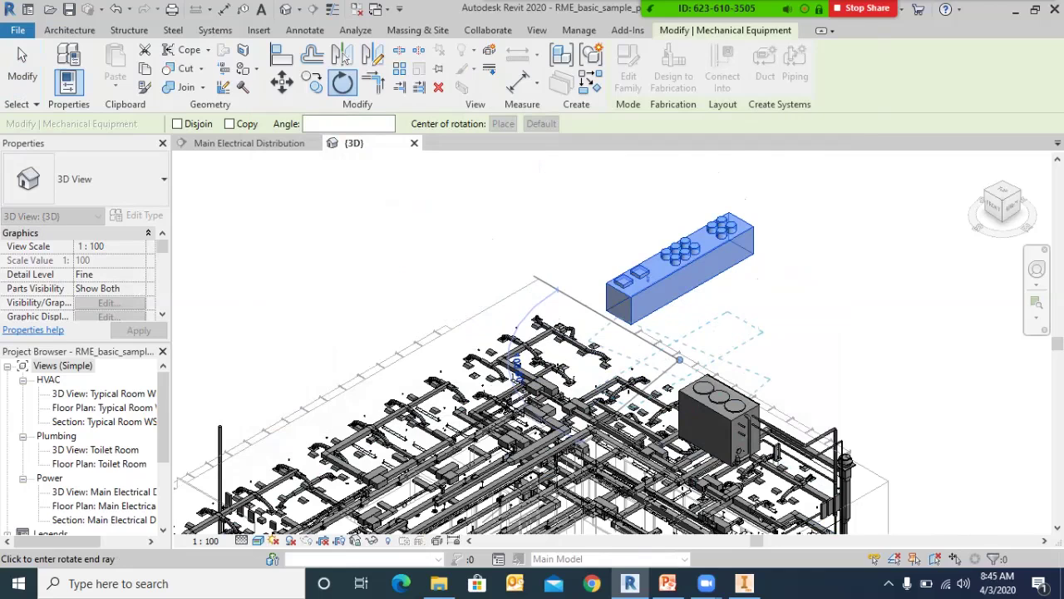
pyautogui.write('90')
pyautogui.press('Return')
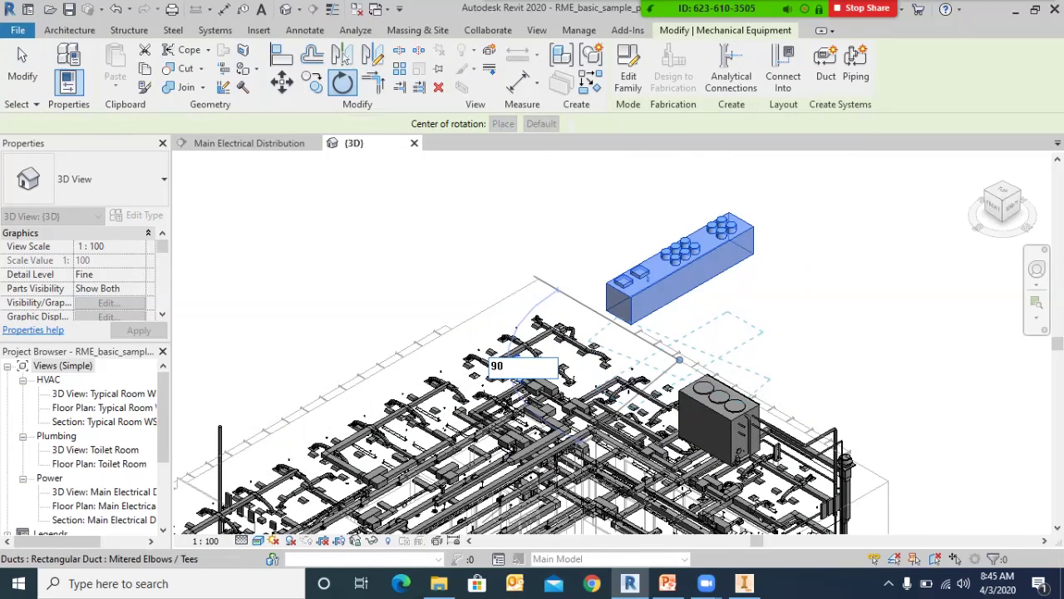
pyautogui.rightClick(705, 160)
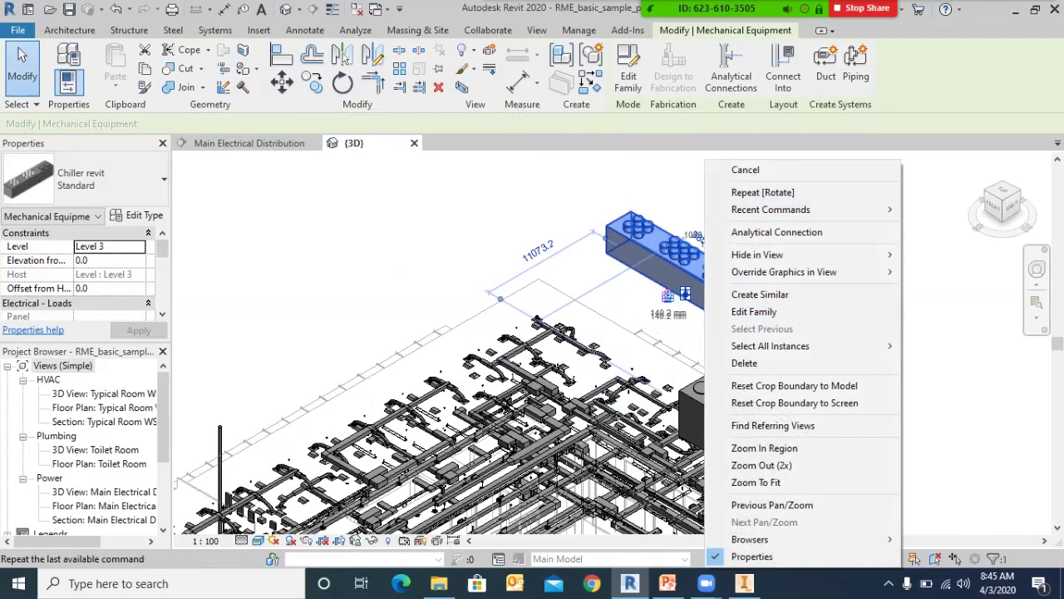
pyautogui.click(746, 170)
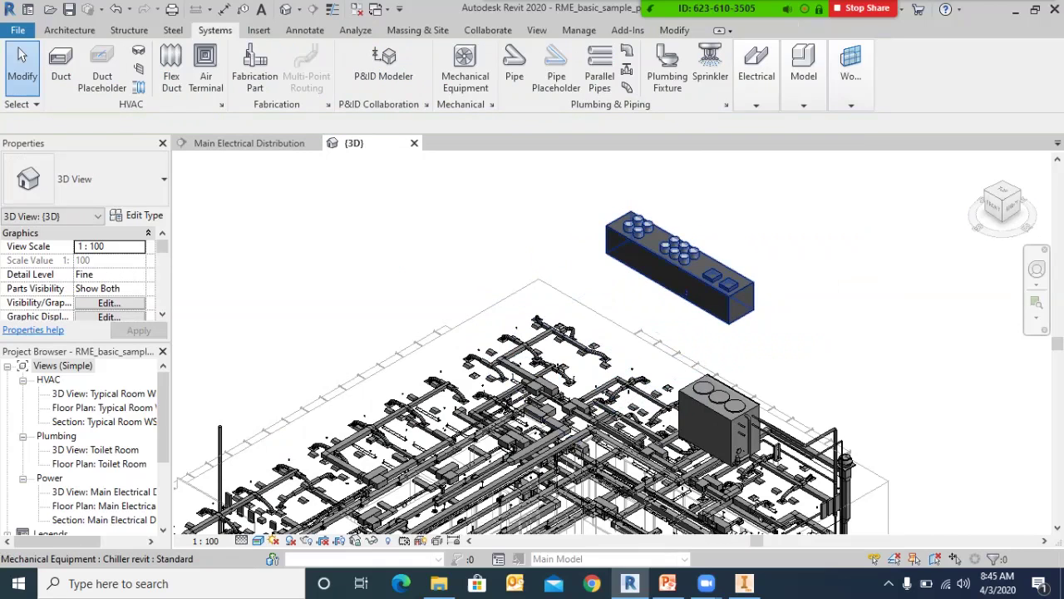
# Step: Move the rotated chiller so its long side runs along the building's outer edge, behind the existing rooftop unit
pyautogui.click(681, 266)
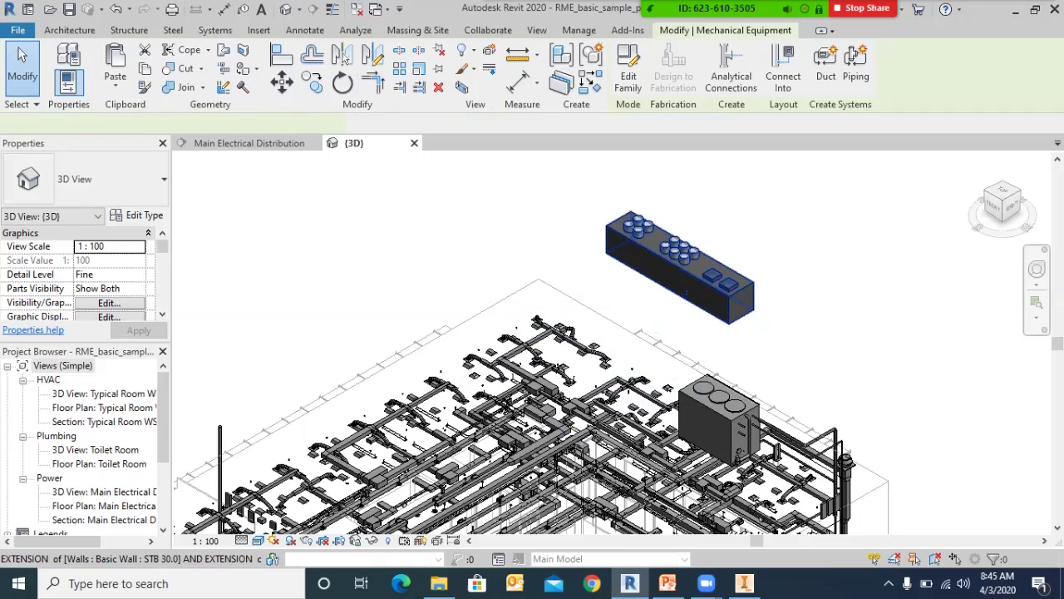
pyautogui.moveTo(680, 266); pyautogui.dragTo(553, 354)
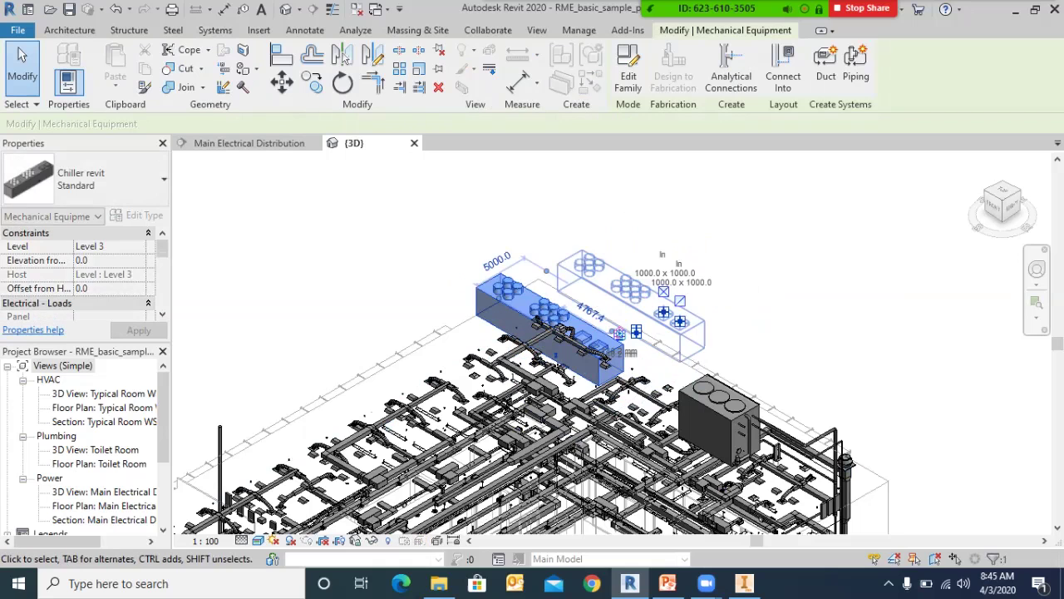
pyautogui.hotkey('ctrl', 'z')
pyautogui.press('Escape')
# Step: Examine the chiller's instance properties and its type properties, including the connector dimensions, OmniClass data and Model Properties
pyautogui.scroll(4, 657, 308)
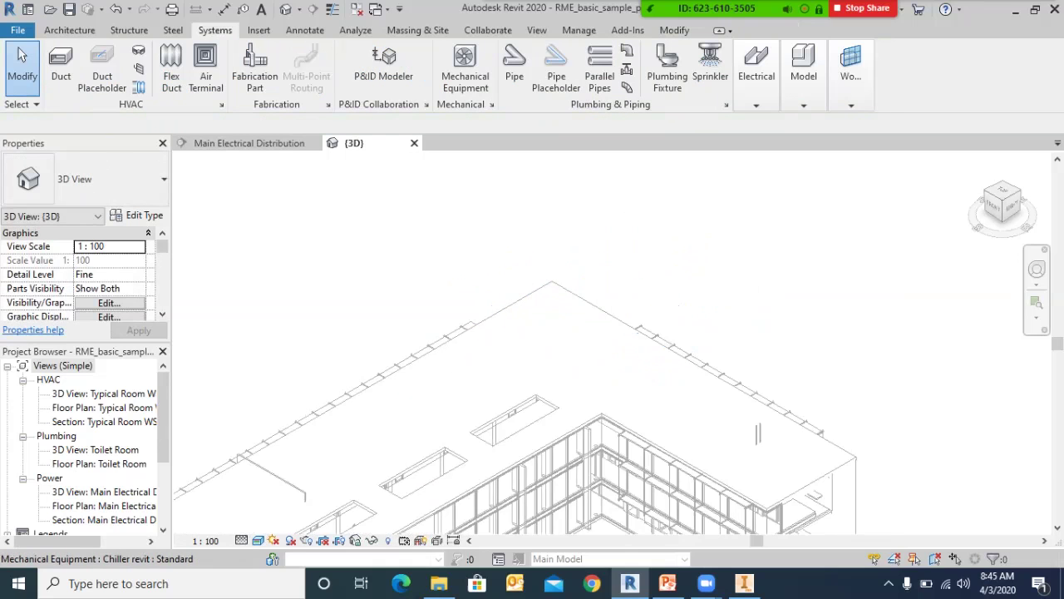
pyautogui.scroll(3, 656, 299)
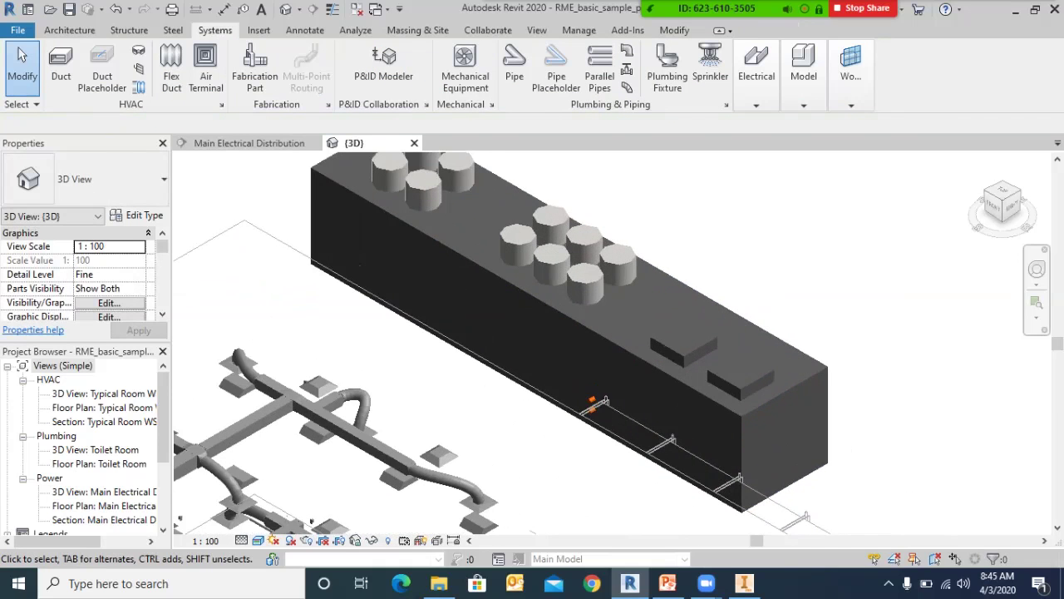
pyautogui.click(592, 405)
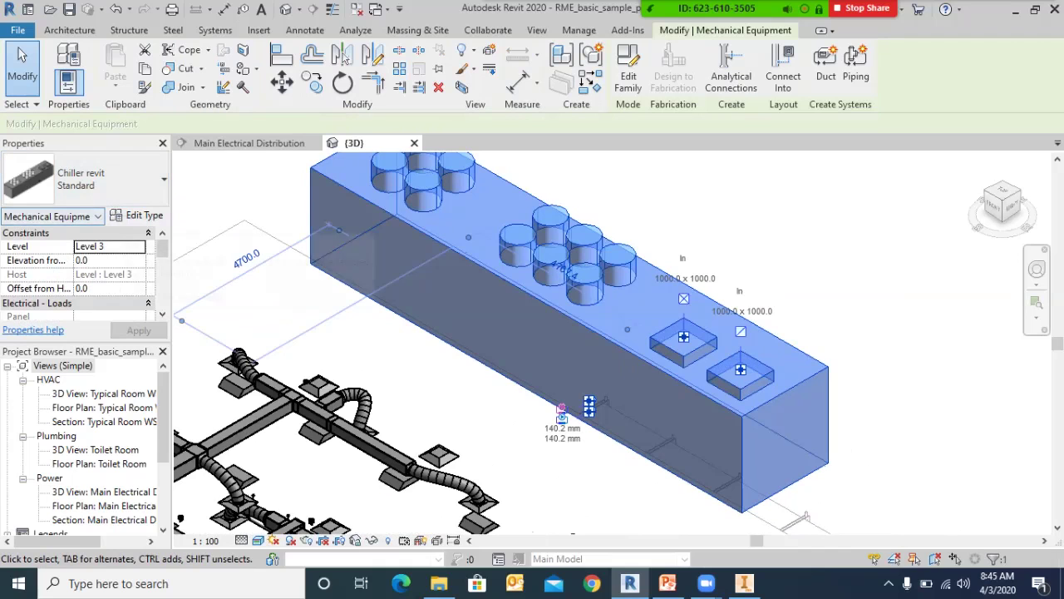
pyautogui.scroll(-6, 83, 266)
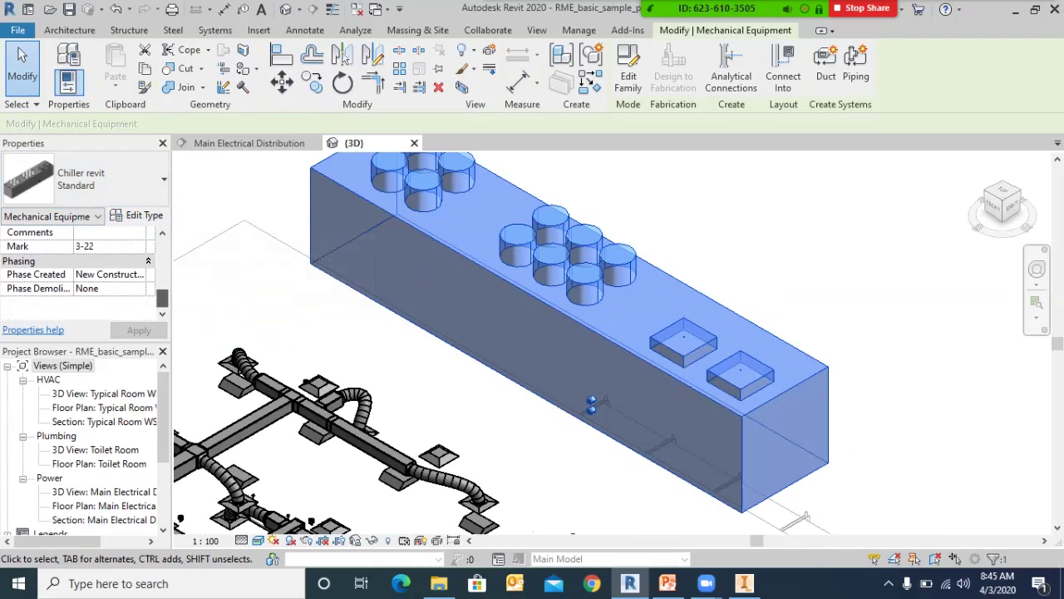
pyautogui.click(139, 215)
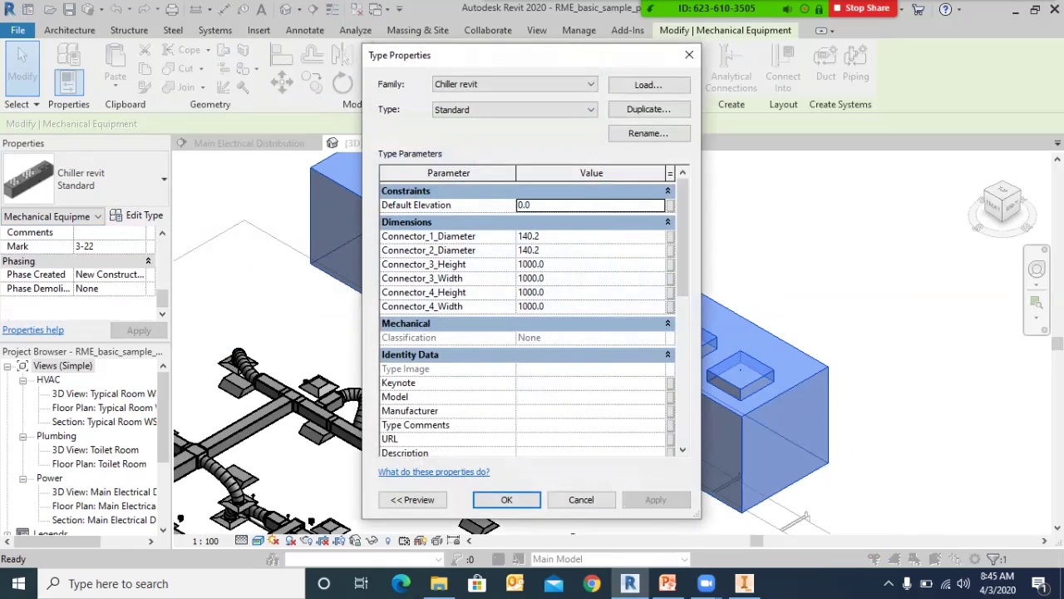
pyautogui.scroll(-6, 678, 249)
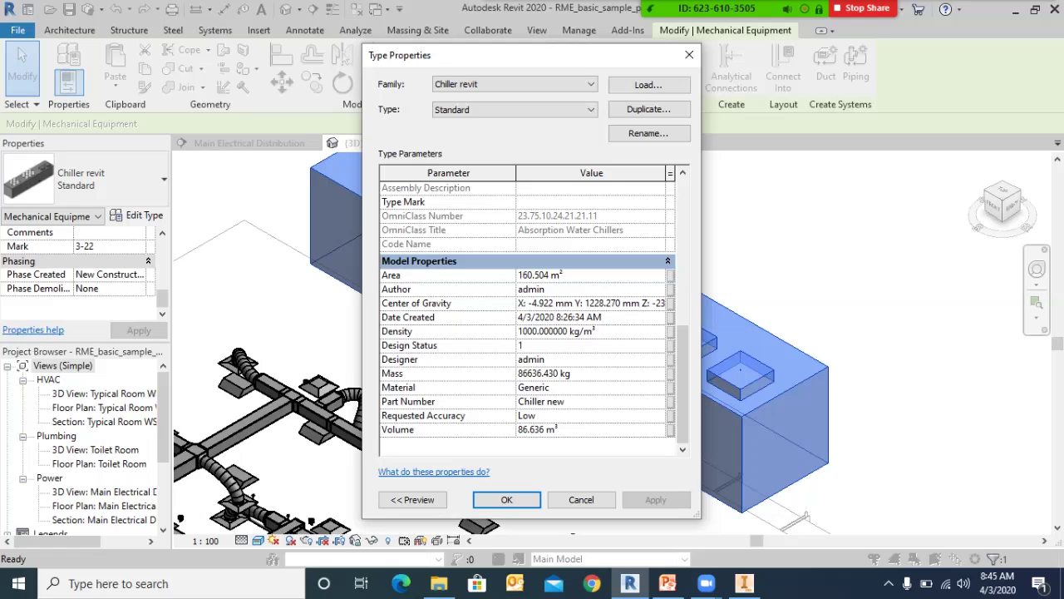
pyautogui.scroll(10, 673, 370)
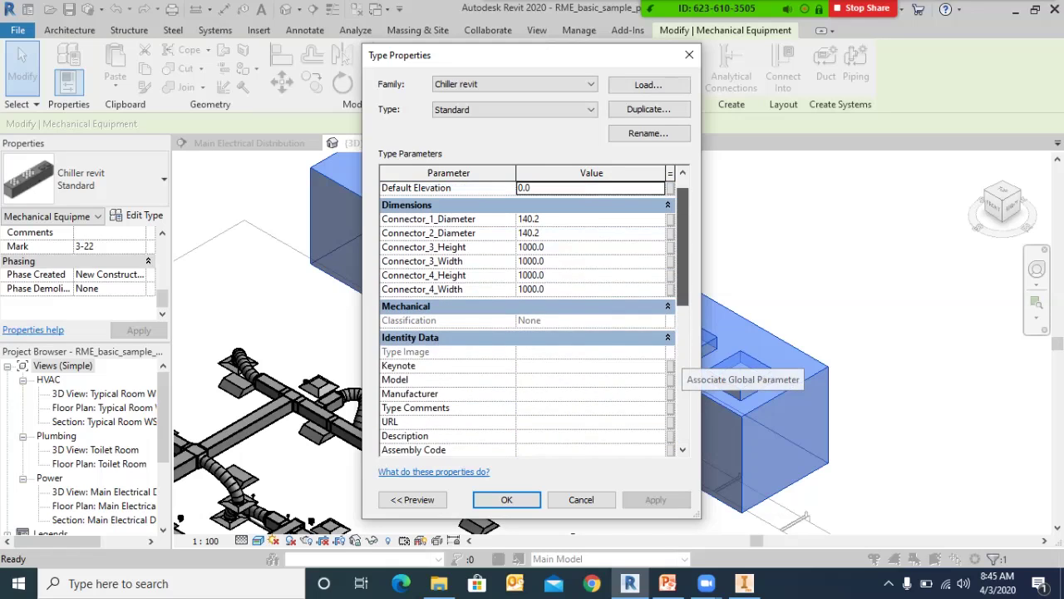
# Step: Check the global parameter association of Connector_1_Diameter, look over the Model Properties in a wider dialog, and close the type properties
pyautogui.click(549, 237)
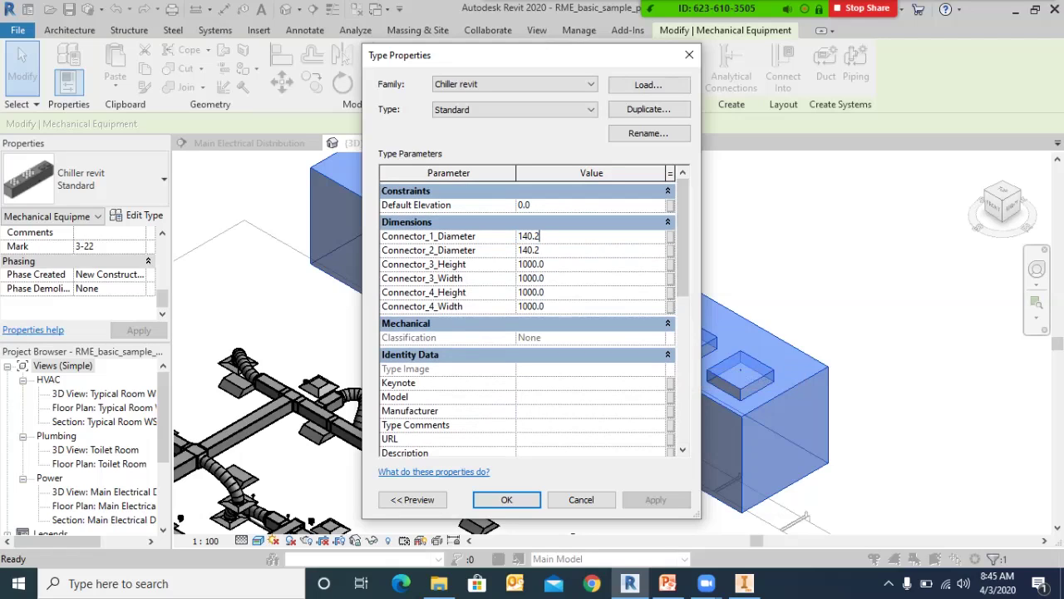
pyautogui.click(671, 237)
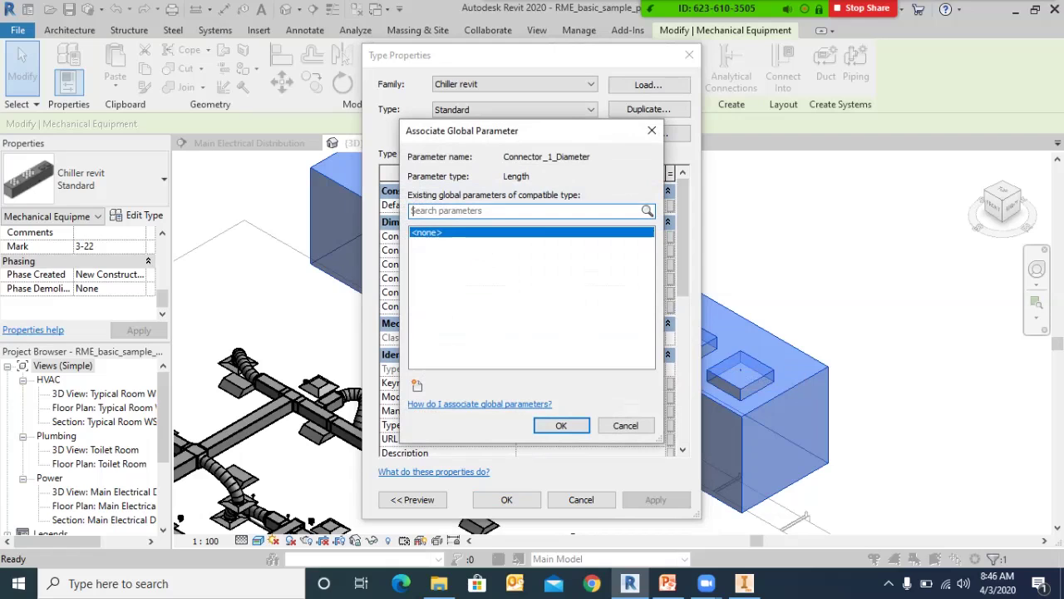
pyautogui.click(652, 130)
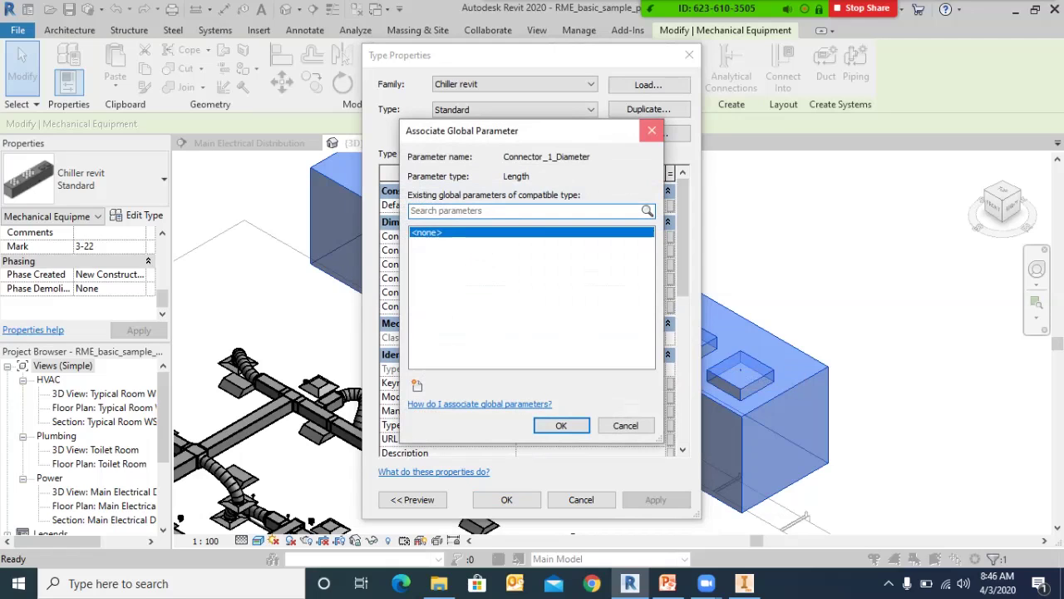
pyautogui.moveTo(702, 198); pyautogui.dragTo(846, 198)
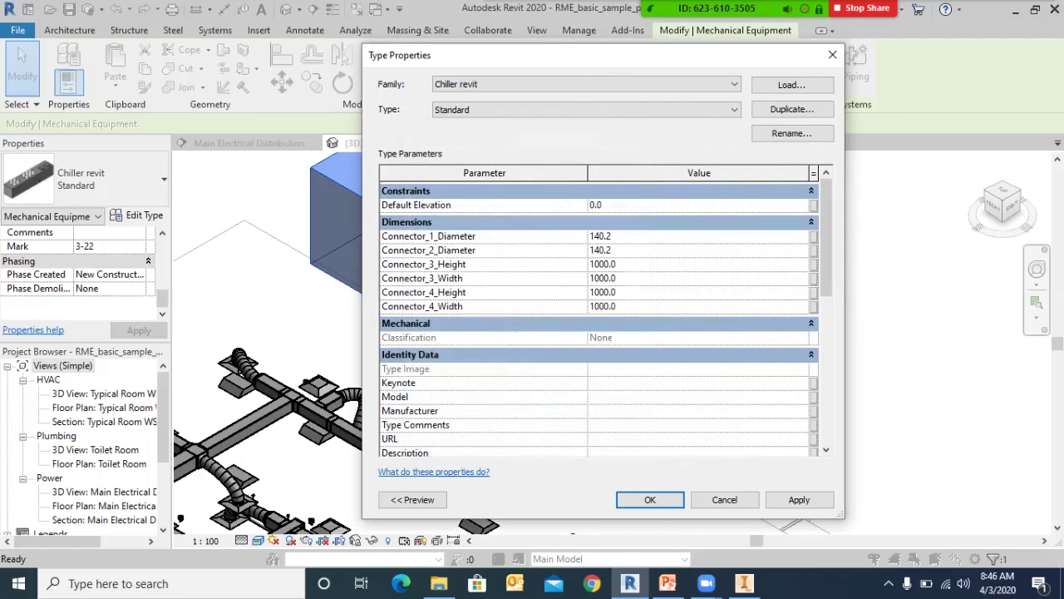
pyautogui.moveTo(844, 291); pyautogui.dragTo(771, 291)
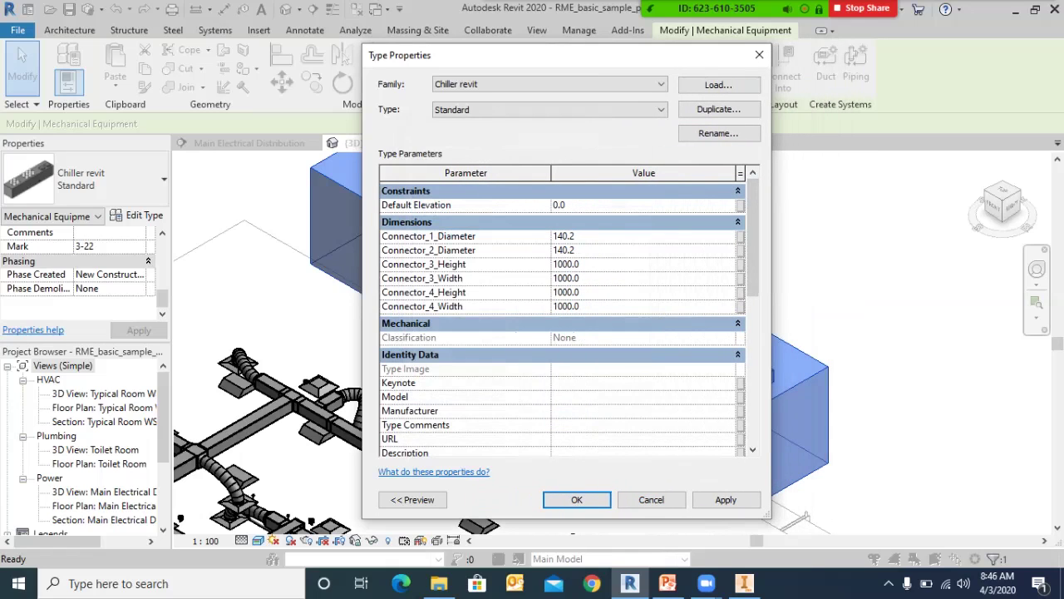
pyautogui.scroll(-8, 561, 316)
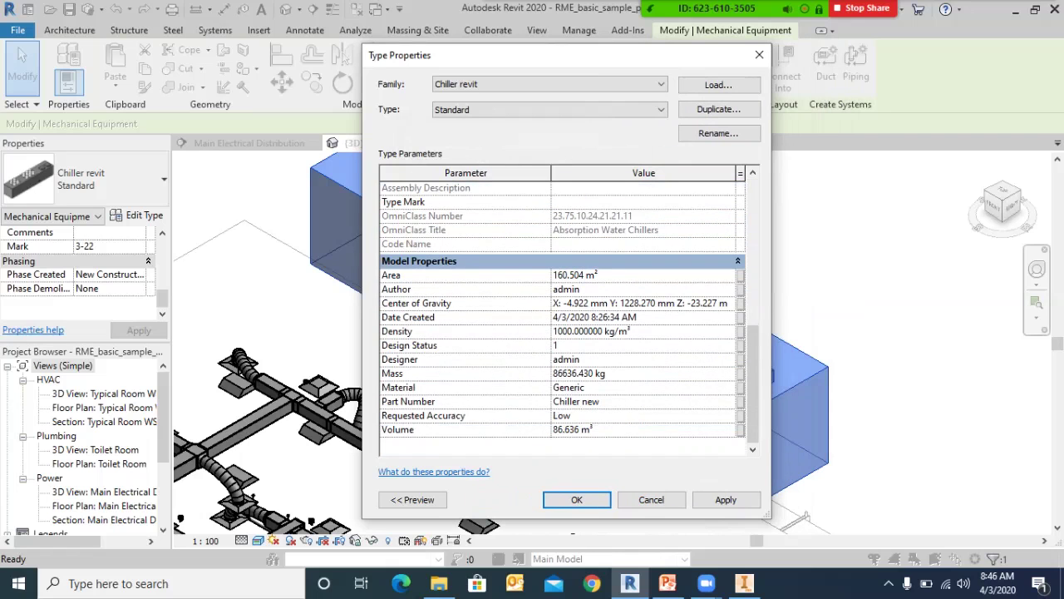
pyautogui.click(759, 55)
pyautogui.press('Escape')
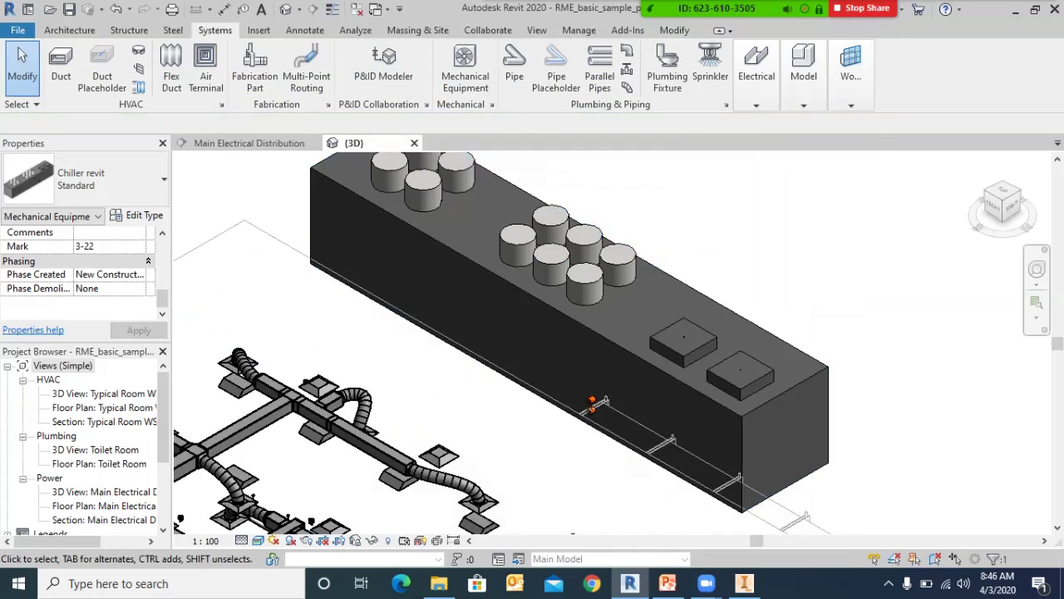
# Step: Try out a 150 mm Hydronic Supply pipe from the chiller's lower pipe connector and cancel the placement
pyautogui.scroll(-2, 695, 262)
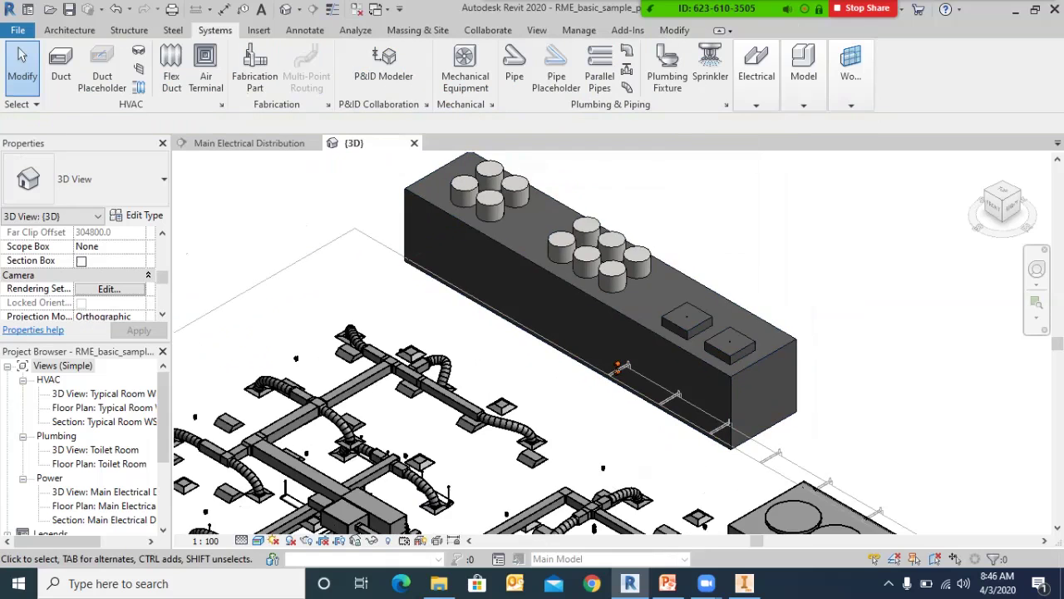
pyautogui.click(620, 365)
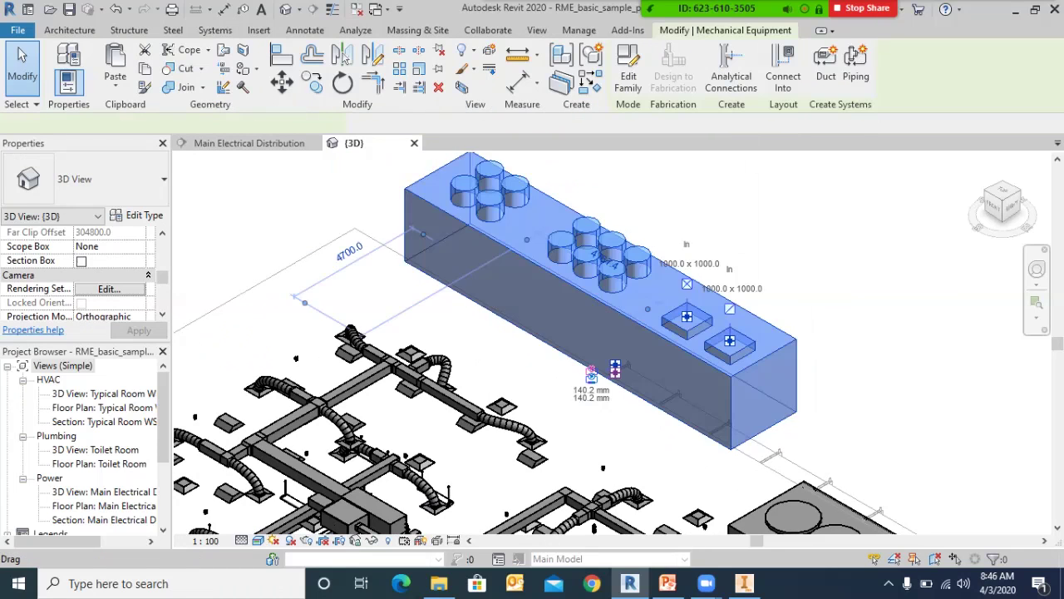
pyautogui.scroll(3, 590, 368)
pyautogui.scroll(2, 583, 379)
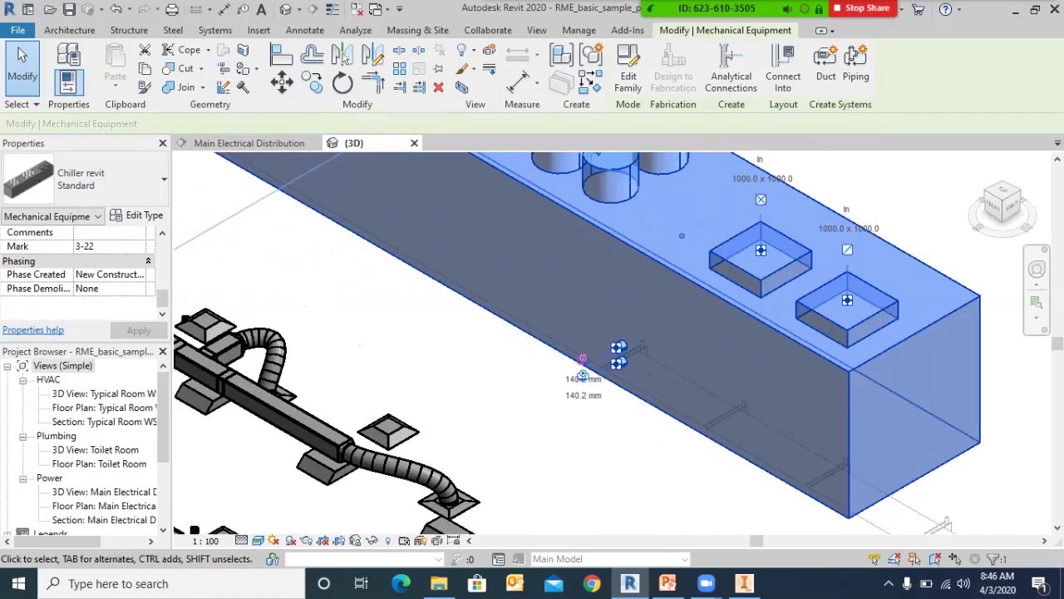
pyautogui.scroll(1, 582, 373)
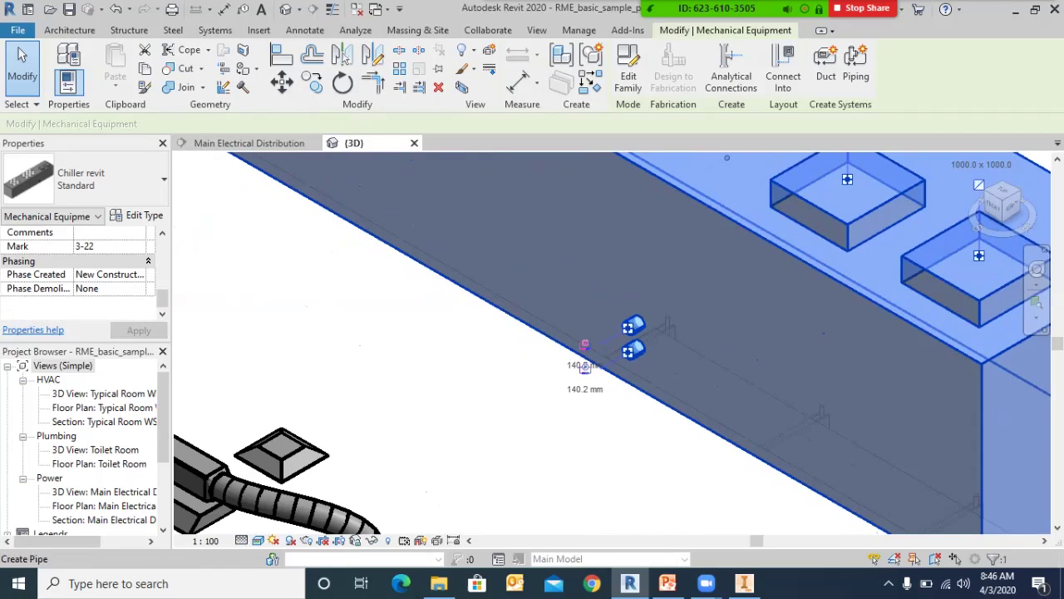
pyautogui.click(585, 367)
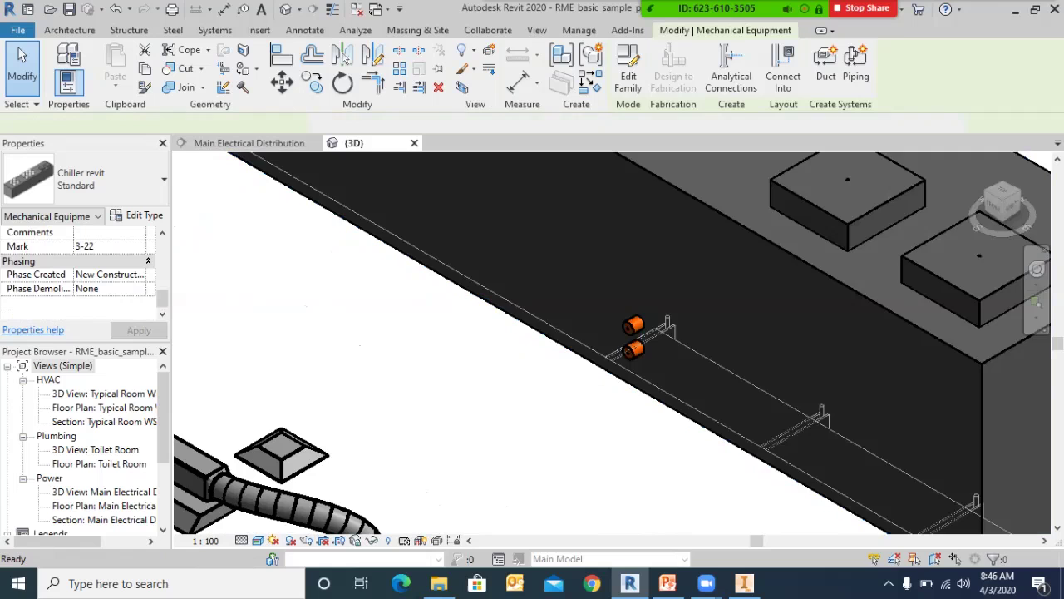
pyautogui.scroll(-2, 557, 513)
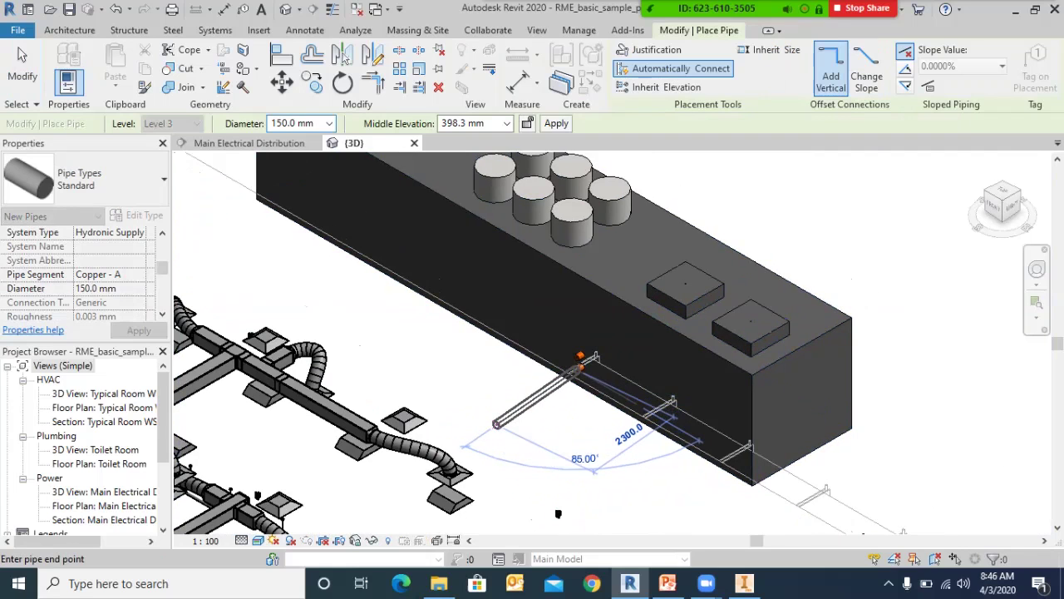
pyautogui.scroll(3, 500, 391)
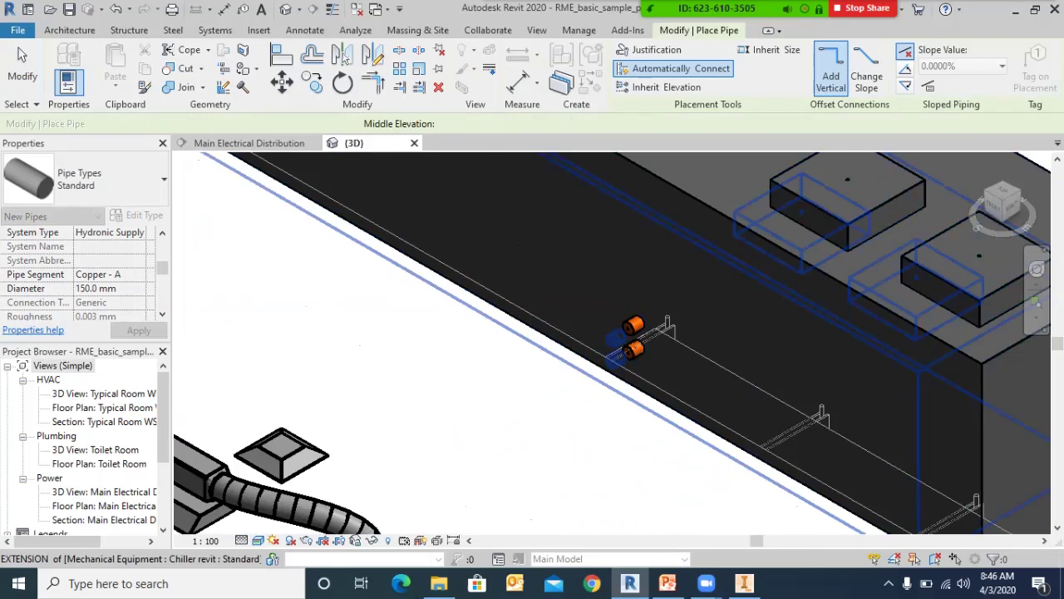
pyautogui.scroll(-3, 503, 423)
pyautogui.press('Escape')
pyautogui.press('Escape')
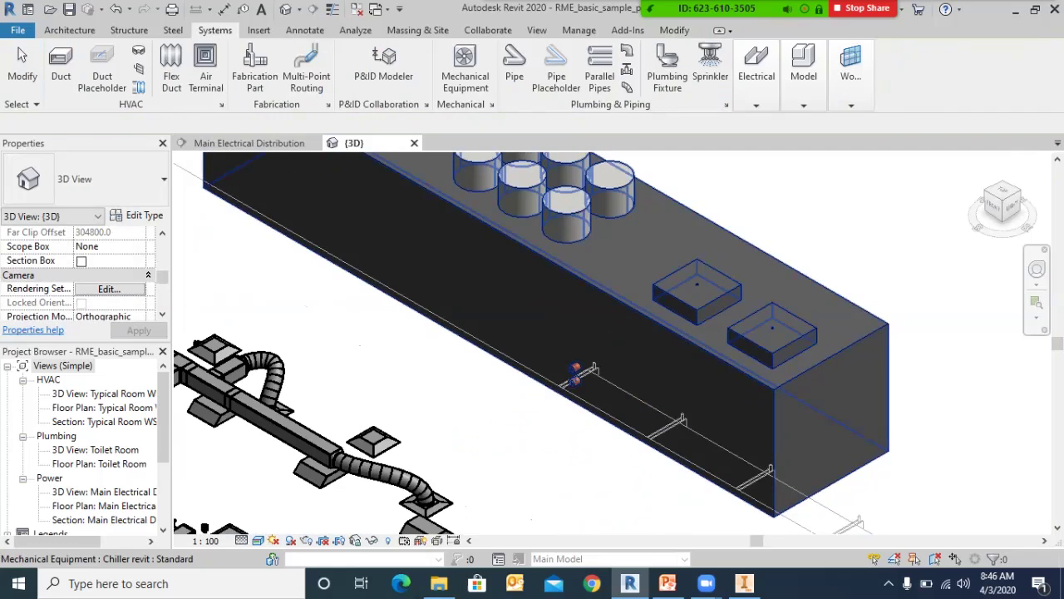
# Step: Try out a 1000 x 1000 Supply Air rectangular duct from the inner duct connector on the chiller's roof and cancel the placement
pyautogui.click(540, 384)
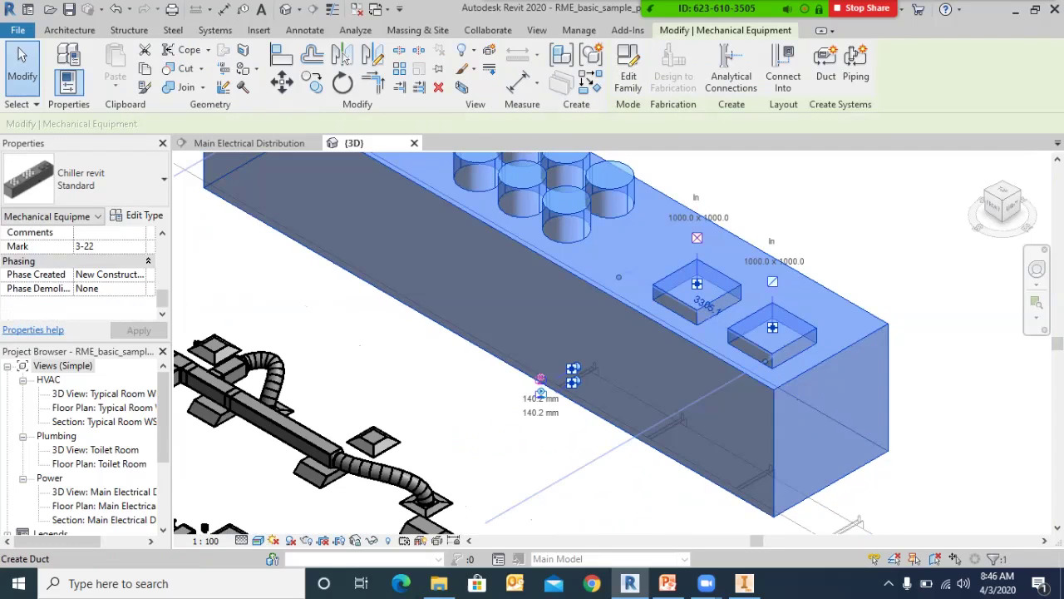
pyautogui.click(697, 284)
pyautogui.scroll(-5, 696, 272)
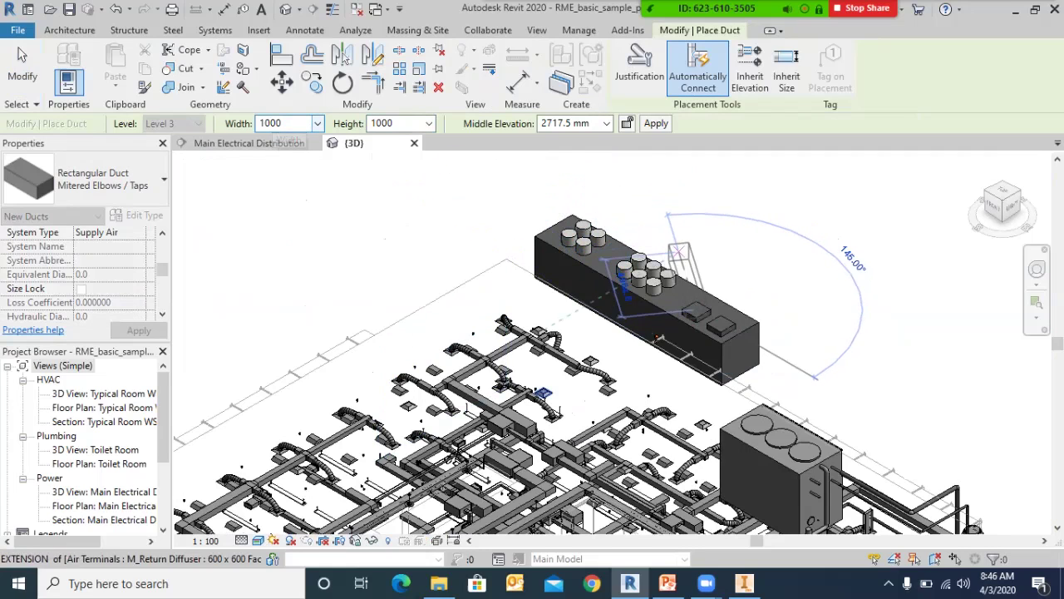
pyautogui.scroll(3, 695, 302)
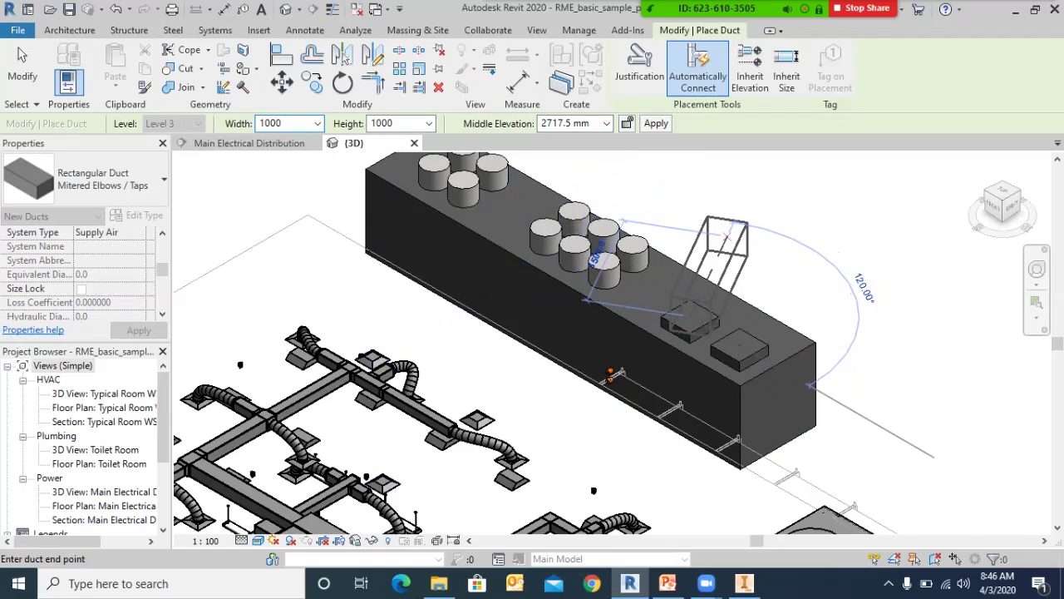
pyautogui.press('Escape')
pyautogui.scroll(2, 678, 382)
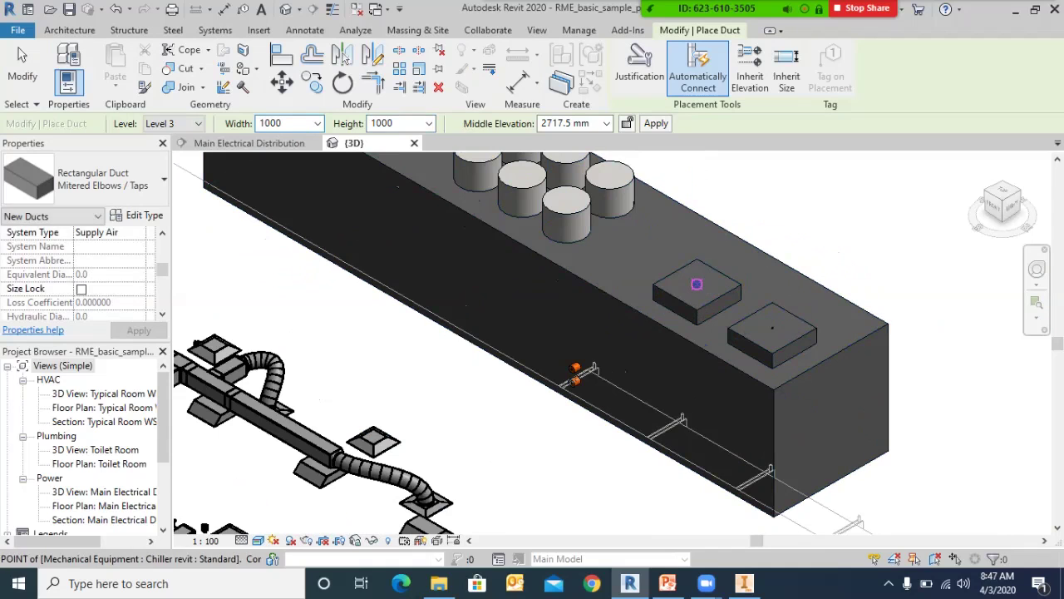
pyautogui.scroll(-3, 675, 271)
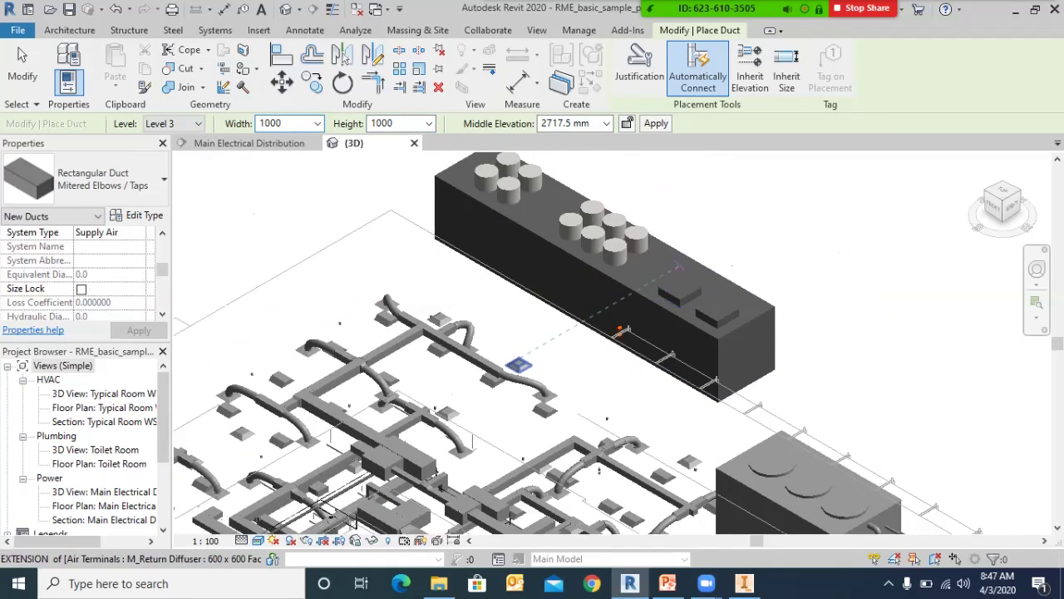
pyautogui.scroll(-2, 740, 251)
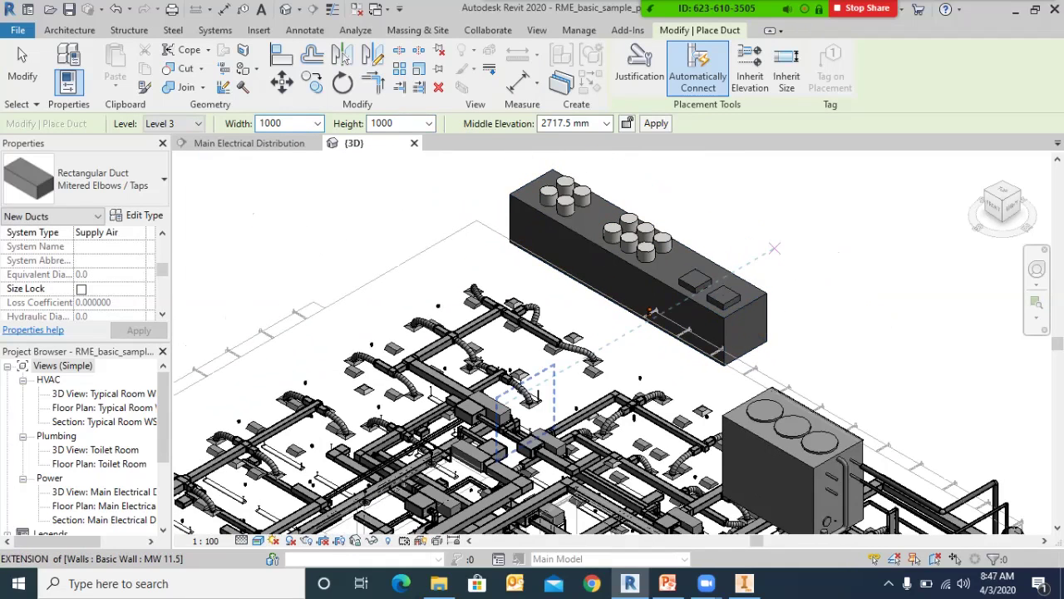
pyautogui.press('Escape')
pyautogui.press('Escape')
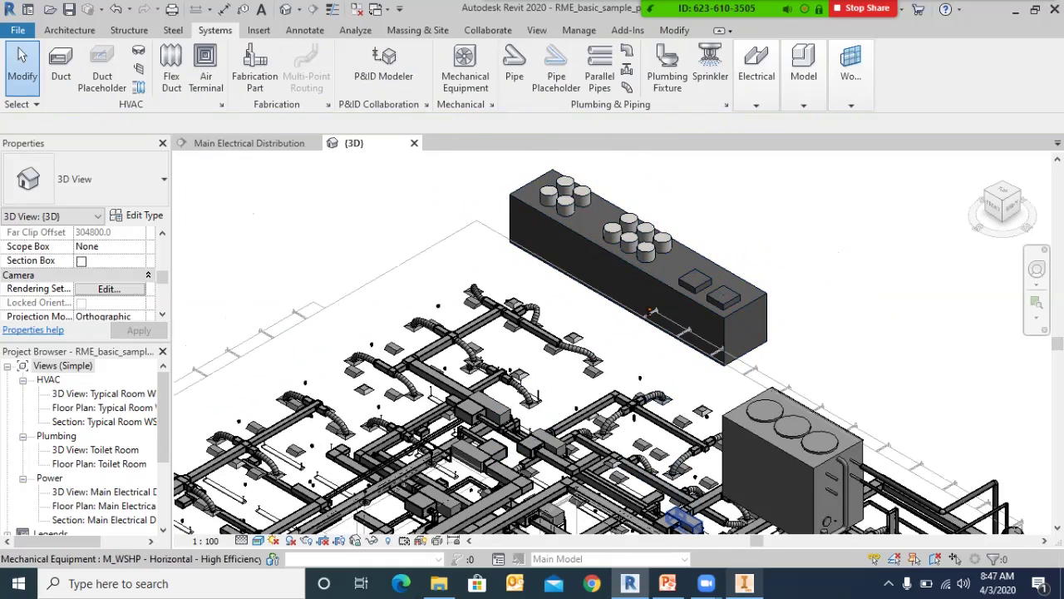
pyautogui.click(745, 583)
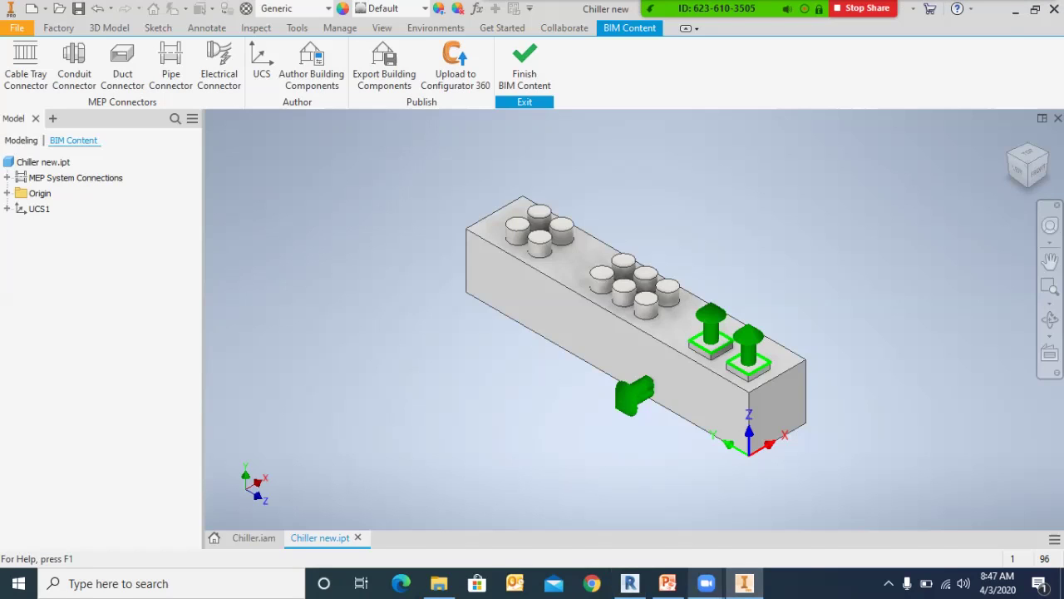
pyautogui.click(668, 582)
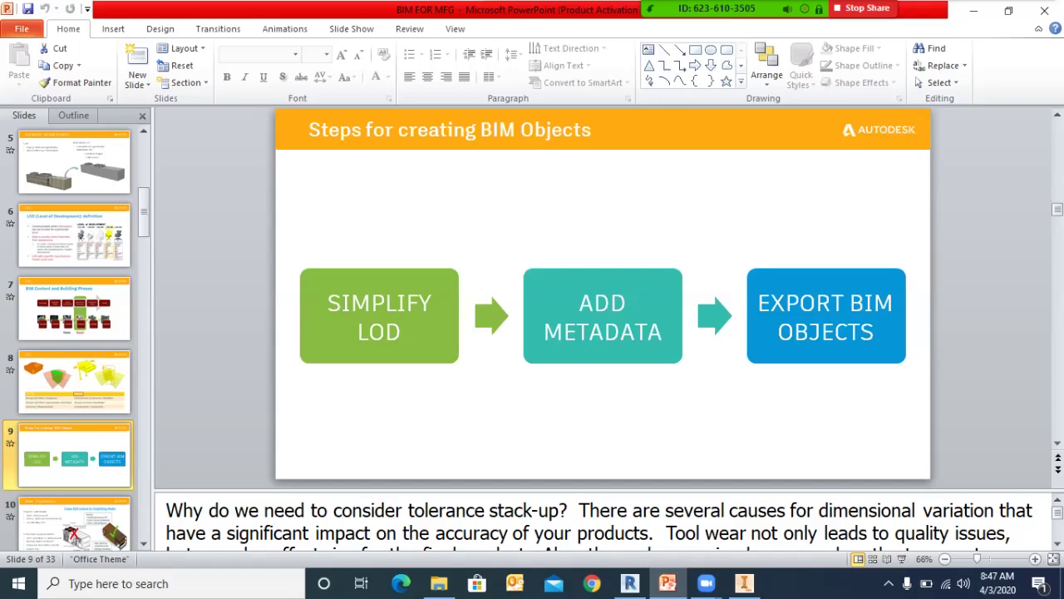
pyautogui.click(745, 583)
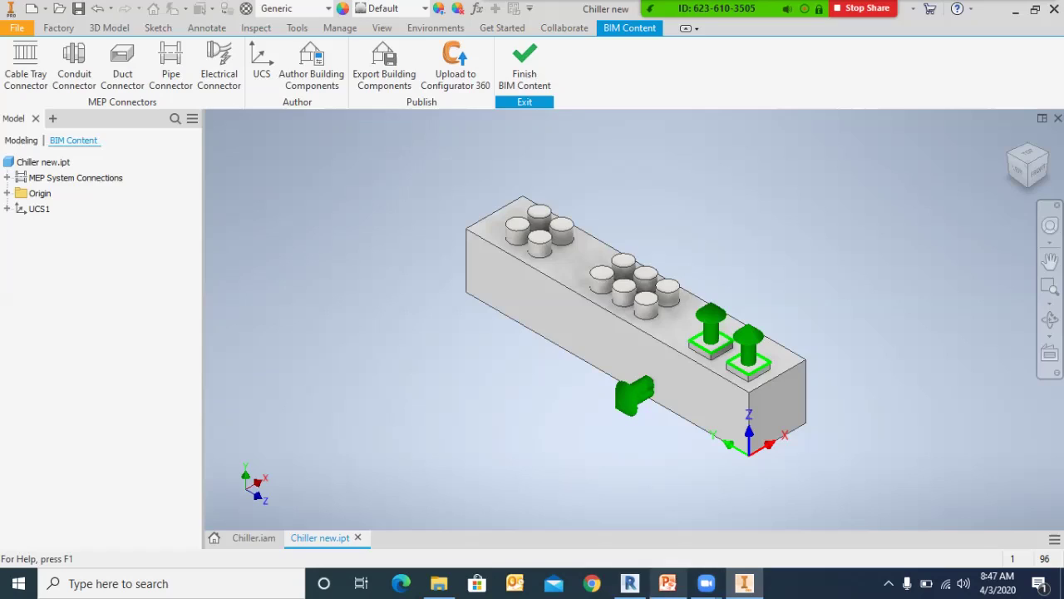
pyautogui.click(630, 582)
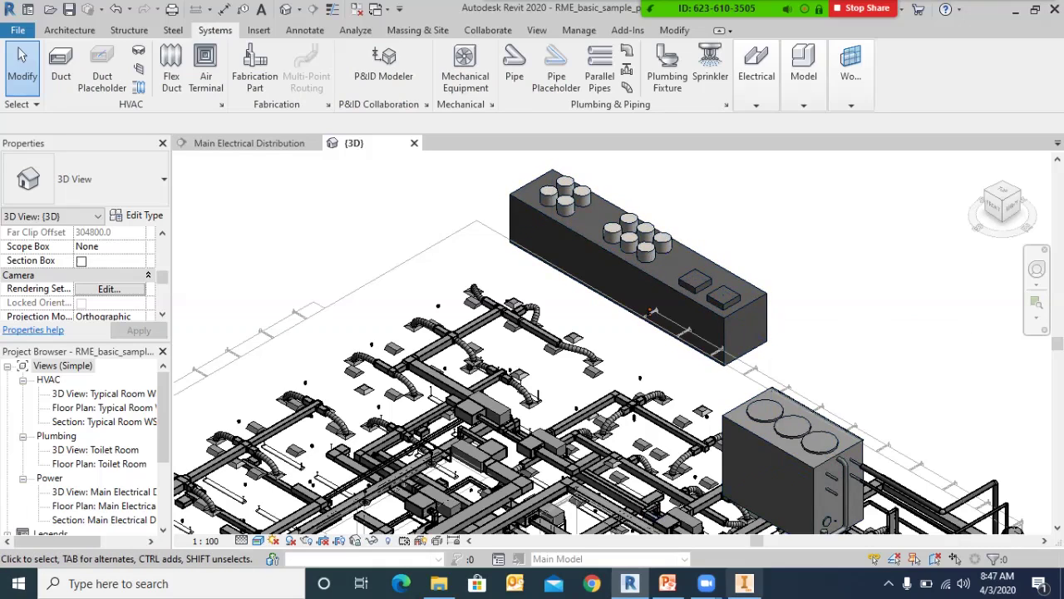
# Step: Switch to the BIM FOR MFG presentation in PowerPoint and start the slide show from slide 14
pyautogui.moveTo(667, 583)
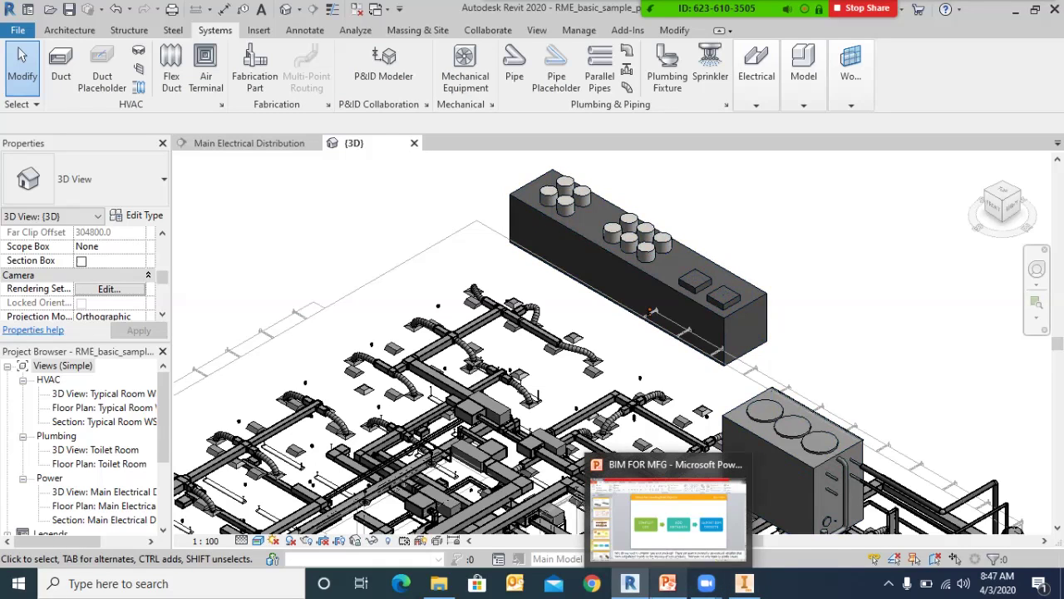
pyautogui.click(667, 516)
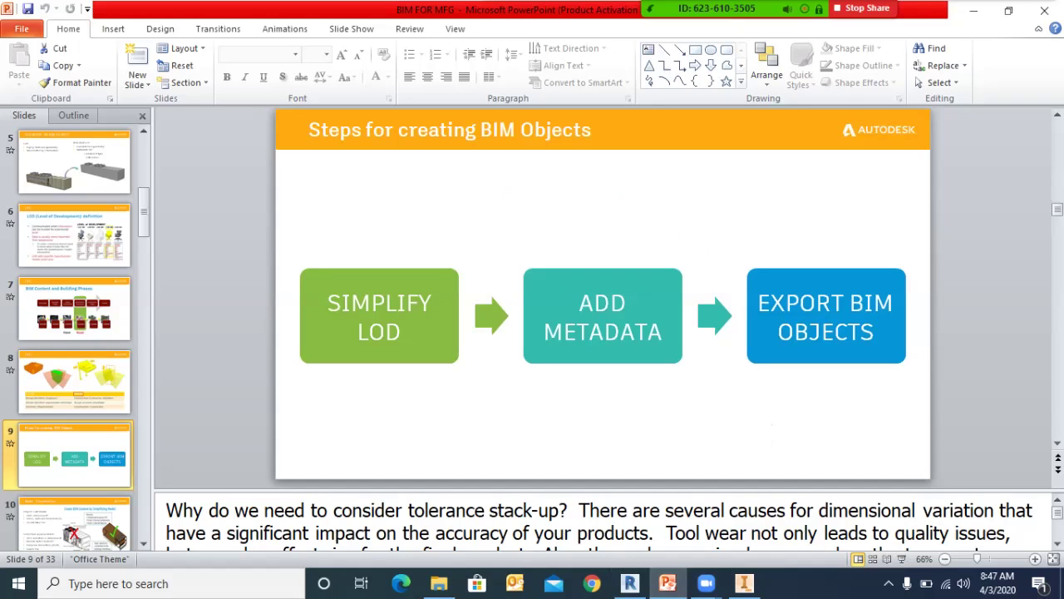
pyautogui.press('F5')
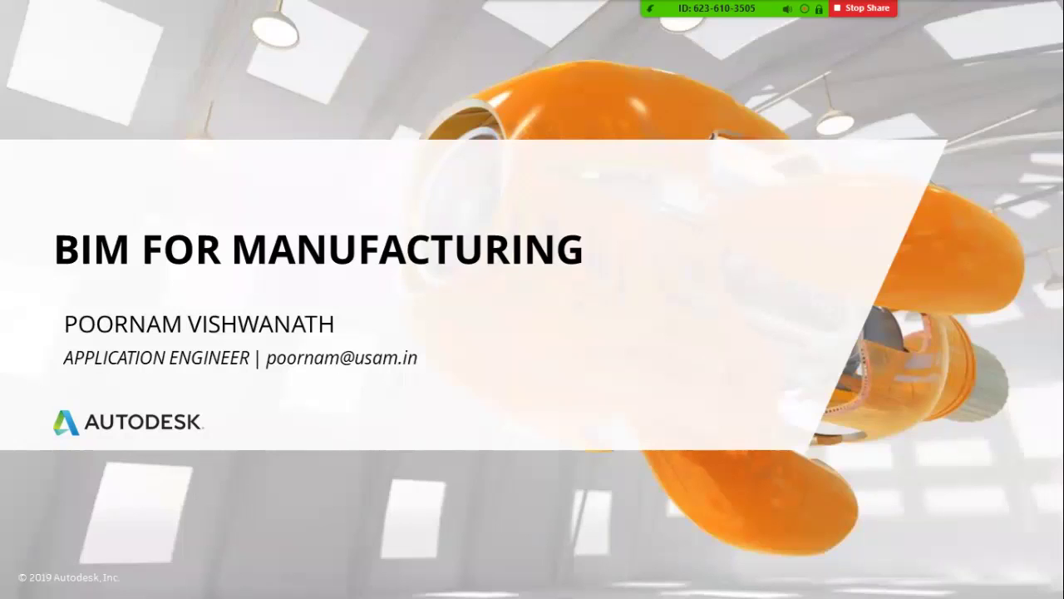
pyautogui.press('Escape')
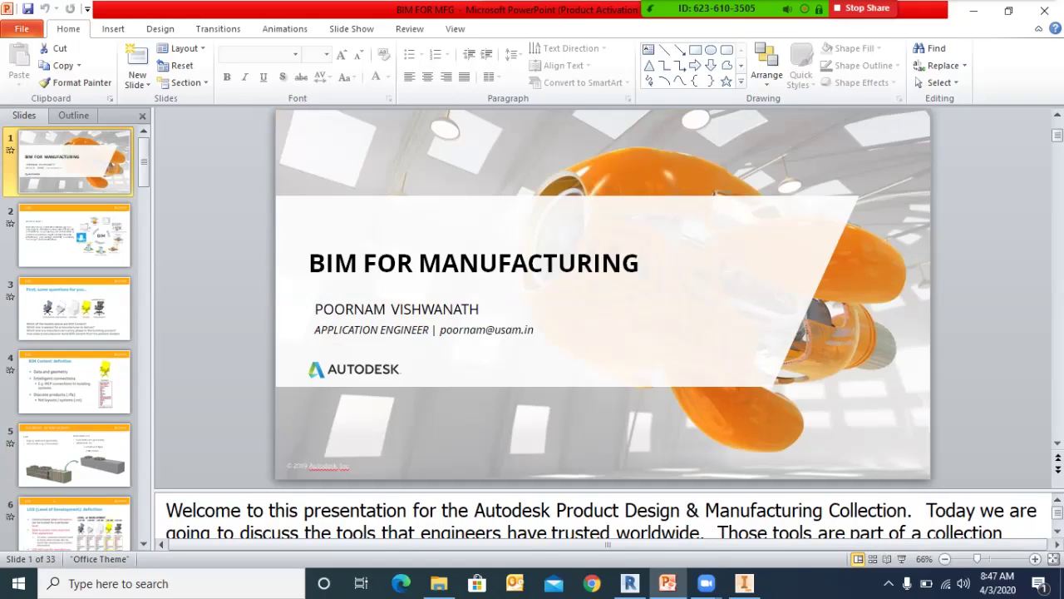
pyautogui.scroll(-6, 75, 307)
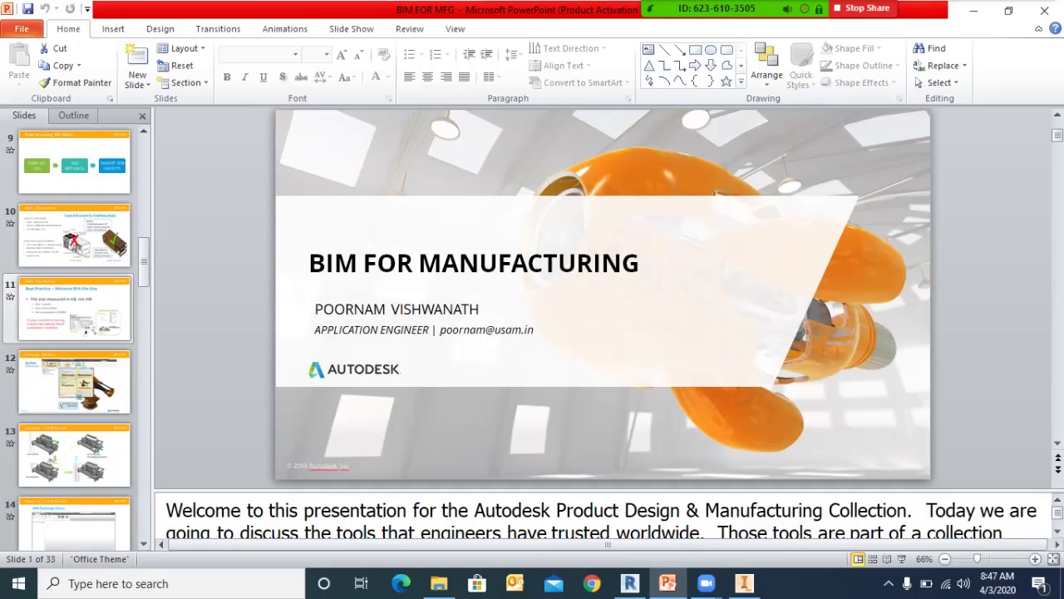
pyautogui.scroll(-2, 75, 308)
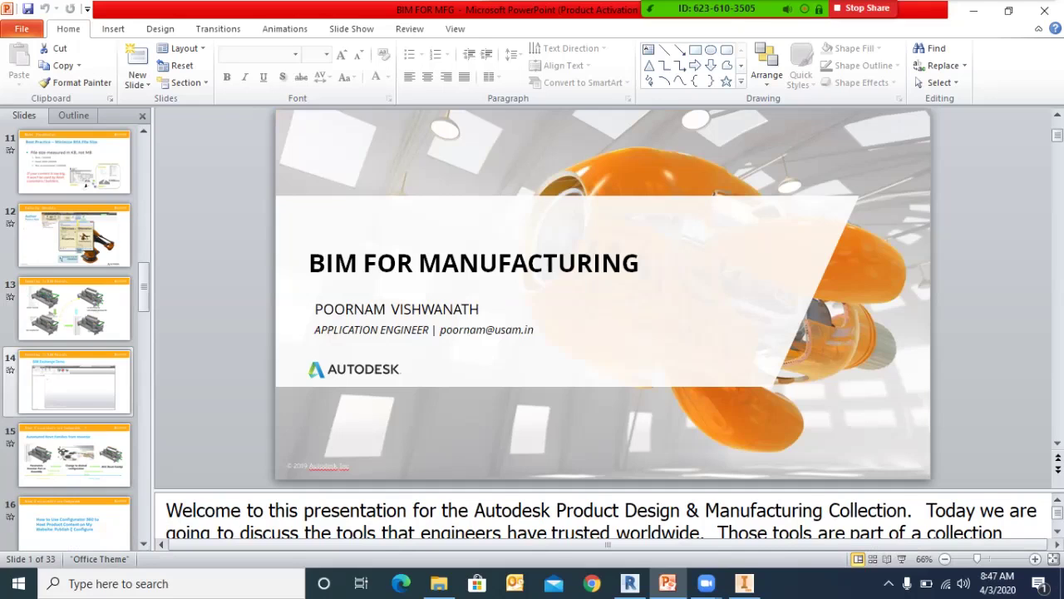
pyautogui.click(75, 382)
pyautogui.hotkey('shift', 'F5')
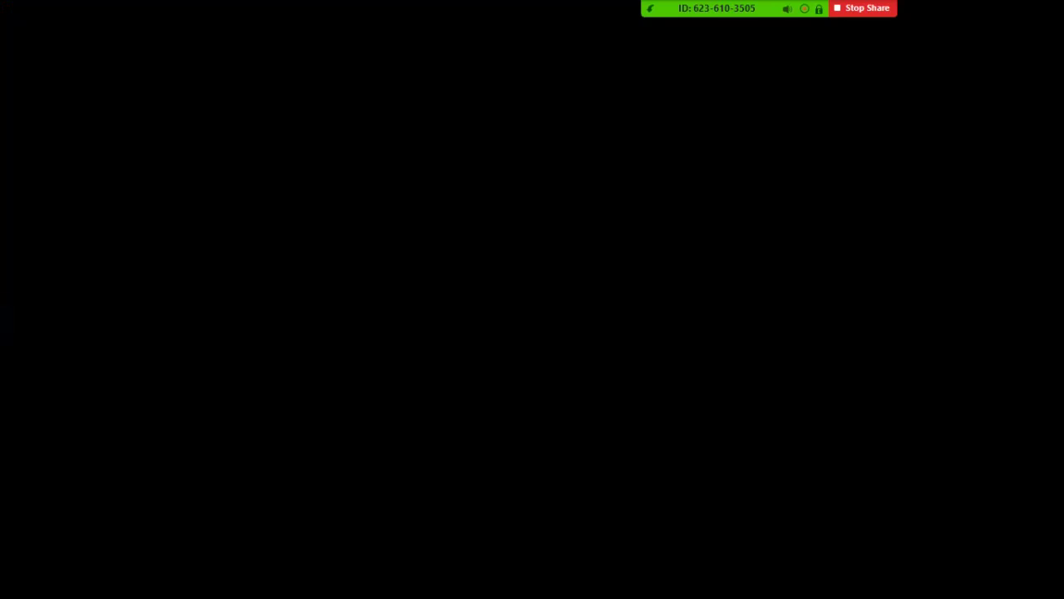
# Step: Advance the slide show to the slide "What if my products are Configurable?"
pyautogui.press('Right')
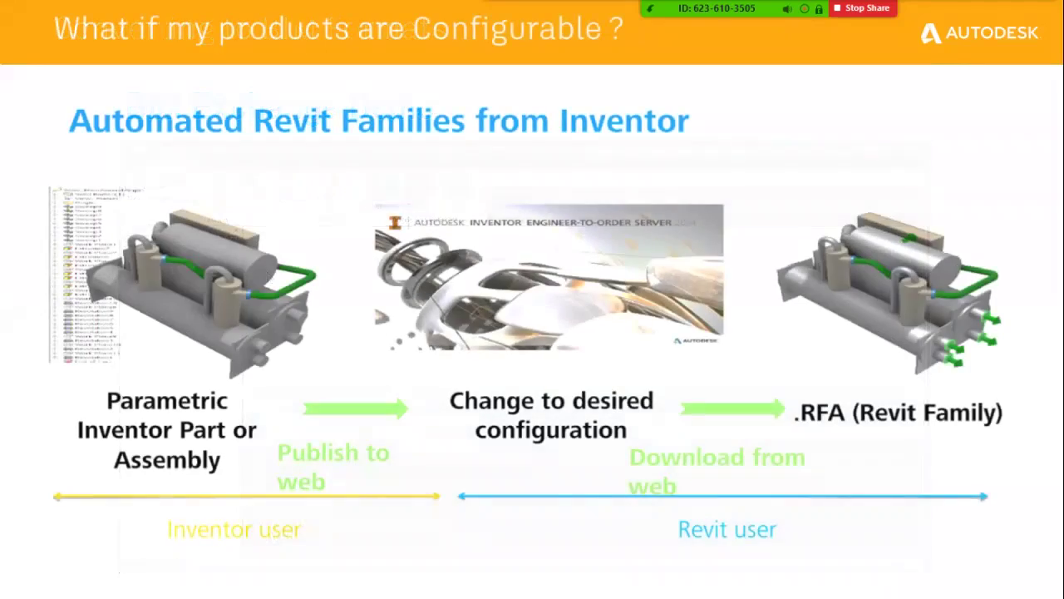
pyautogui.press('Left')
pyautogui.press('Right')
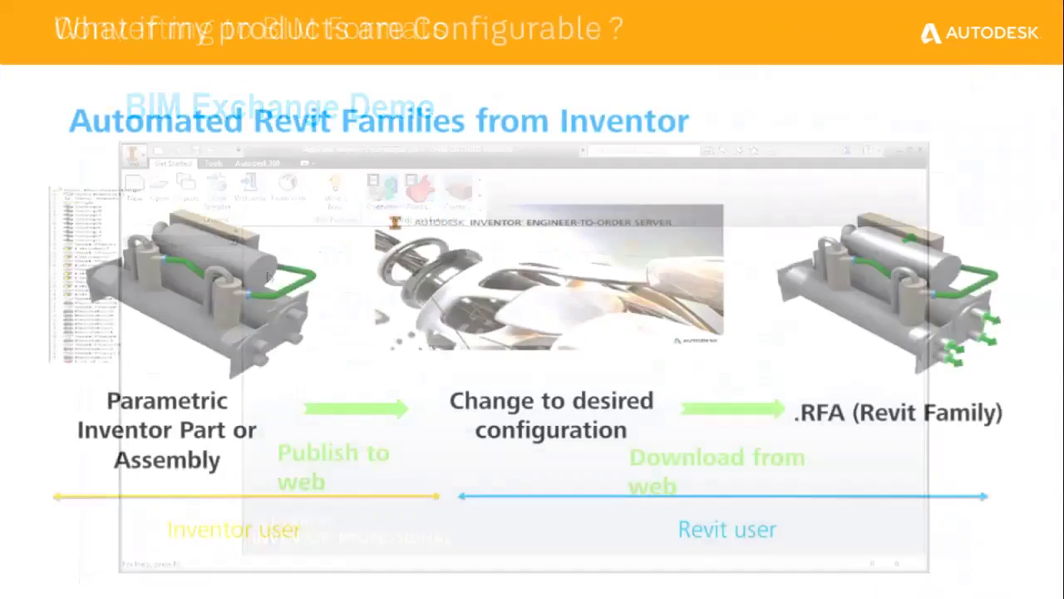